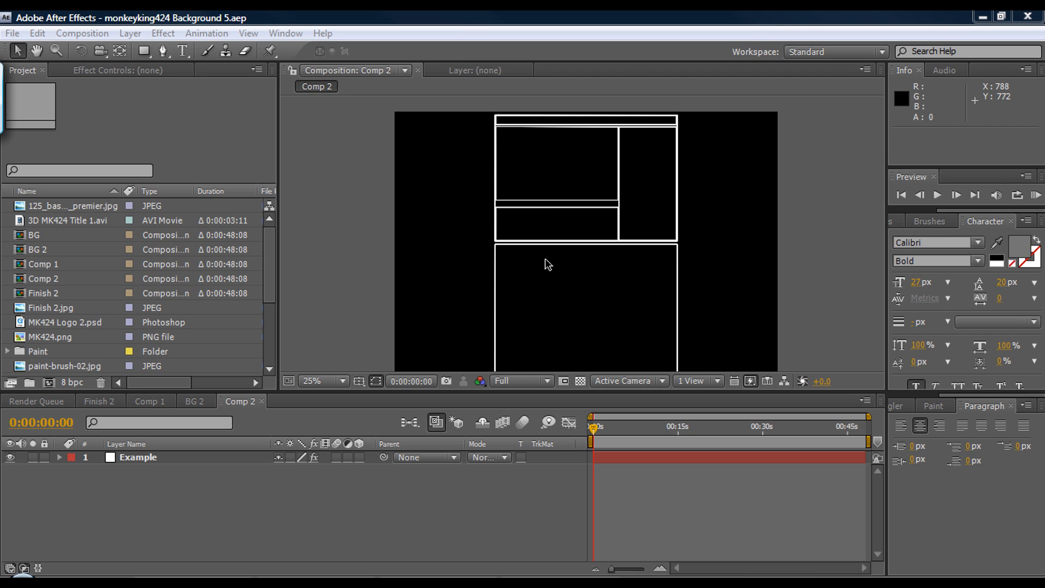
Switch to the YouTube channel page in the browser and close the Sunlight 3 theme editor without saving changes
drag(581, 288, 581, 317)
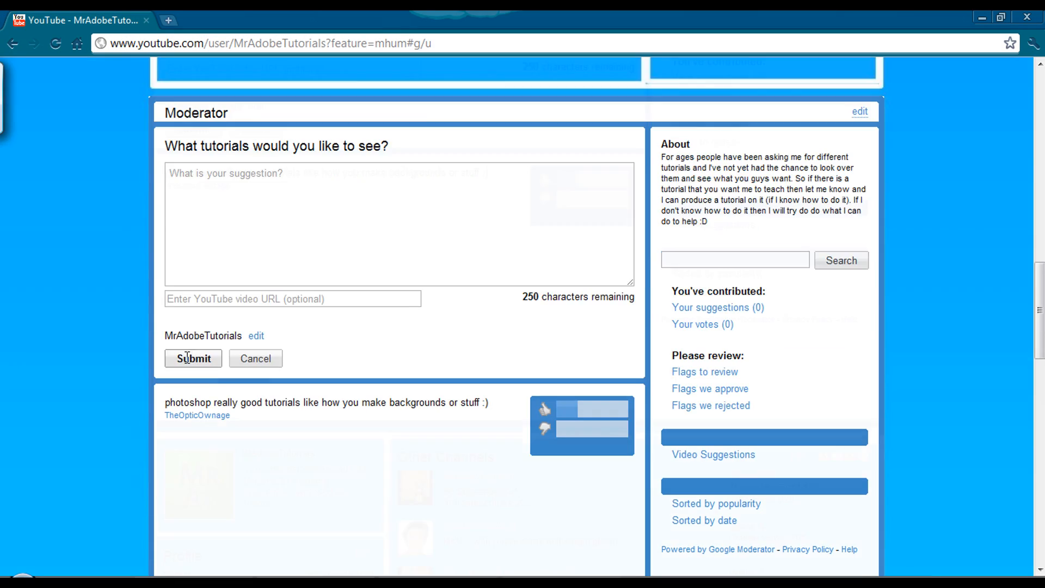
scroll(187, 358, up, 15)
click(318, 97)
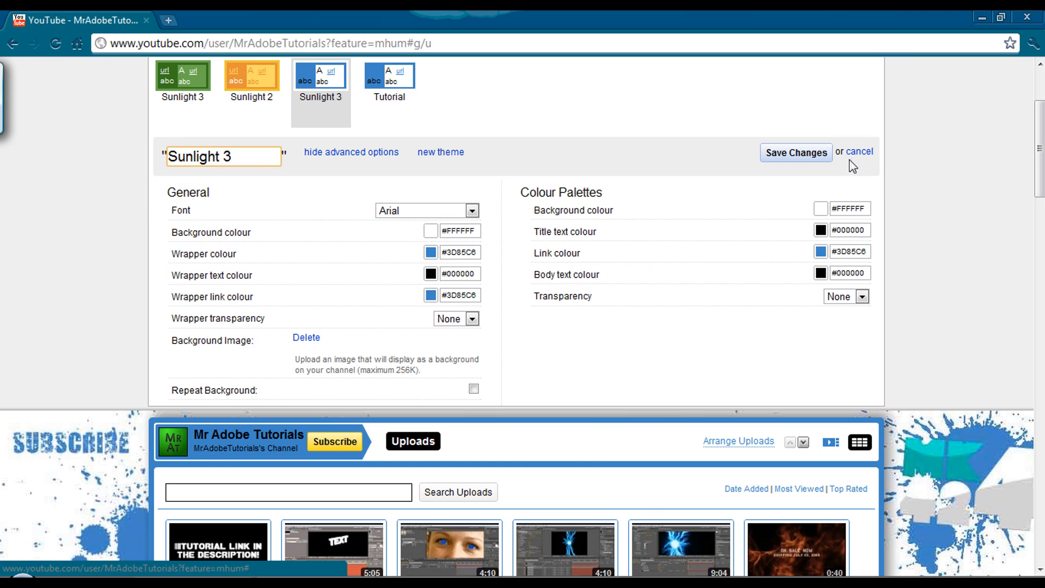
click(854, 154)
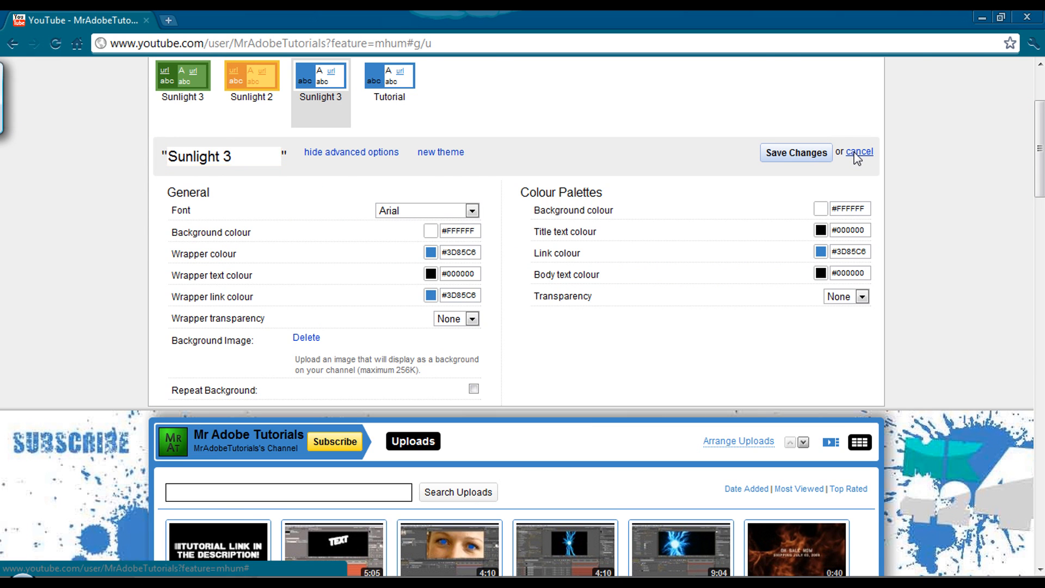
Examine the channel's Moderator section and how the custom background artwork lines up beside the page modules
scroll(204, 290, down, 10)
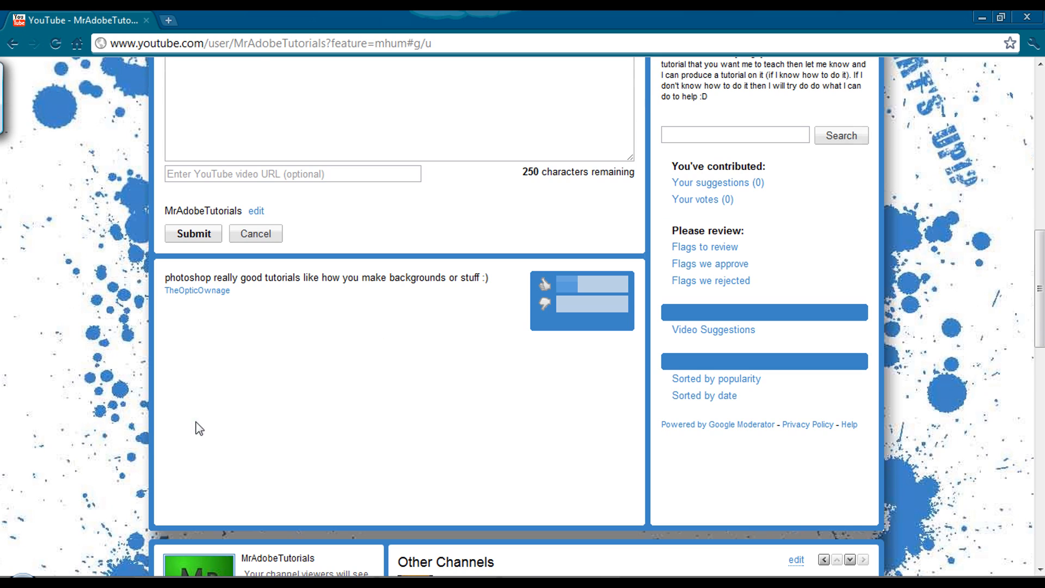
scroll(200, 429, down, 3)
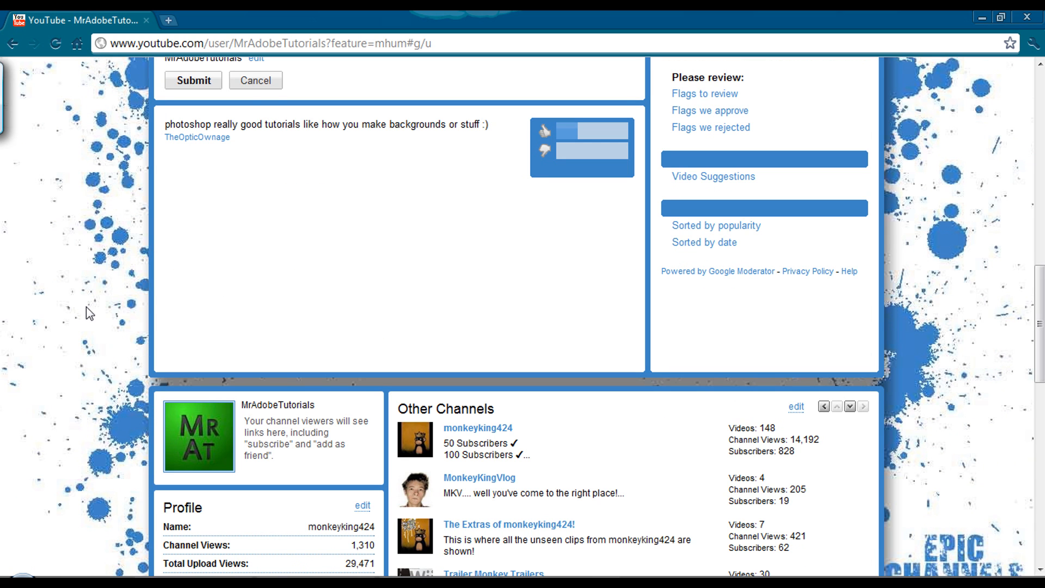
scroll(76, 299, up, 6)
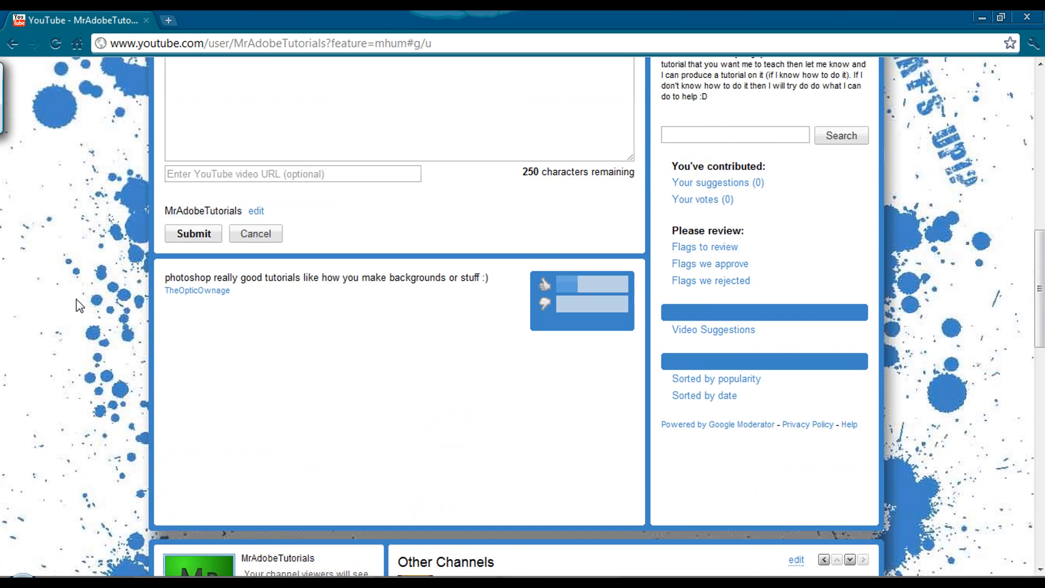
scroll(86, 295, down, 1)
scroll(86, 295, up, 1)
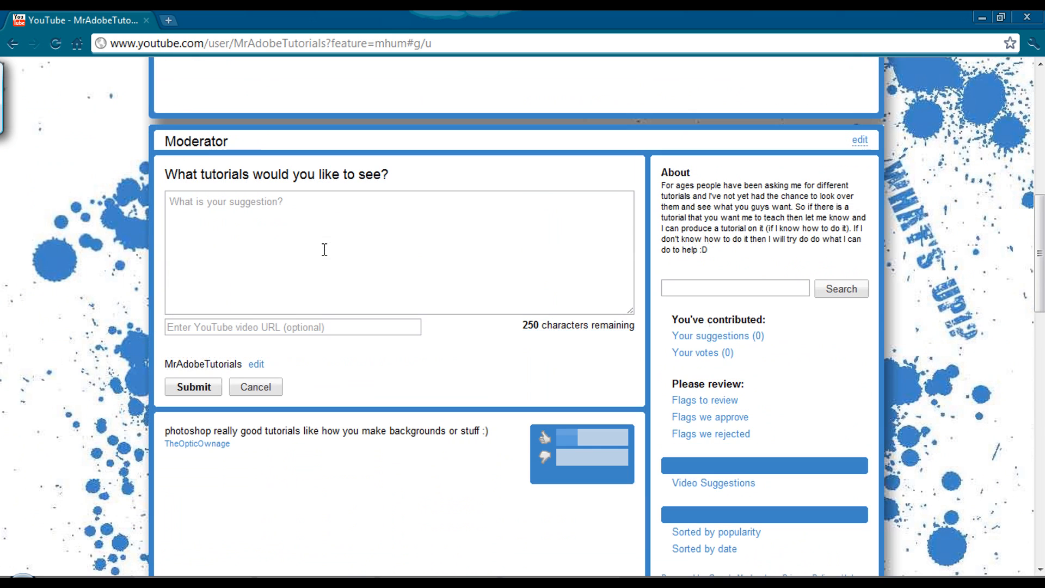
click(244, 198)
scroll(189, 205, up, 1)
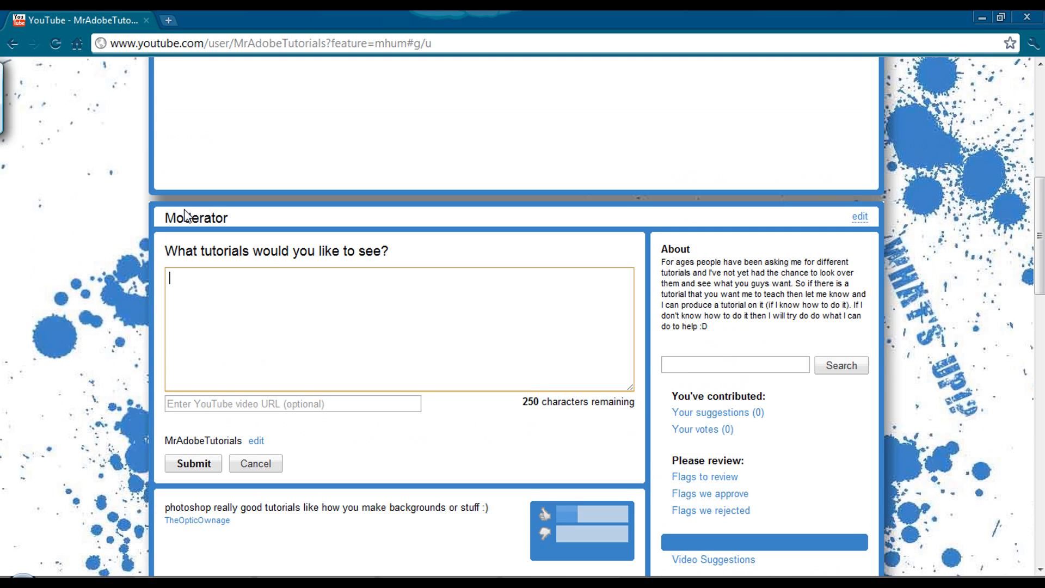
scroll(133, 263, down, 5)
scroll(135, 271, up, 2)
scroll(135, 272, up, 2)
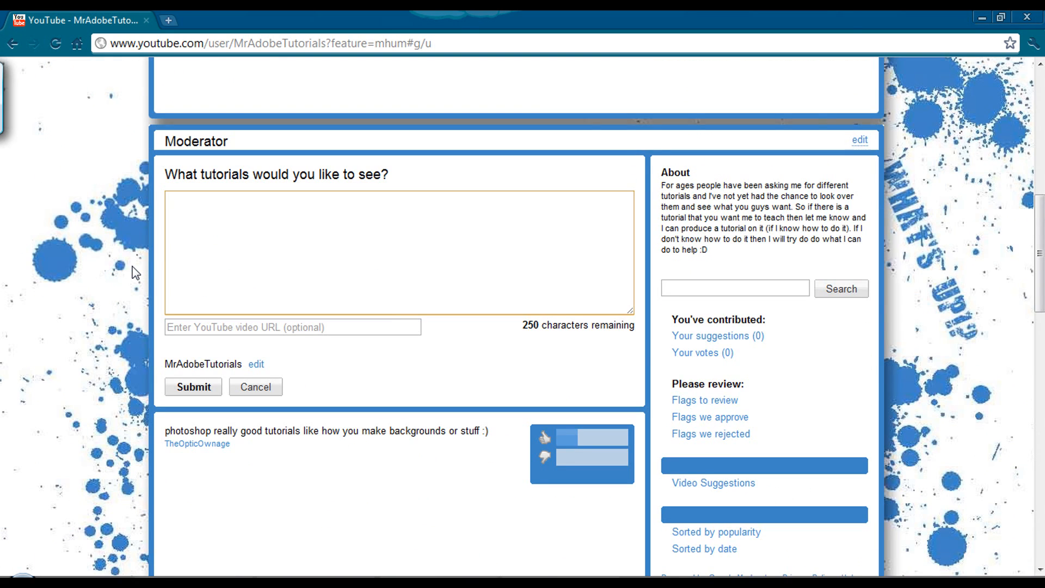
scroll(146, 263, down, 10)
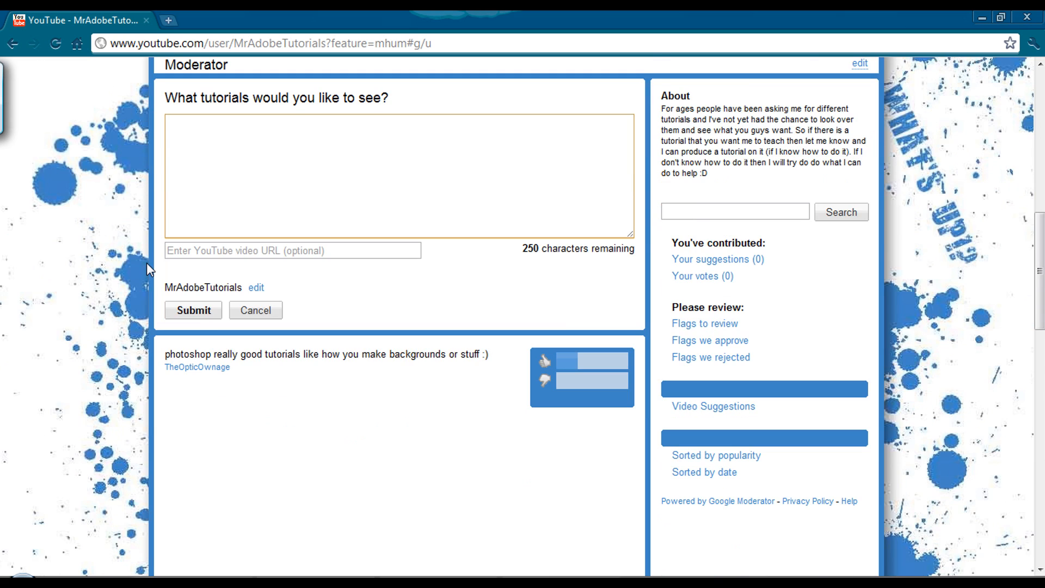
scroll(146, 262, up, 12)
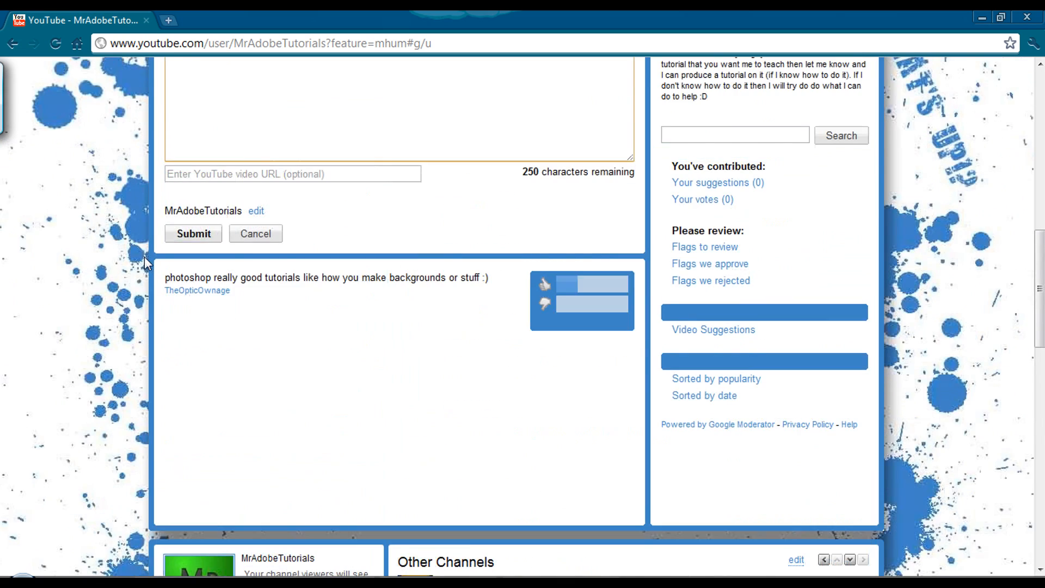
scroll(147, 263, down, 2)
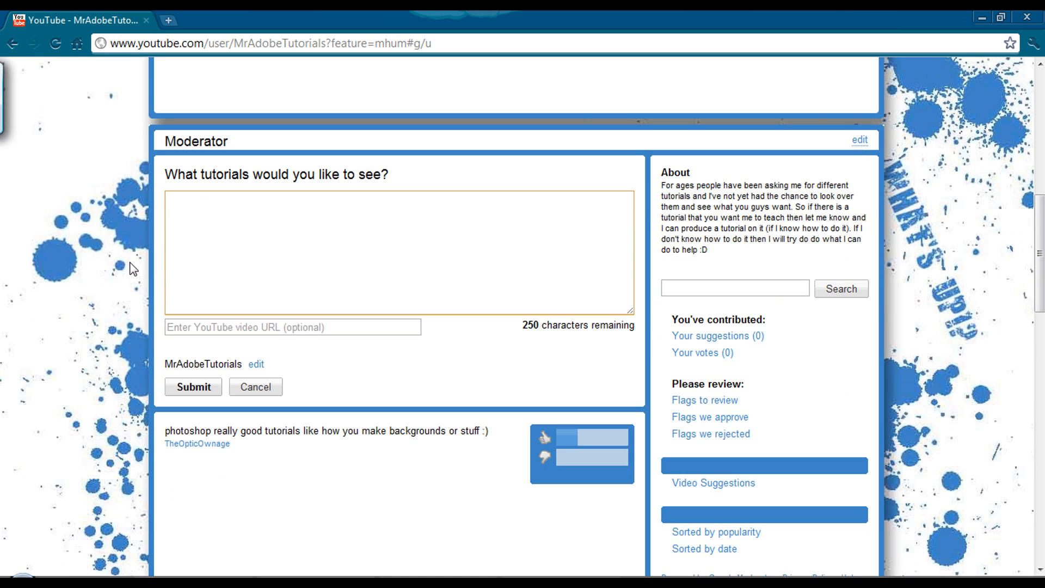
scroll(130, 263, down, 1)
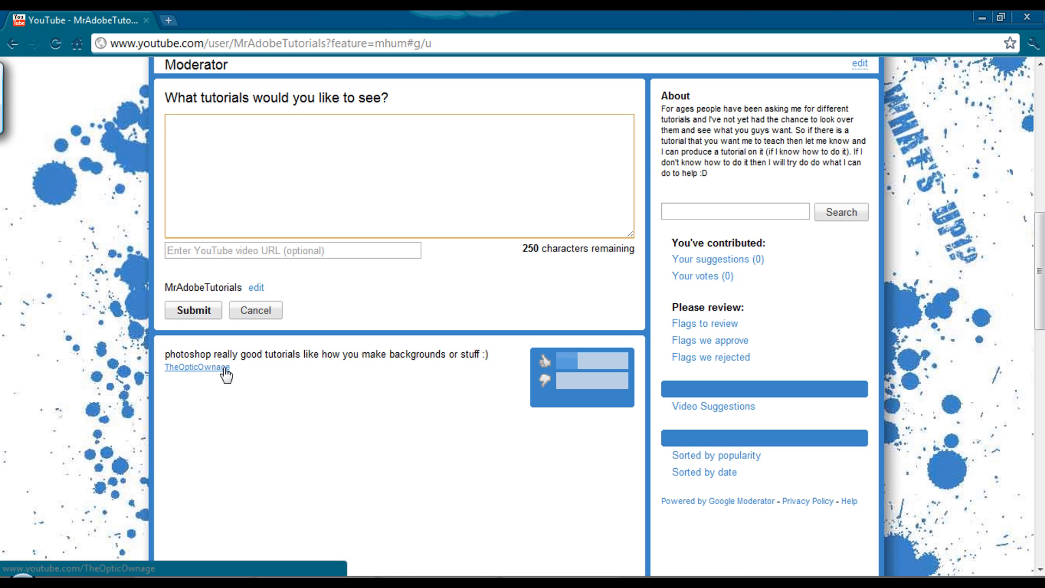
scroll(71, 359, up, 2)
scroll(71, 358, down, 1)
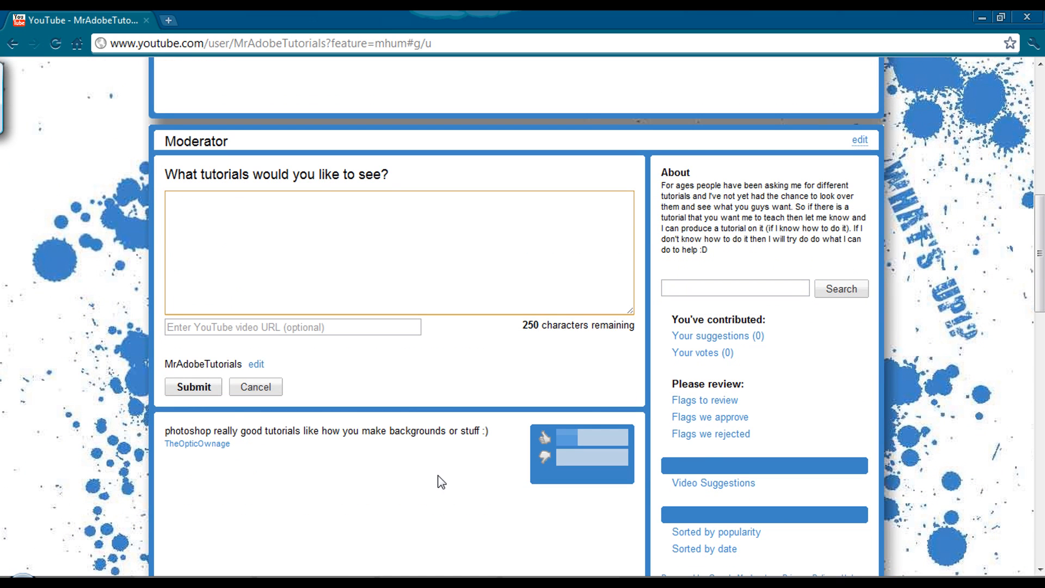
Switch the channel's uploads from grid view to player view and review the player area against the background
scroll(280, 462, up, 10)
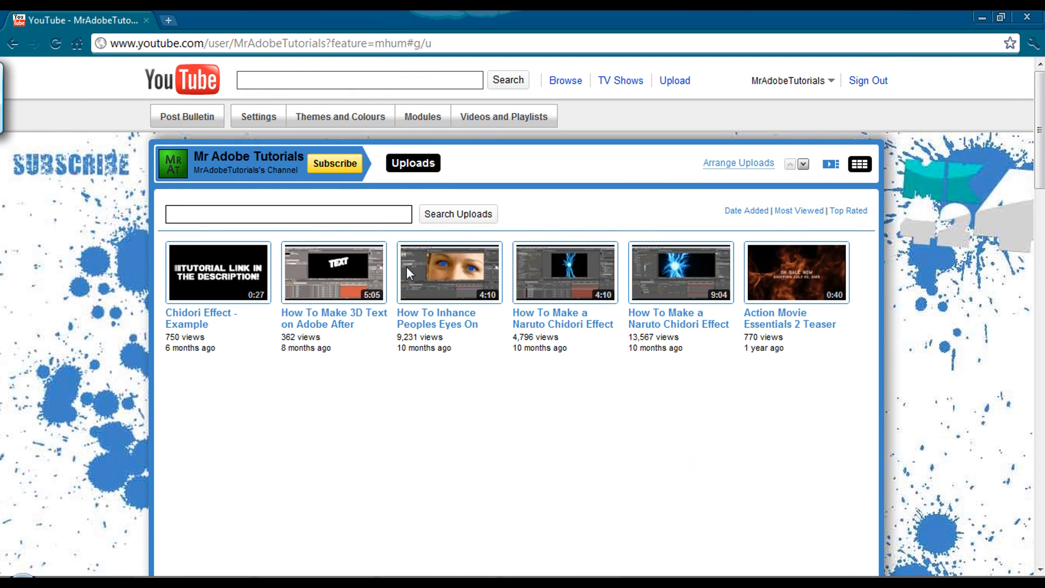
click(831, 164)
scroll(55, 302, down, 1)
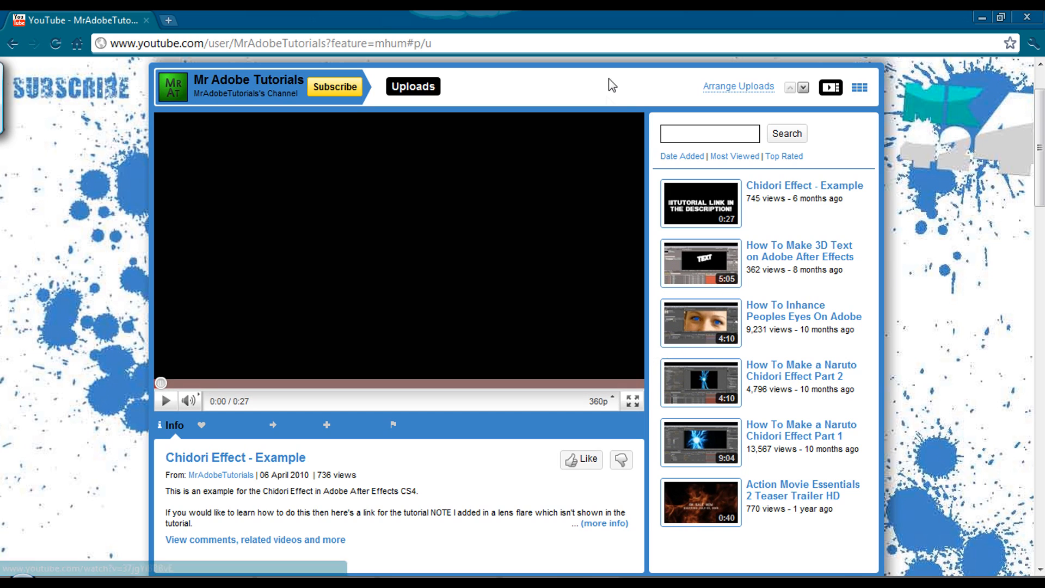
scroll(61, 154, down, 5)
scroll(61, 154, up, 7)
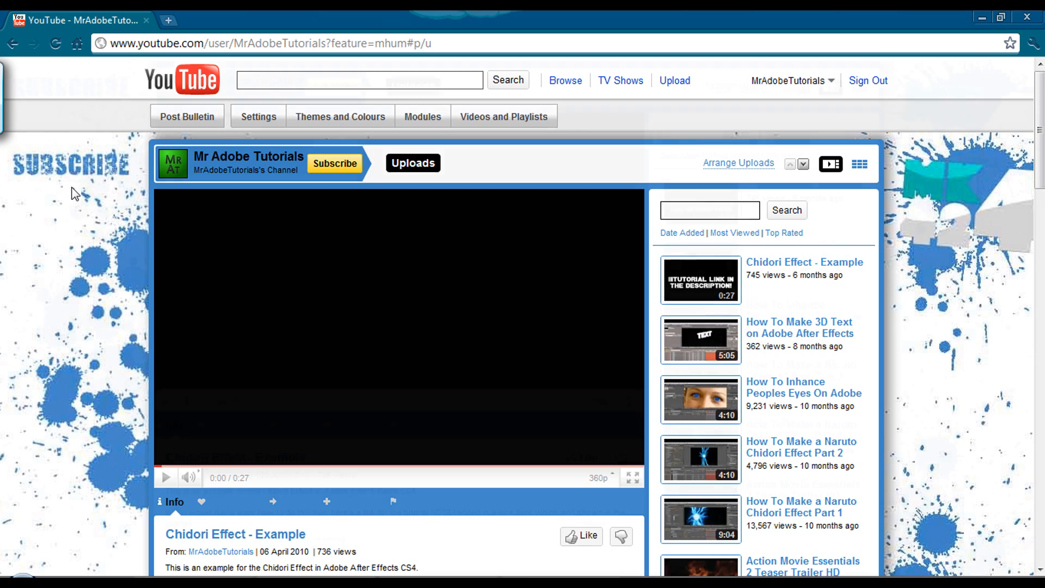
Examine the background artwork alongside the channel modules, from Moderator down through Other Channels and Channel Comments
scroll(54, 201, down, 4)
scroll(51, 209, down, 5)
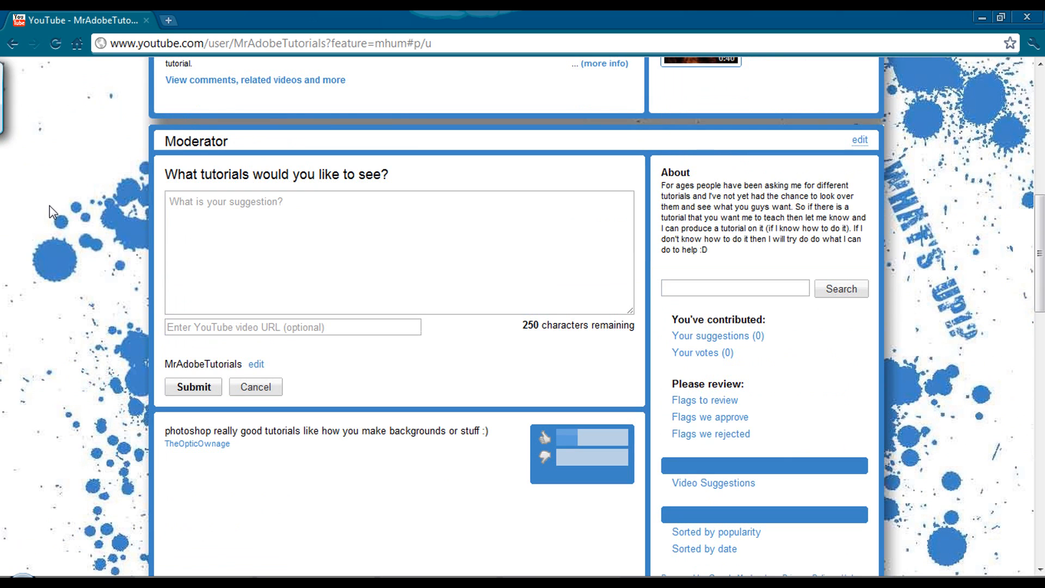
scroll(88, 193, down, 1)
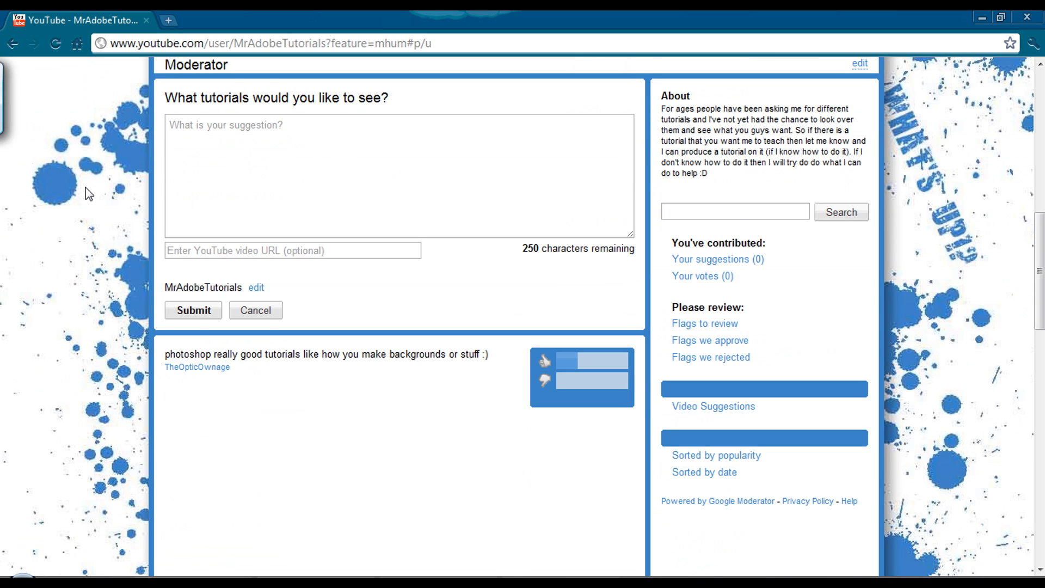
scroll(89, 194, up, 2)
scroll(89, 194, down, 1)
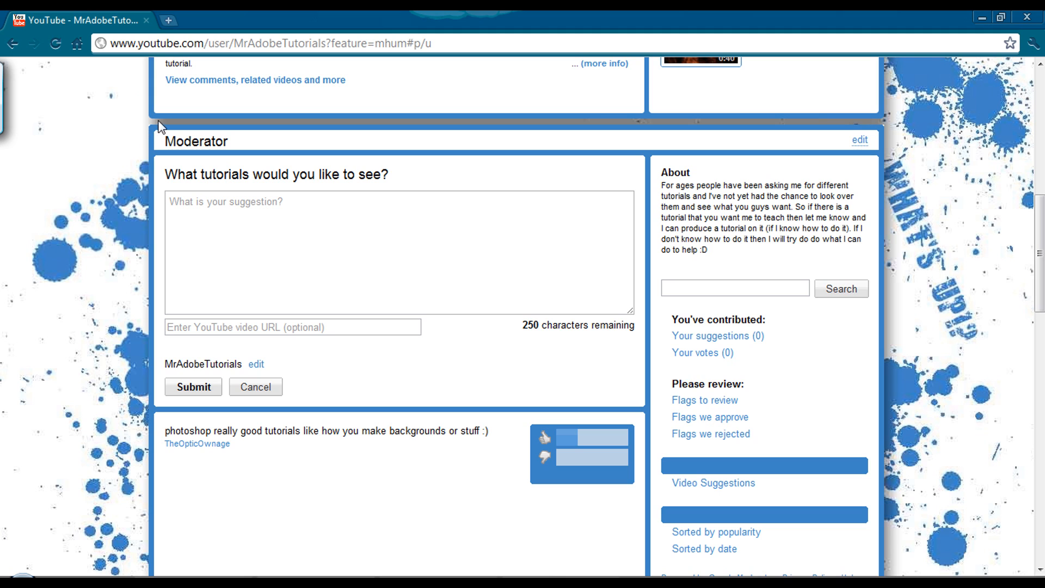
scroll(949, 423, down, 3)
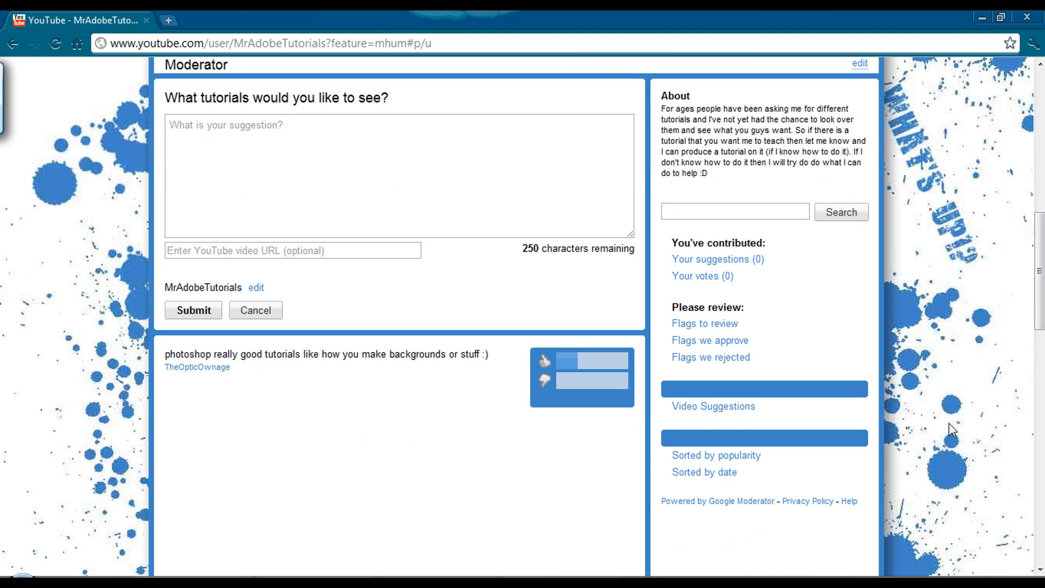
scroll(855, 446, up, 2)
scroll(264, 182, up, 2)
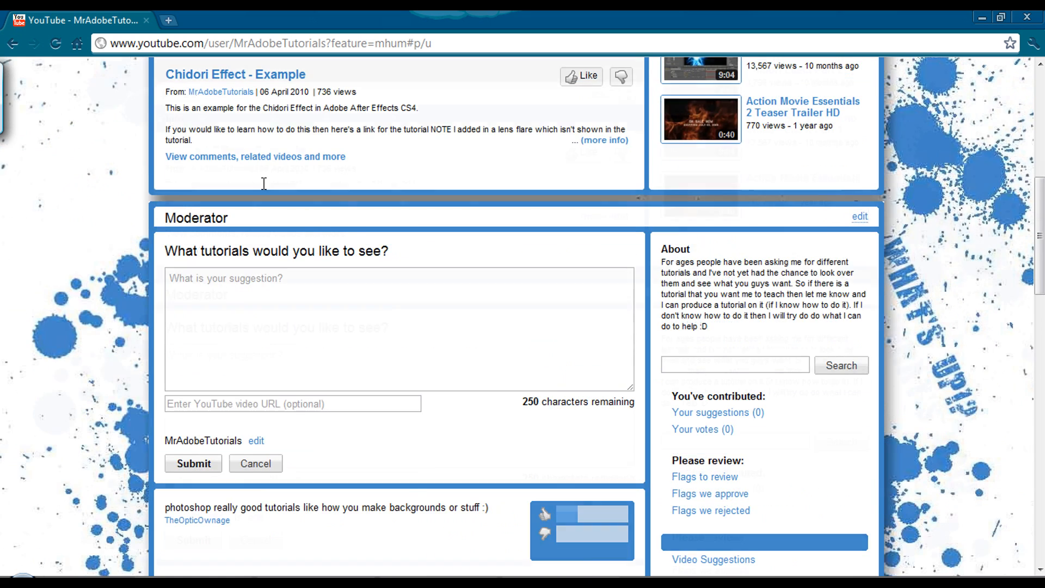
scroll(103, 283, up, 1)
scroll(155, 290, up, 1)
scroll(109, 286, down, 5)
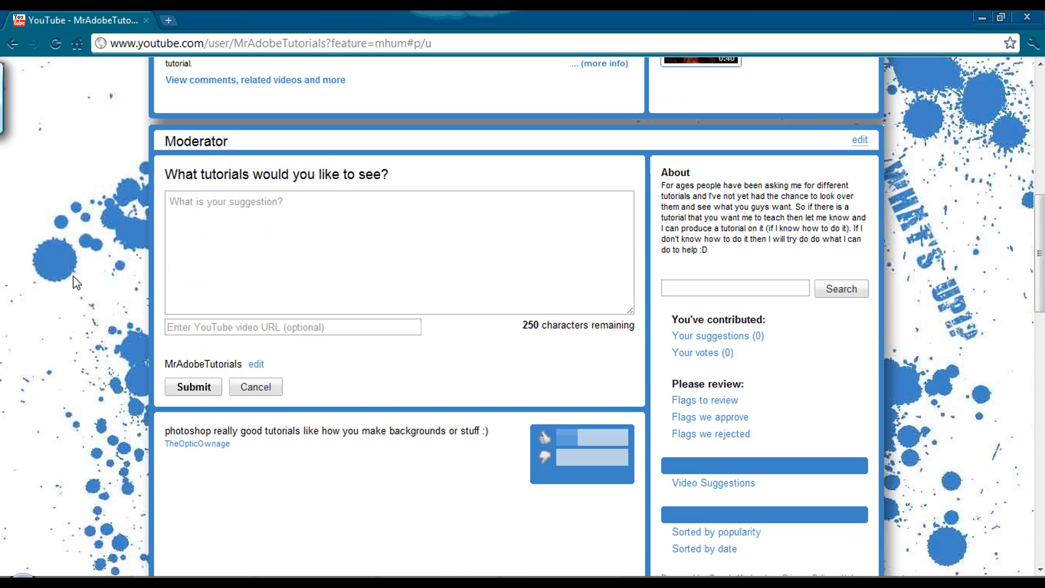
scroll(77, 282, down, 6)
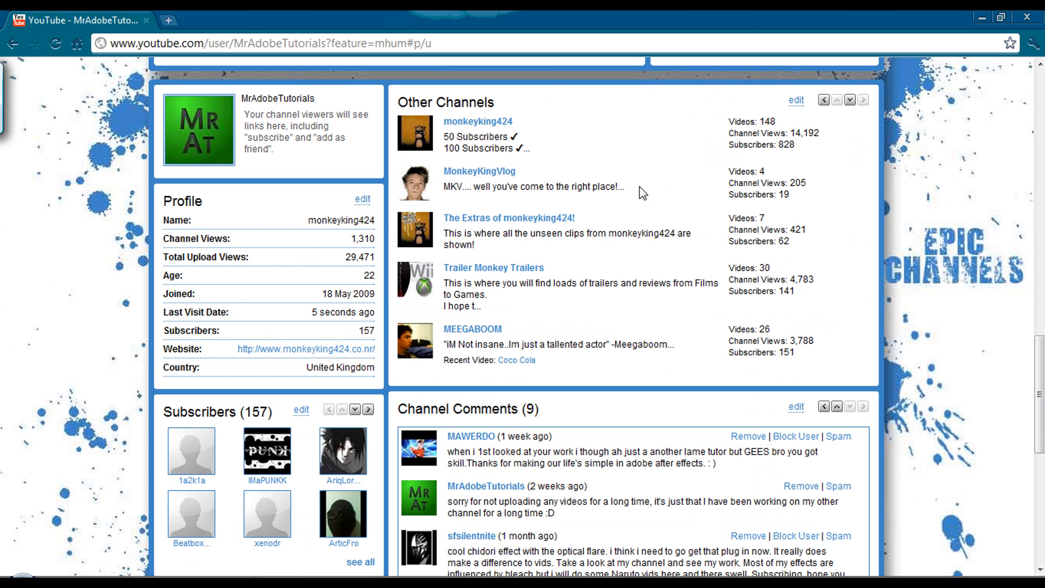
scroll(896, 229, down, 6)
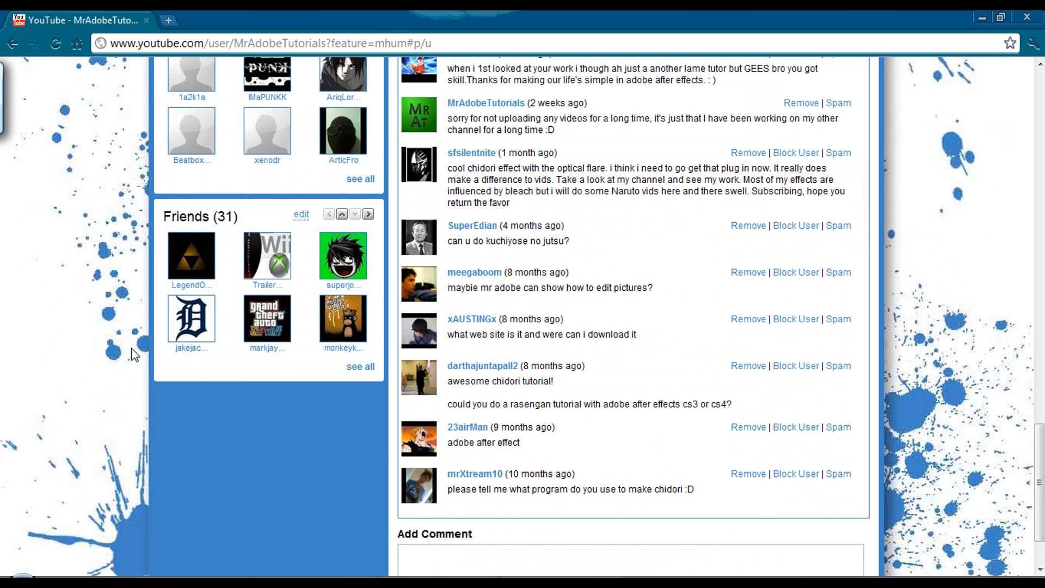
scroll(131, 348, up, 3)
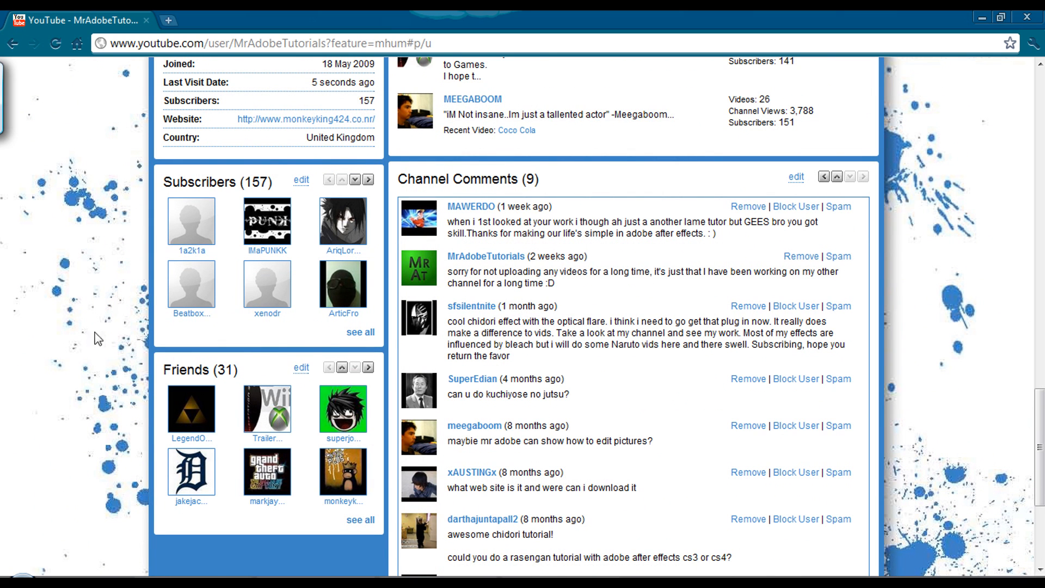
scroll(101, 338, up, 1)
scroll(105, 336, up, 20)
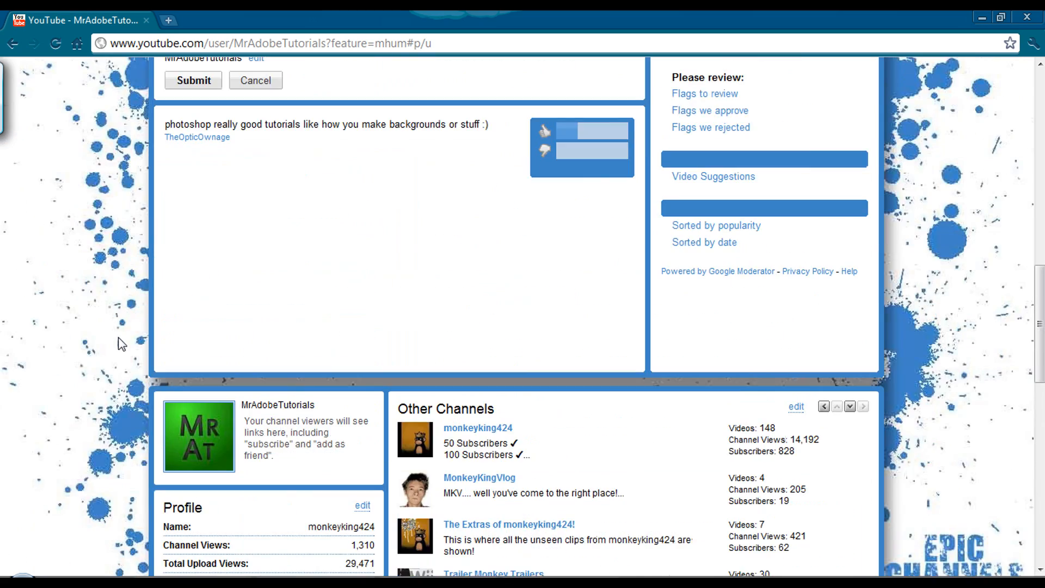
scroll(121, 344, up, 3)
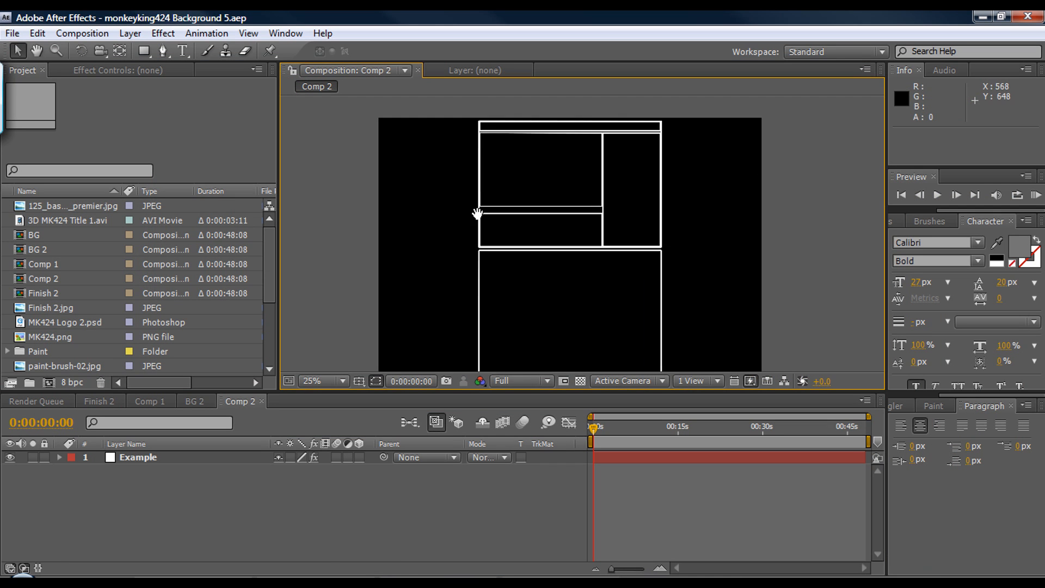
Switch to After Effects and examine the Example layer's white channel layout outlines in Comp 2, from the header to the lower boxes
drag(478, 214, 498, 311)
scroll(488, 343, up, 1)
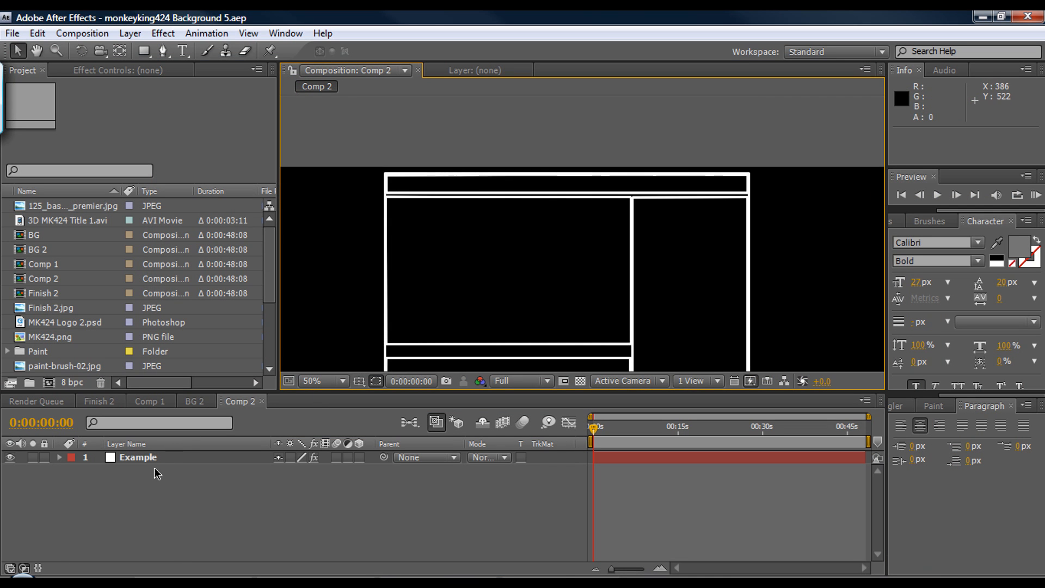
drag(460, 270, 479, 220)
scroll(557, 288, down, 1)
drag(565, 313, 560, 165)
drag(568, 316, 559, 169)
scroll(577, 254, up, 1)
drag(579, 303, 567, 383)
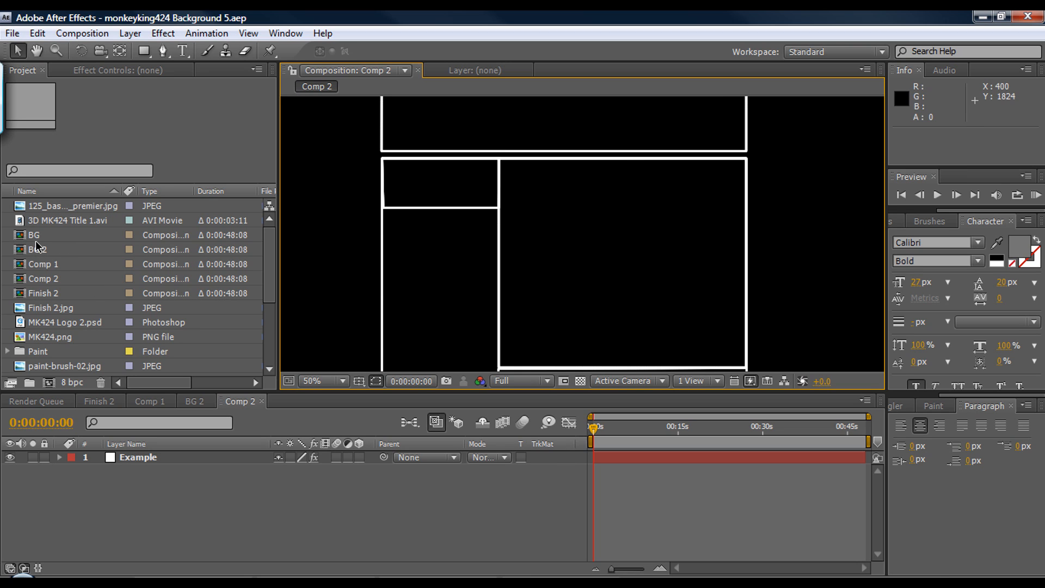
scroll(577, 212, down, 1)
drag(579, 231, 593, 366)
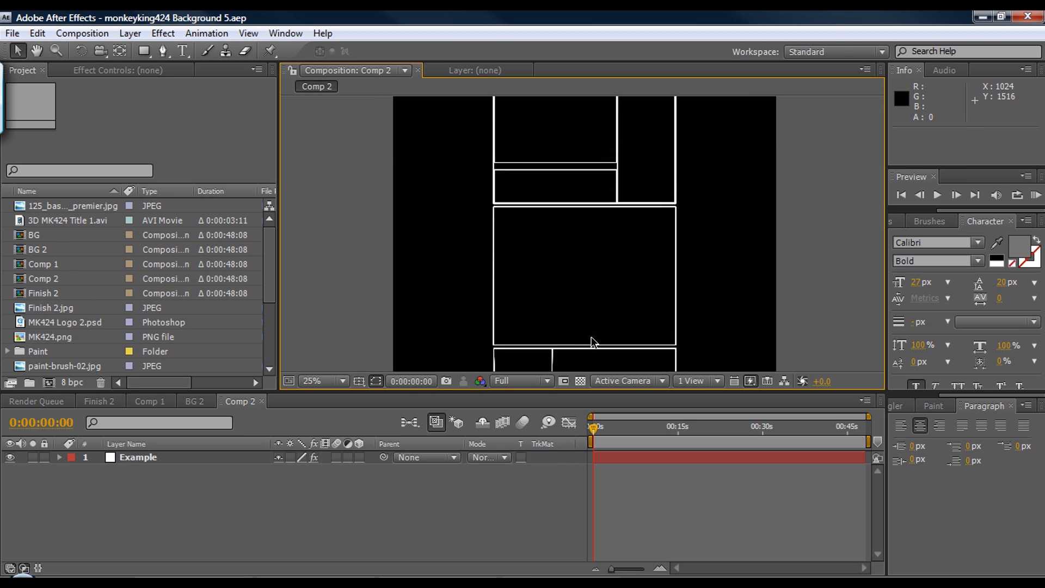
scroll(587, 313, up, 1)
drag(569, 253, 577, 333)
scroll(542, 253, down, 1)
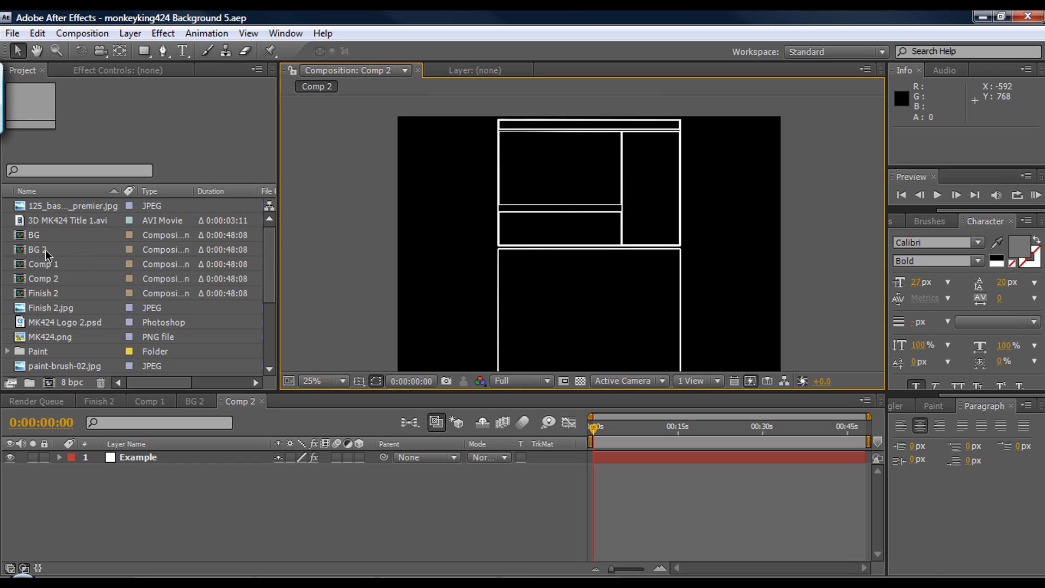
Add the BG composition to Comp 2 and place it beneath the Example layer
drag(35, 241, 146, 460)
scroll(518, 254, up, 2)
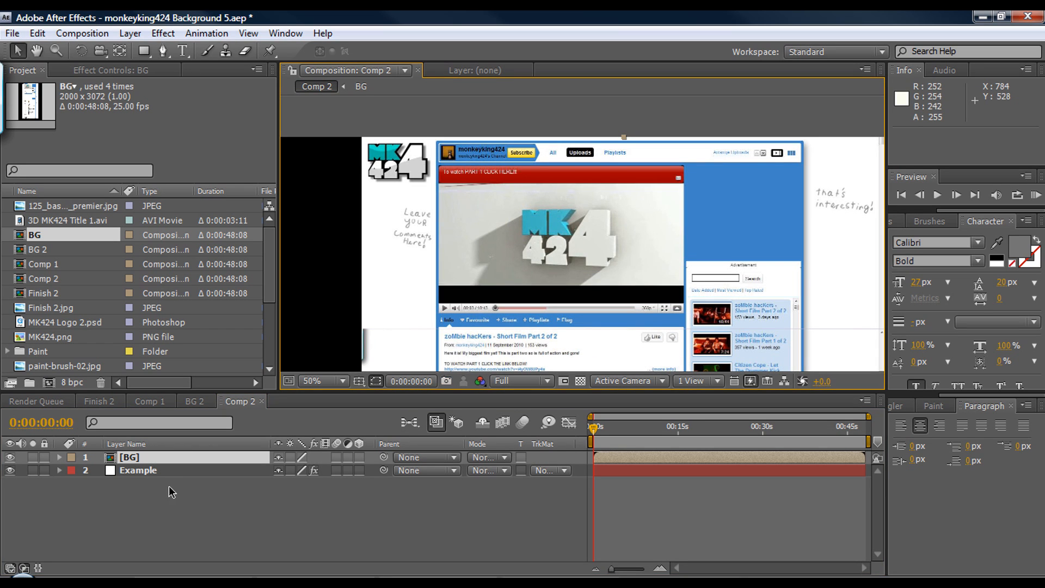
drag(159, 461, 155, 488)
Examine how the Example layer's white outlines line up with the channel header and player in the BG layer
scroll(489, 275, up, 4)
scroll(489, 275, up, 3)
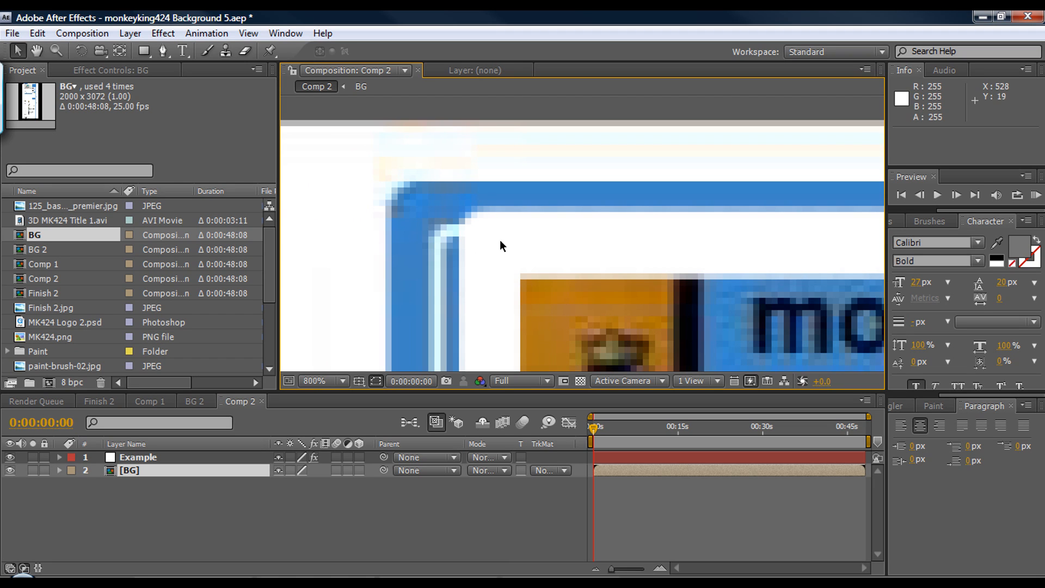
scroll(498, 240, down, 2)
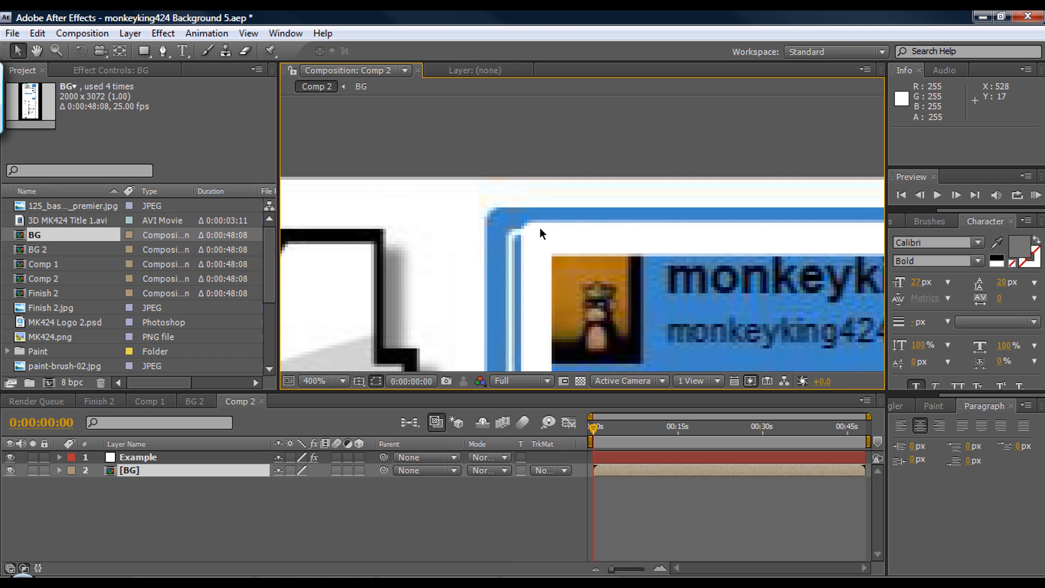
scroll(573, 249, down, 4)
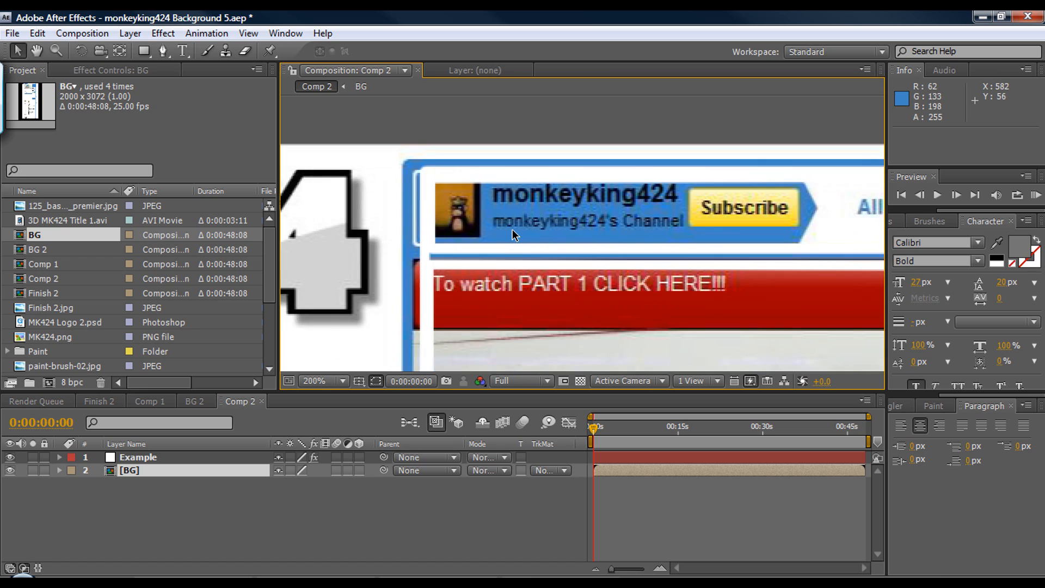
scroll(599, 241, down, 2)
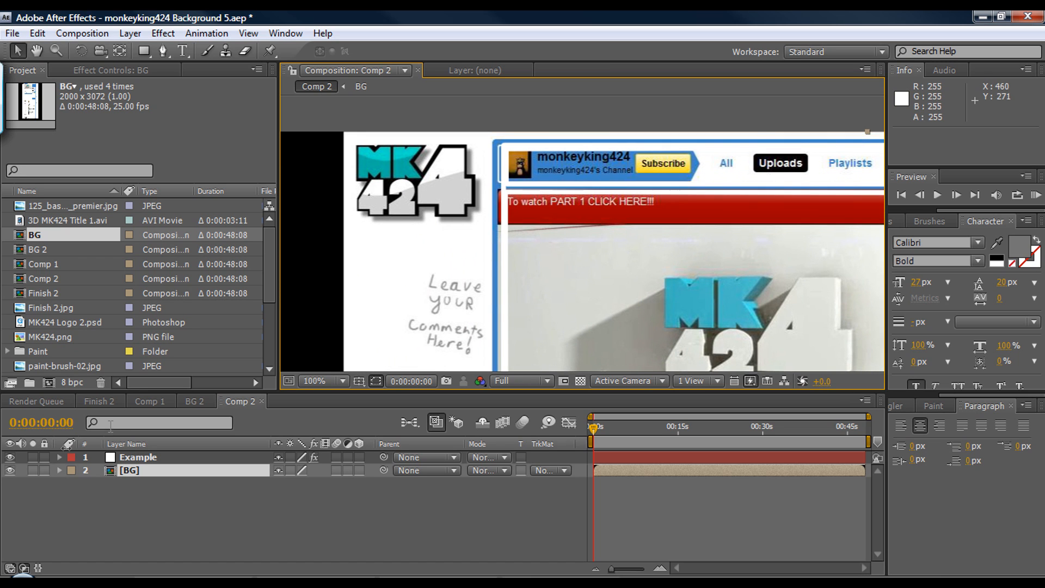
click(10, 470)
click(10, 472)
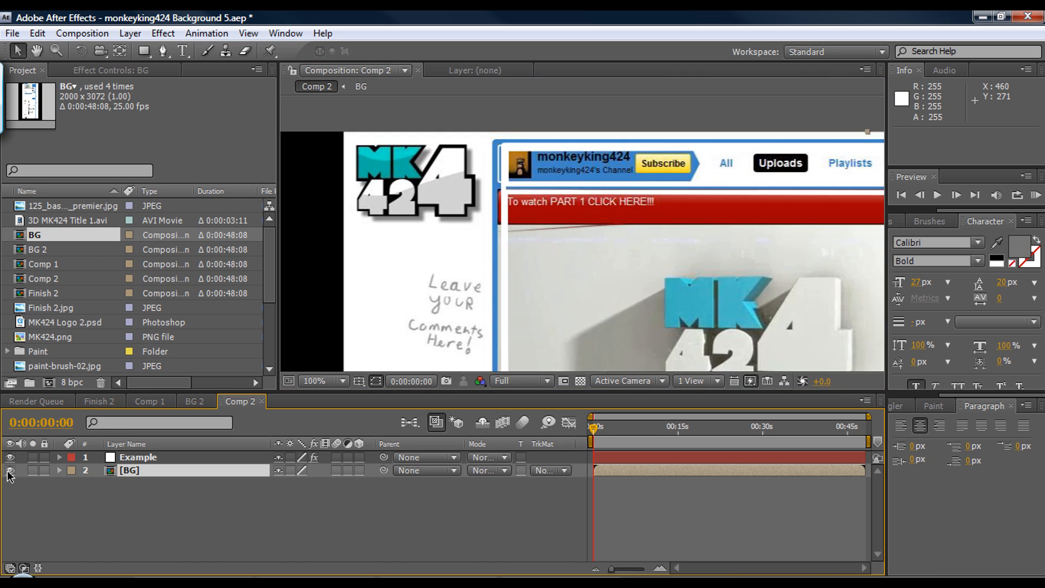
scroll(570, 280, down, 2)
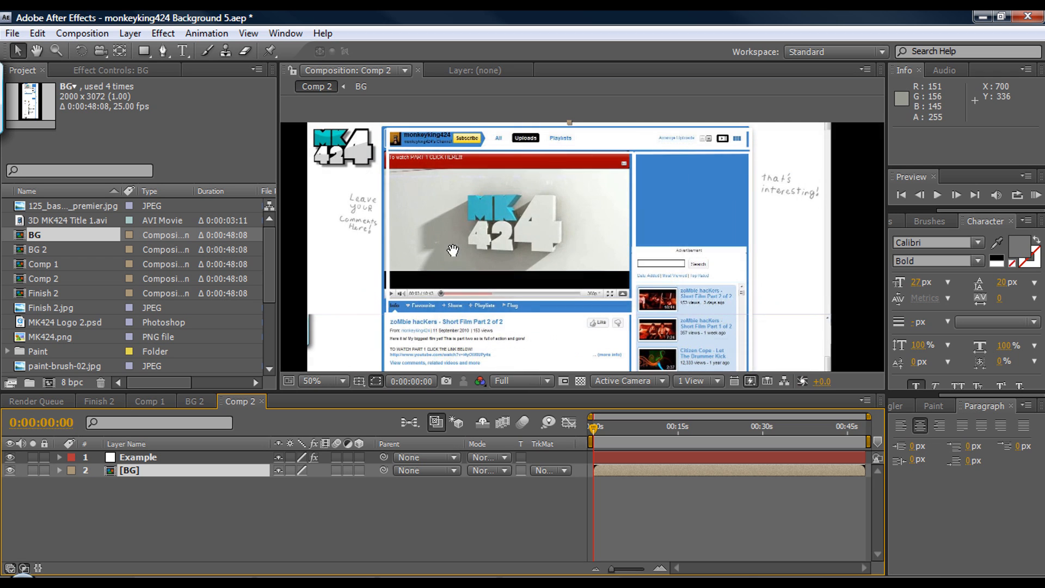
Set the BG layer's opacity to 50%
drag(436, 268, 596, 220)
scroll(596, 220, up, 2)
click(191, 475)
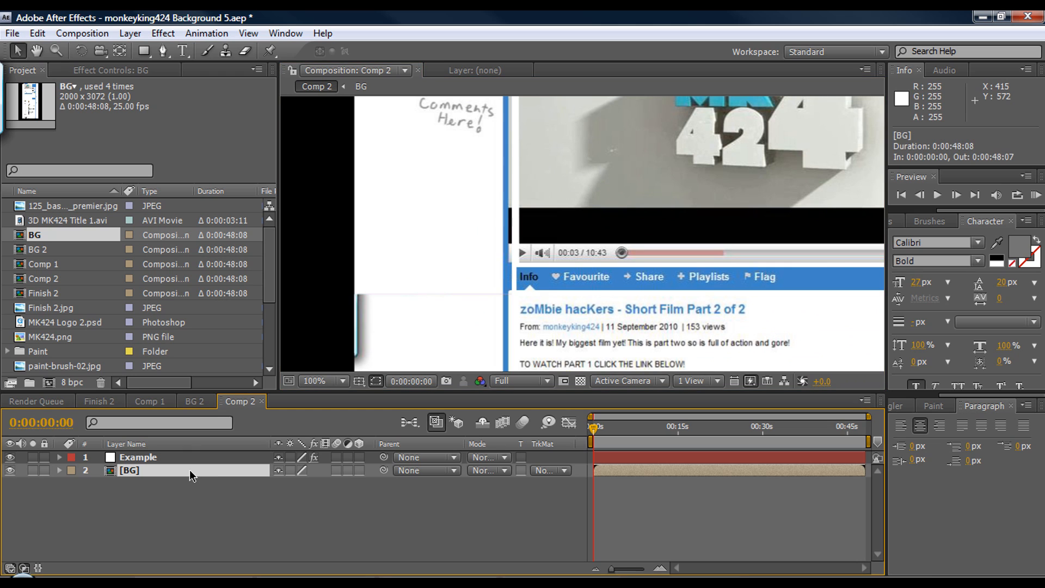
key(t)
click(284, 483)
key(Return)
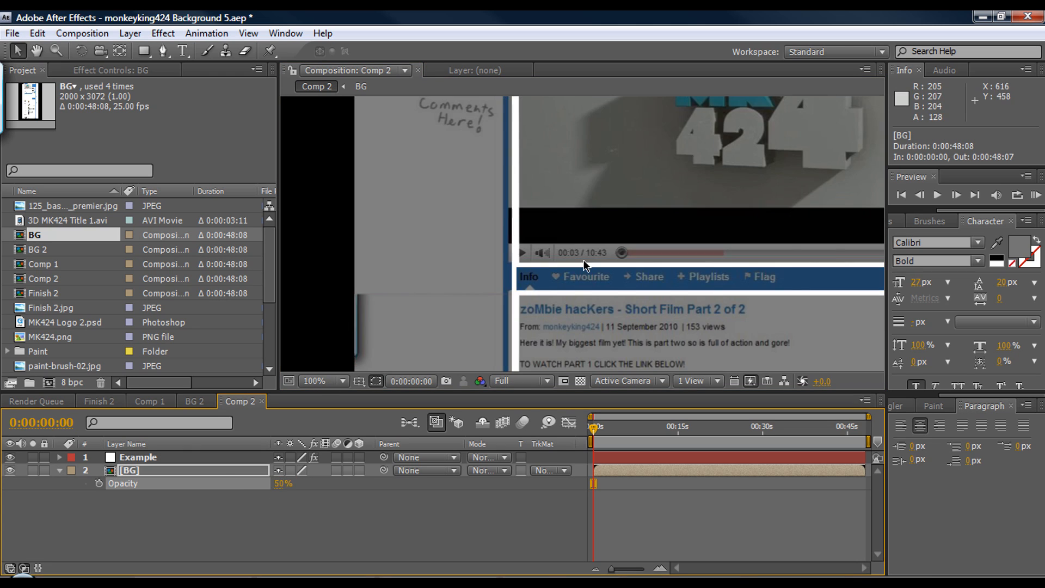
Compare the white outlines with the dimmed channel page, from the header and player down through Moderator to the profile modules
scroll(601, 346, down, 2)
scroll(601, 346, up, 1)
drag(557, 307, 567, 332)
drag(556, 267, 295, 342)
scroll(418, 280, down, 1)
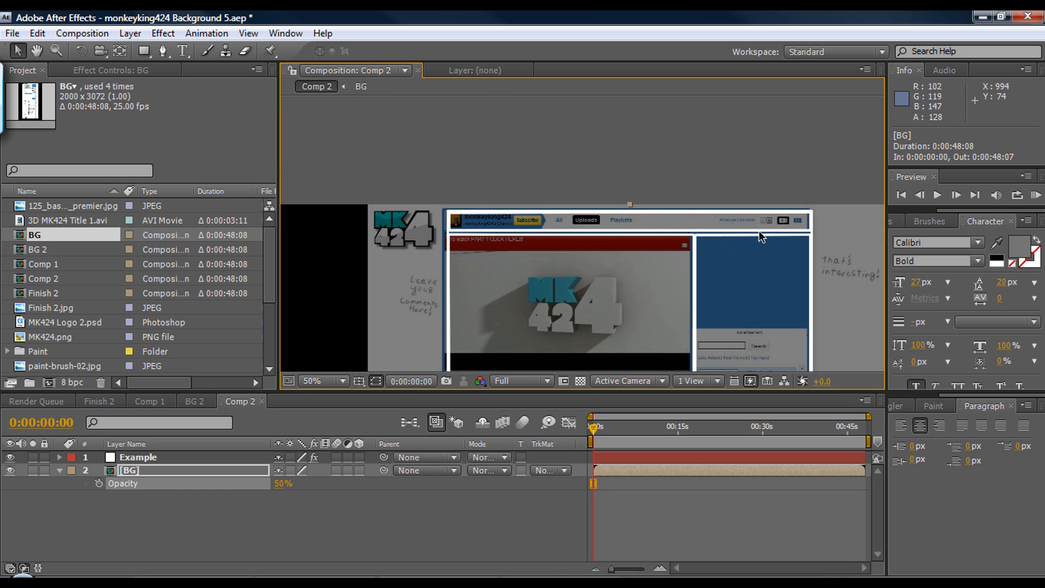
drag(758, 286, 662, 151)
drag(449, 187, 562, 125)
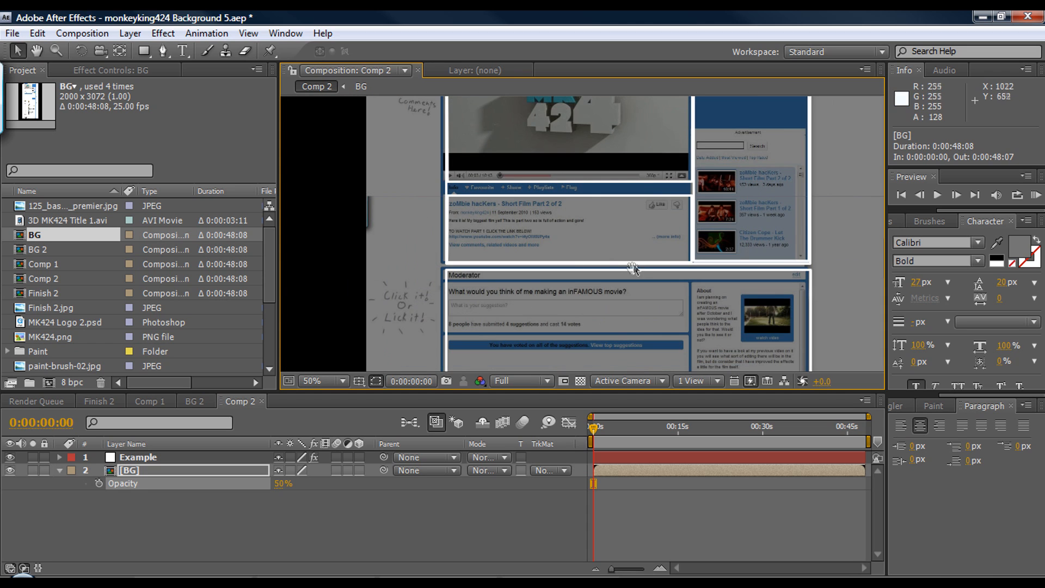
drag(430, 190, 399, 185)
drag(685, 259, 666, 116)
drag(644, 317, 678, 154)
drag(600, 224, 654, 111)
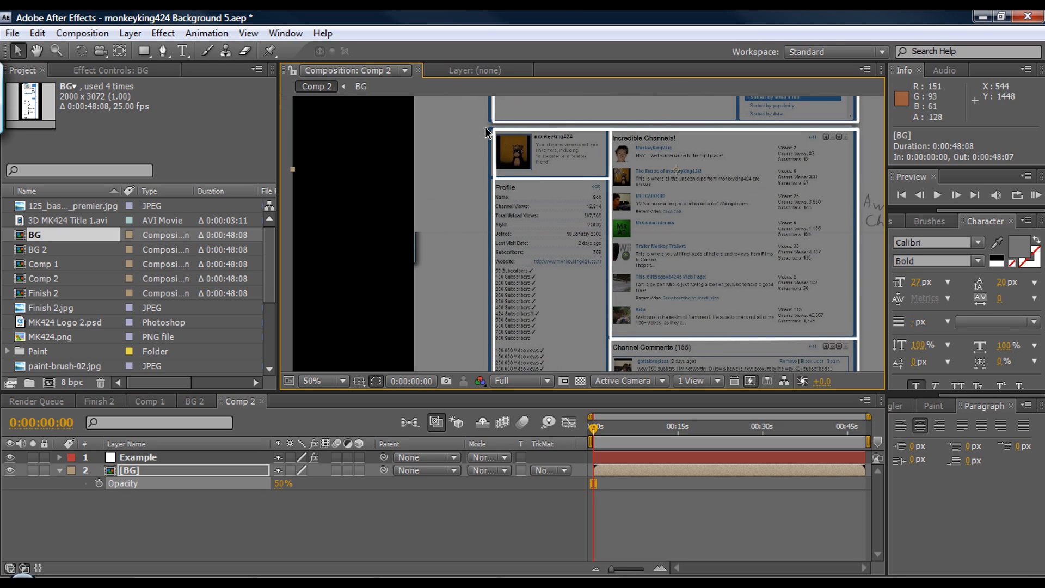
Check the outlines against the Profile, Incredible Channels and Channel Comments modules, and recheck the header and player edges
drag(531, 233, 542, 183)
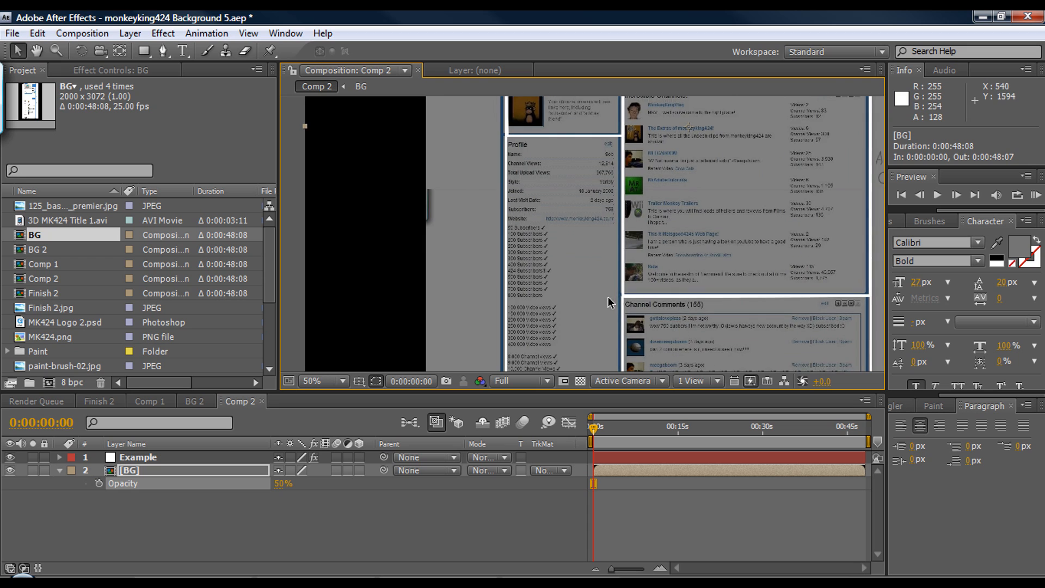
scroll(609, 299, up, 1)
drag(798, 166, 499, 269)
scroll(500, 271, down, 1)
drag(652, 340, 586, 107)
drag(524, 254, 643, 134)
drag(589, 235, 564, 370)
drag(573, 148, 634, 363)
drag(591, 107, 561, 263)
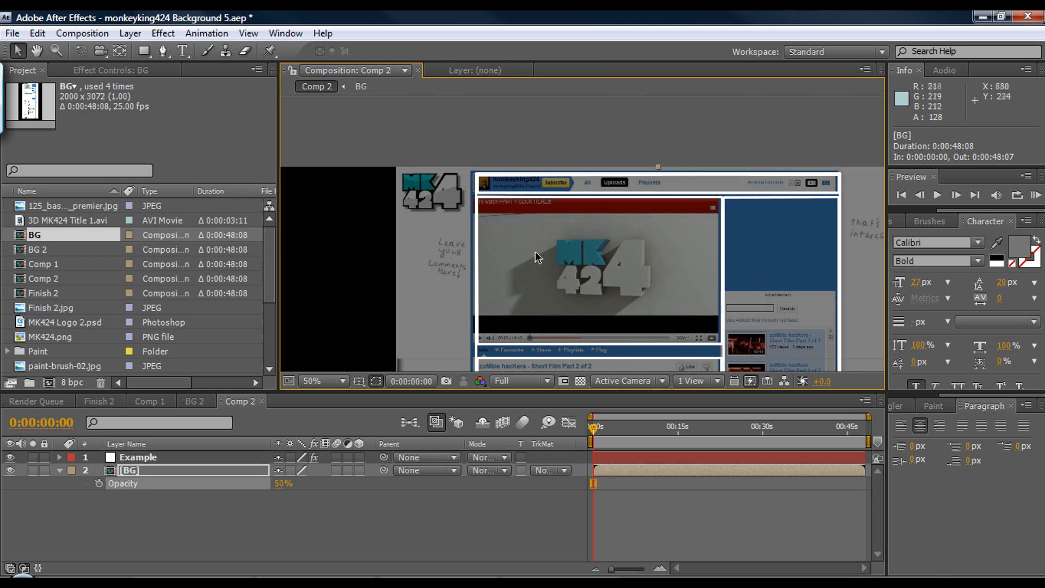
scroll(535, 250, up, 2)
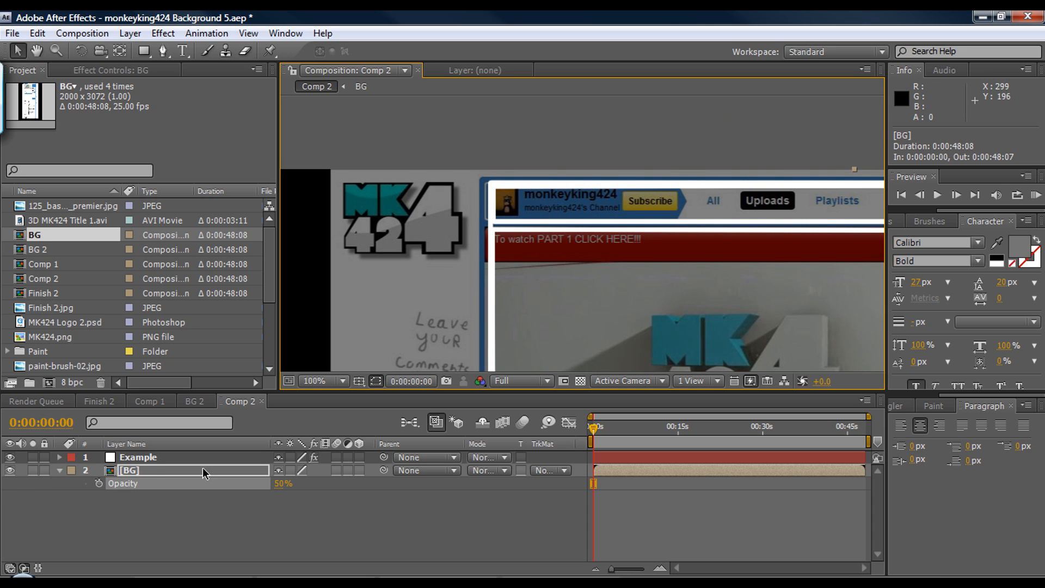
key(comma)
key(comma)
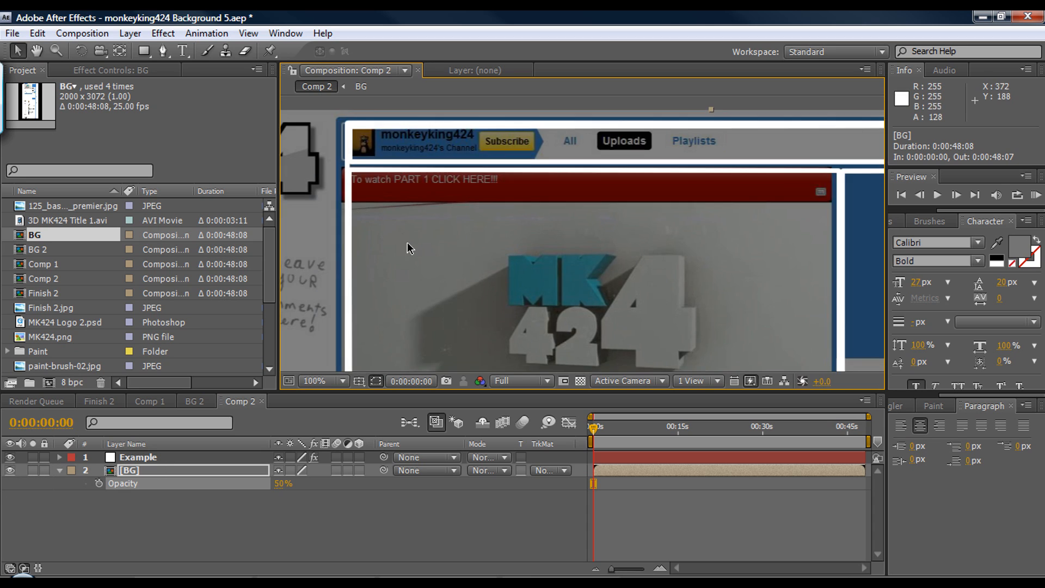
drag(673, 325, 627, 254)
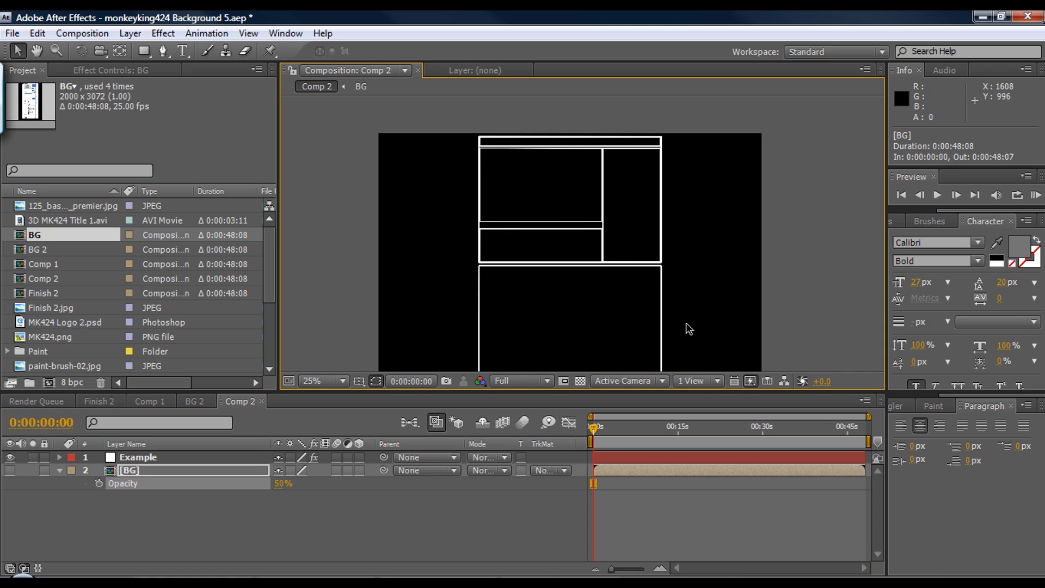
Delete the BG layer from Comp 2, keeping only the Example layout outlines
scroll(666, 327, up, 4)
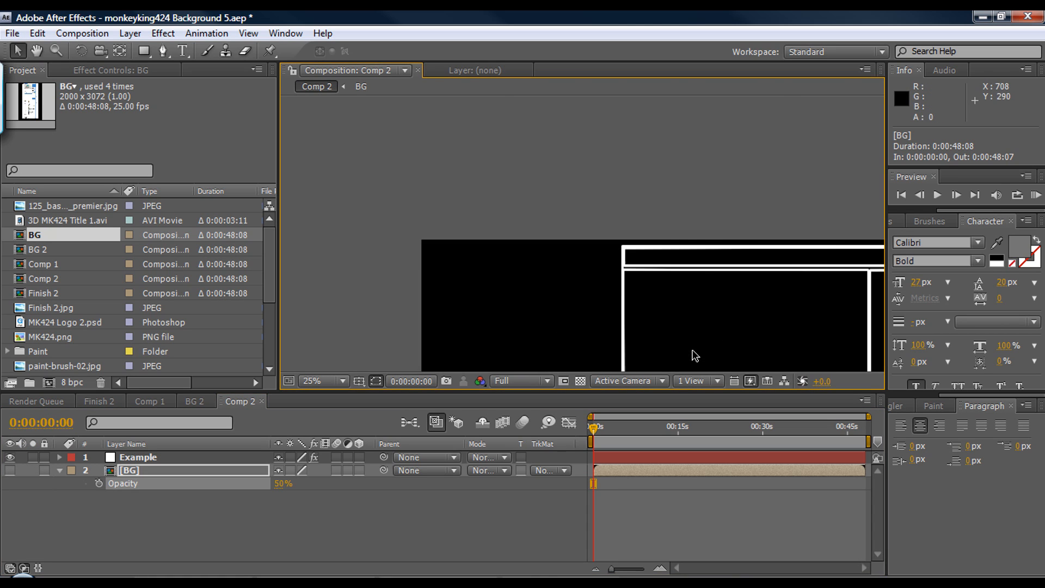
scroll(720, 324, down, 6)
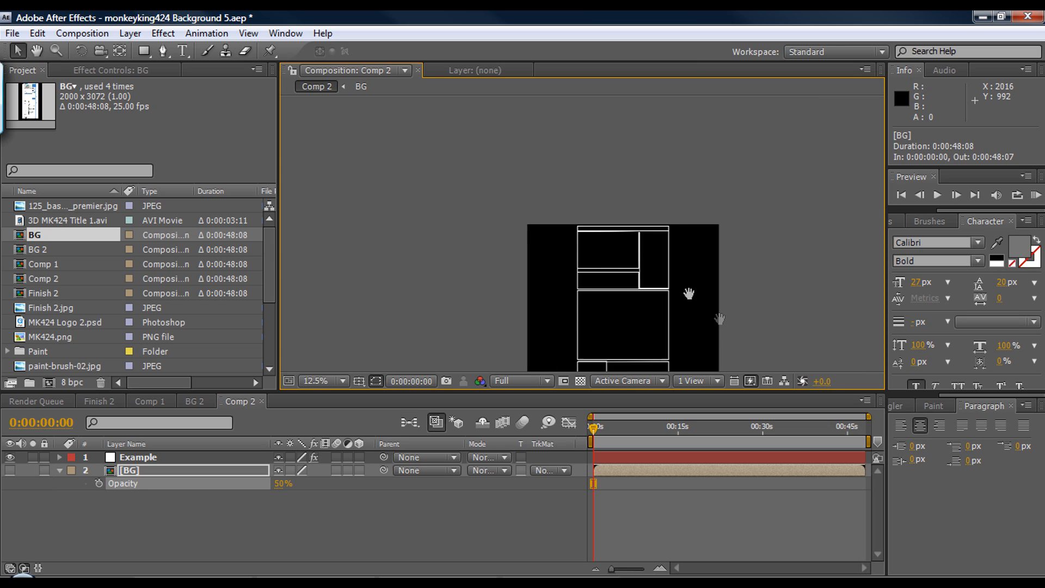
click(170, 470)
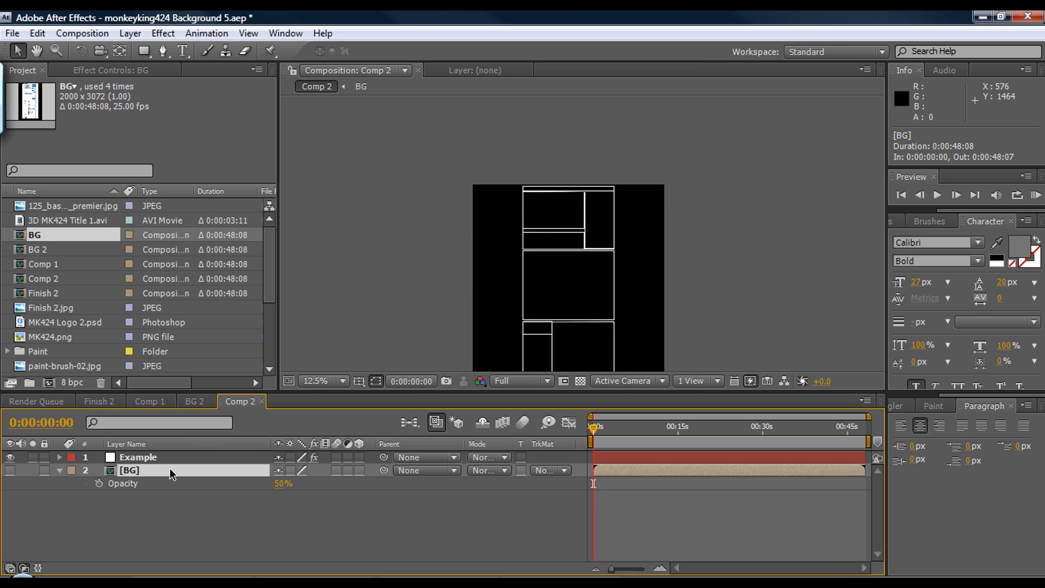
key(Delete)
drag(534, 327, 552, 274)
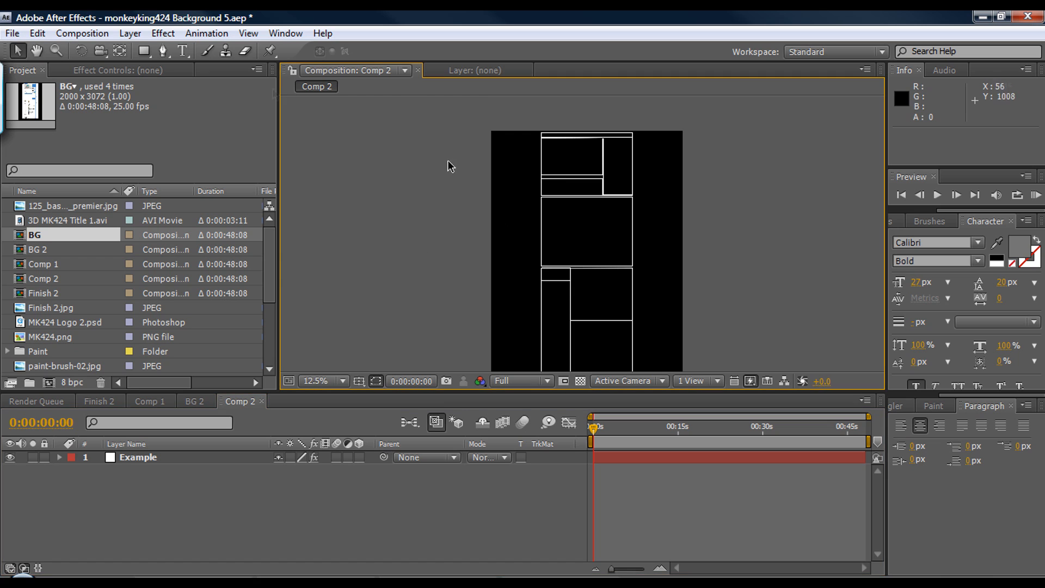
Create a black solid layer of 2000 x 3072 px with square pixels in Comp 2
click(135, 34)
mouse_move(237, 54)
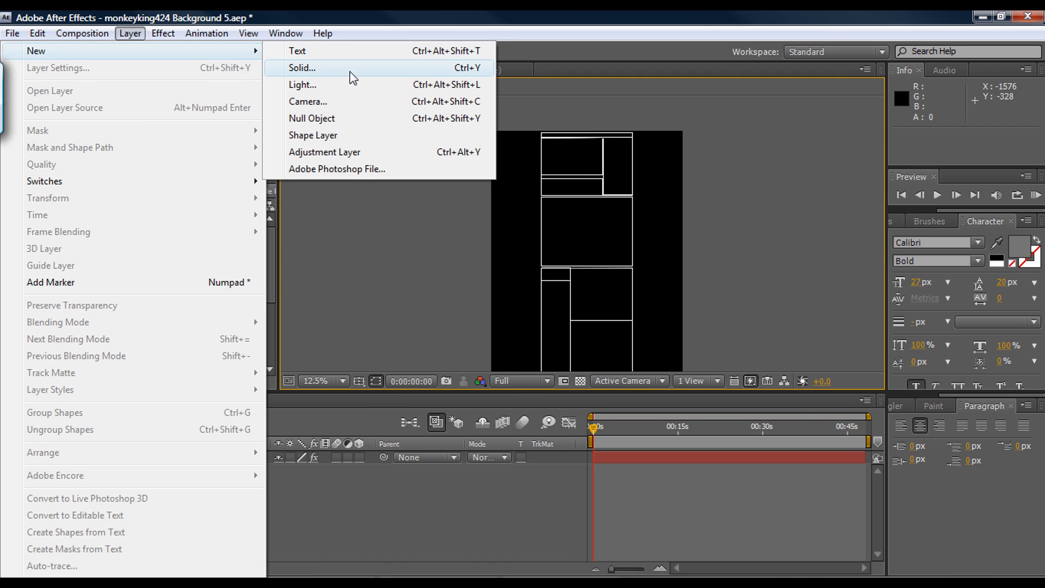
click(350, 68)
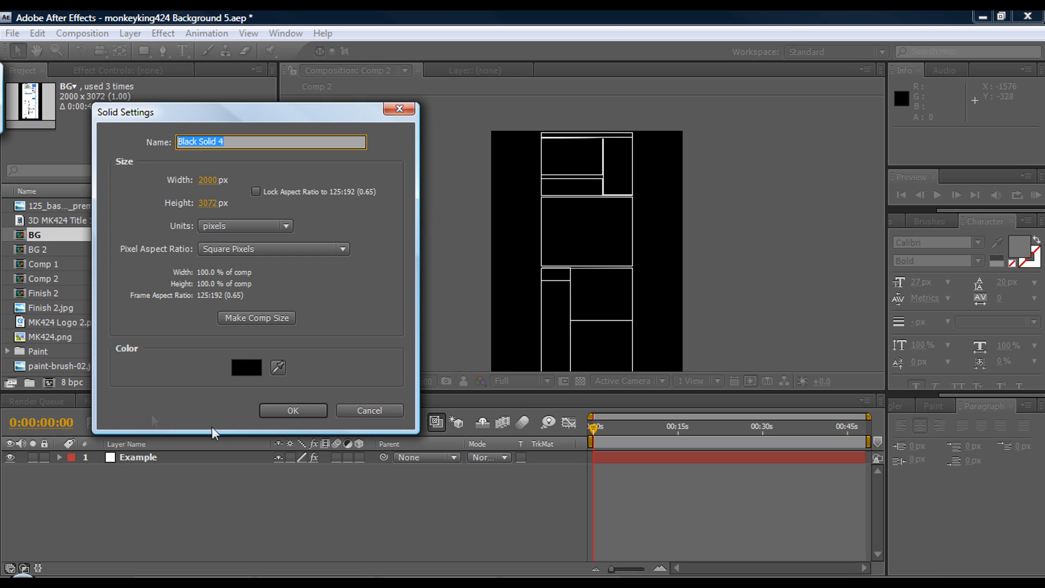
click(221, 250)
click(226, 256)
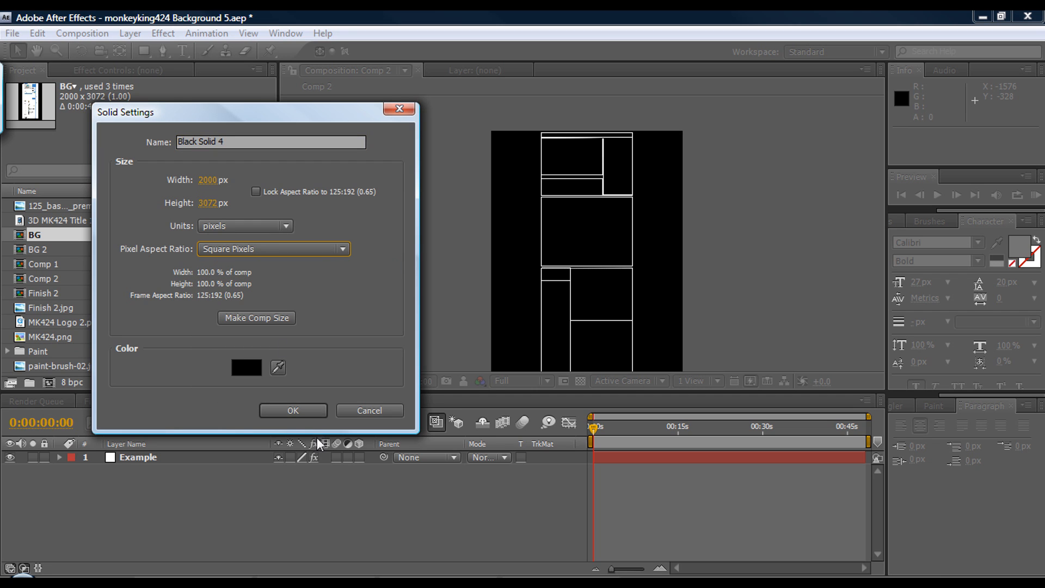
click(294, 411)
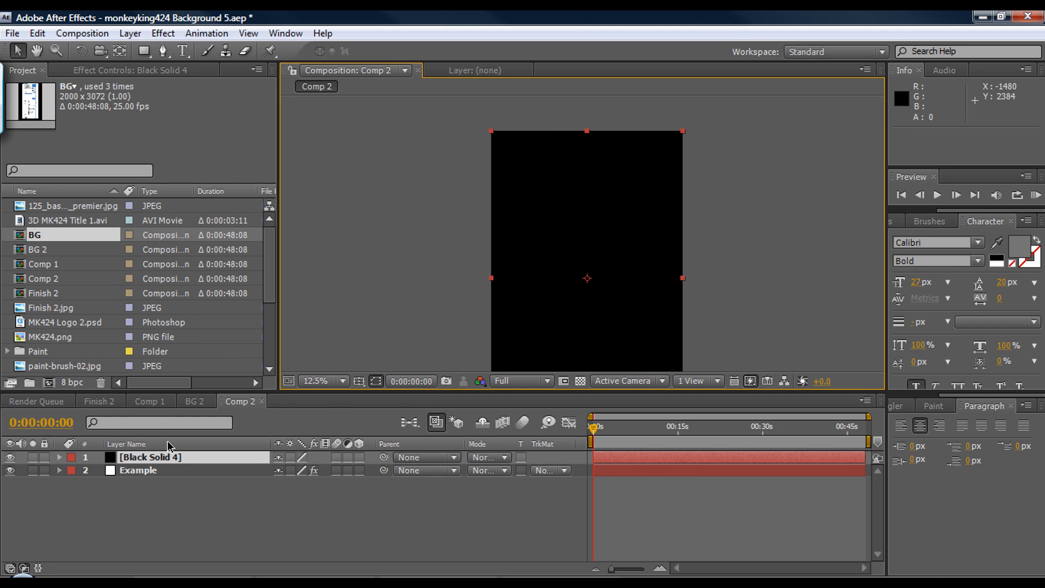
Apply the Ramp effect to the new black solid
click(164, 34)
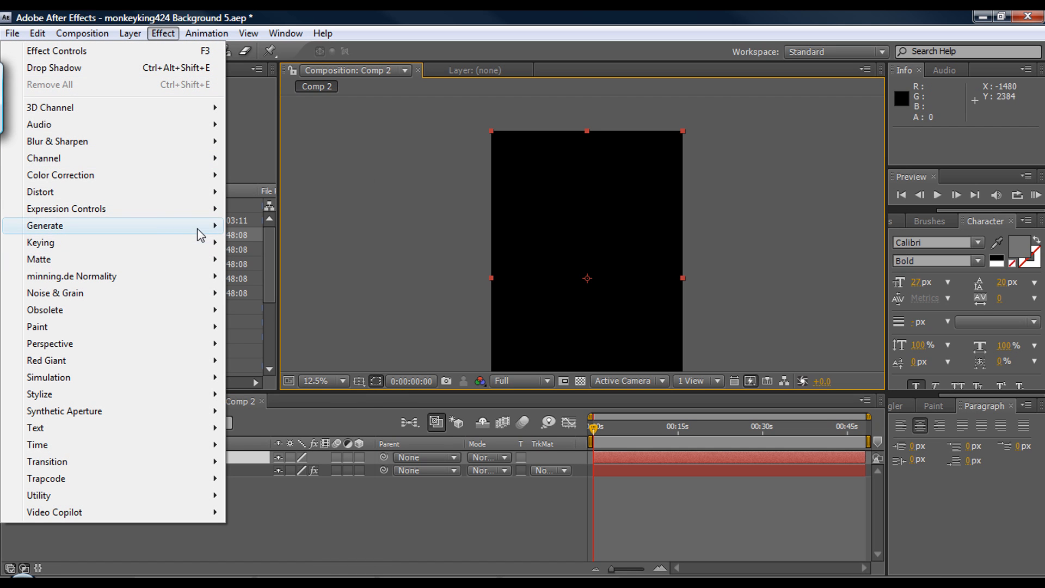
mouse_move(201, 236)
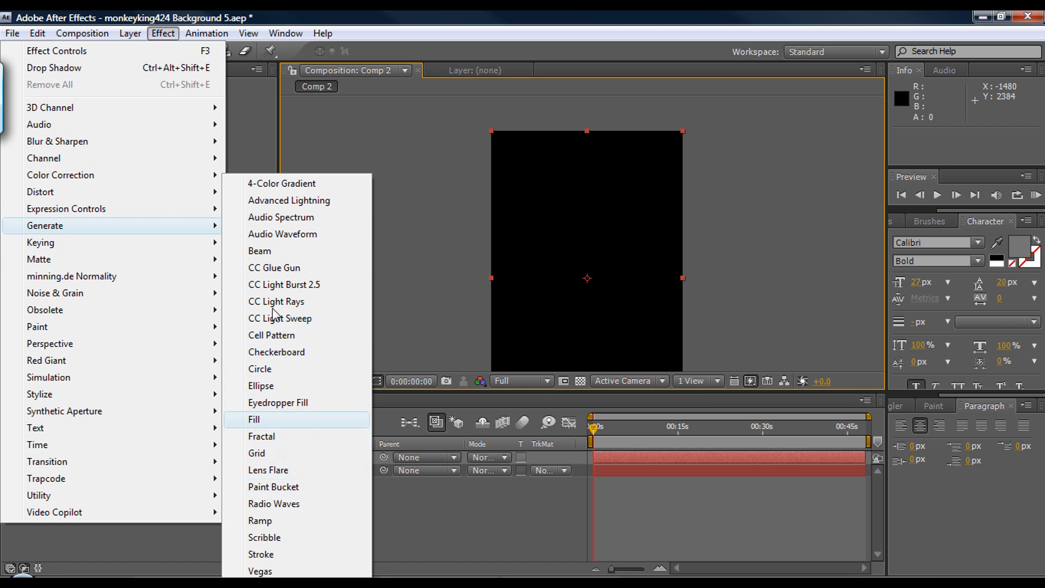
click(286, 521)
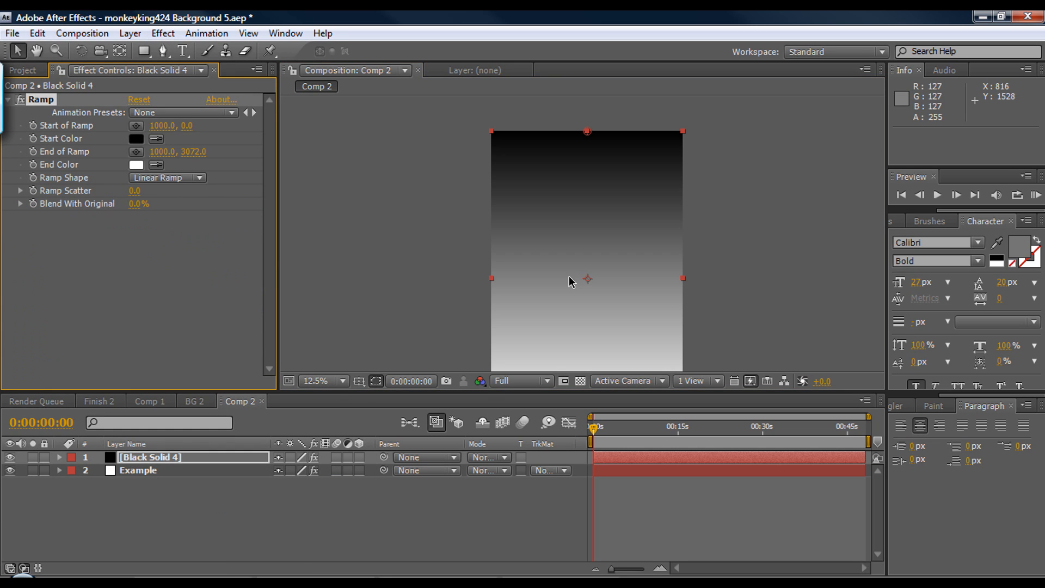
Set the Ramp's start color to bright blue 0090FF
scroll(548, 233, up, 2)
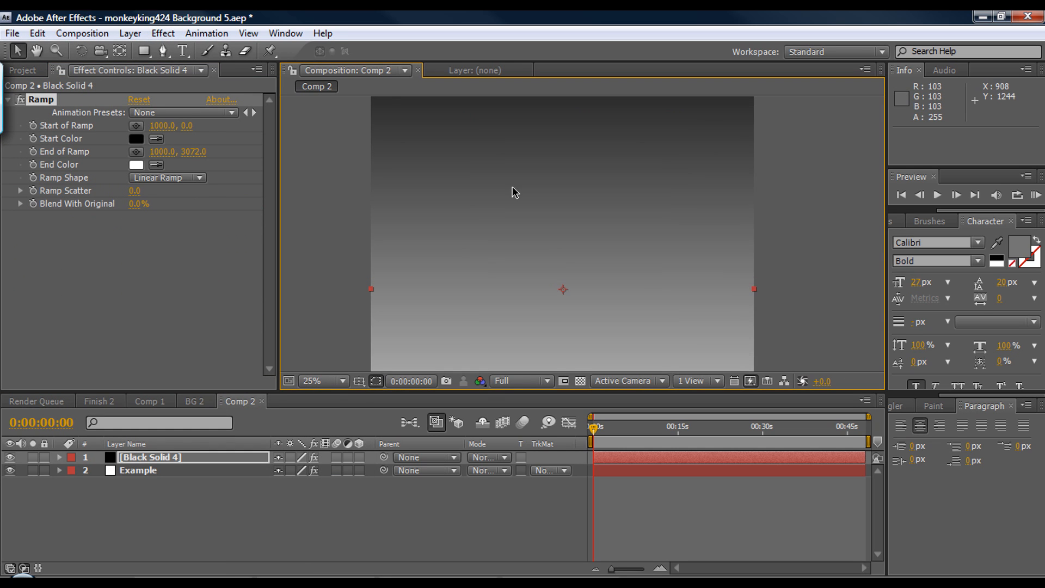
scroll(544, 294, down, 2)
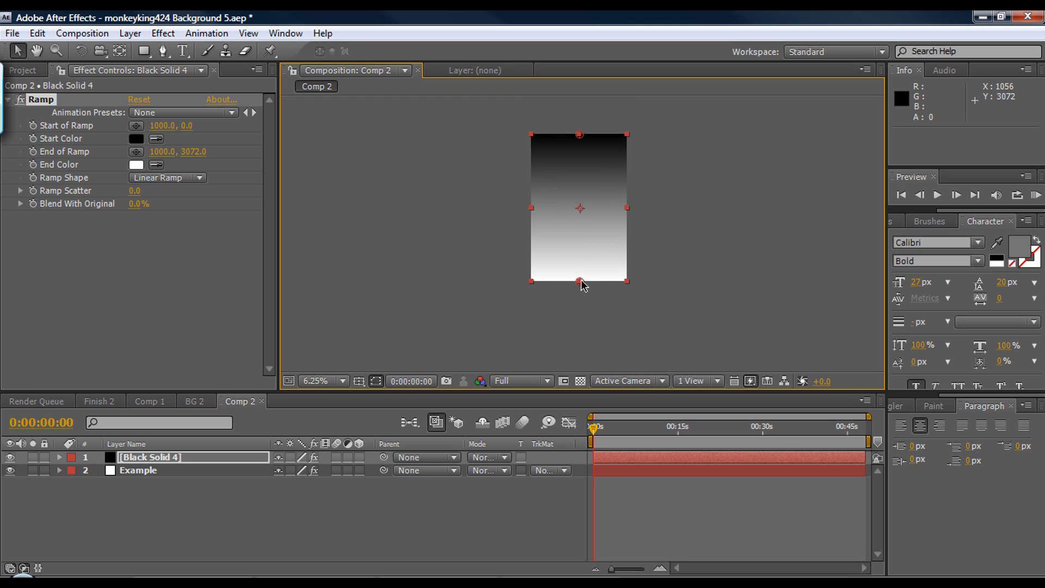
scroll(458, 225, up, 1)
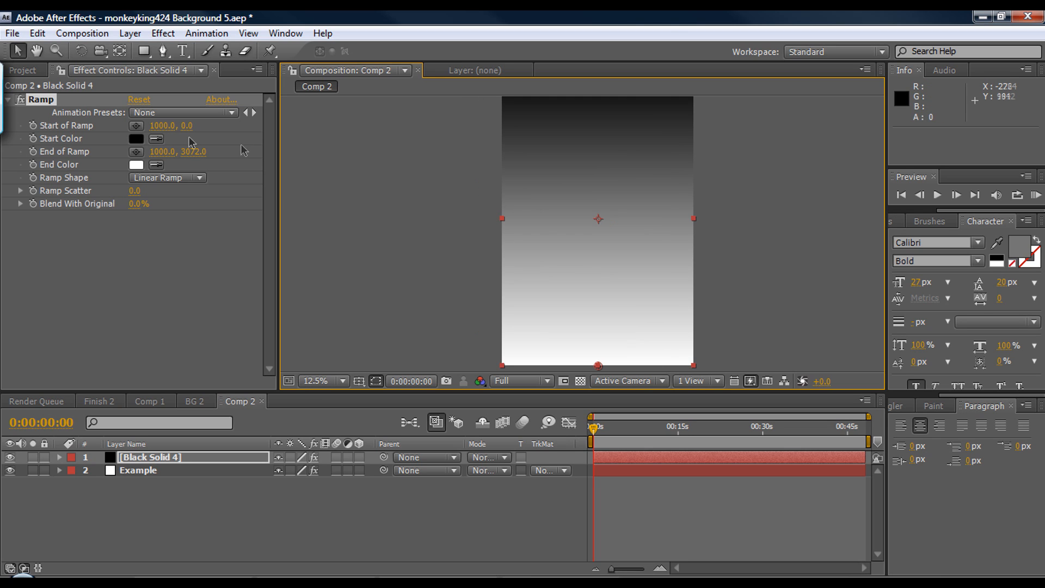
click(136, 138)
drag(266, 360, 267, 323)
click(231, 276)
drag(239, 234, 256, 234)
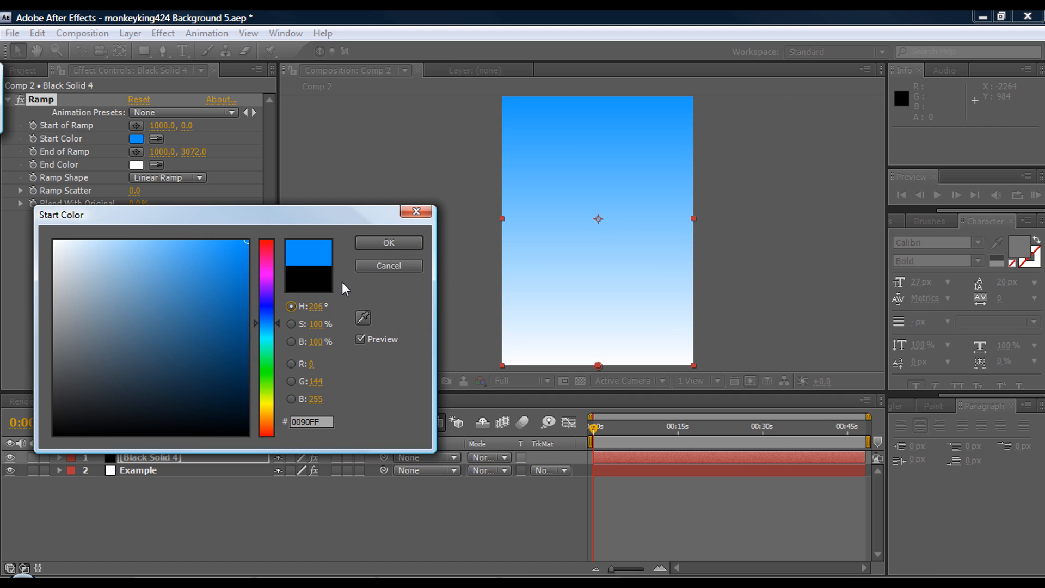
click(388, 242)
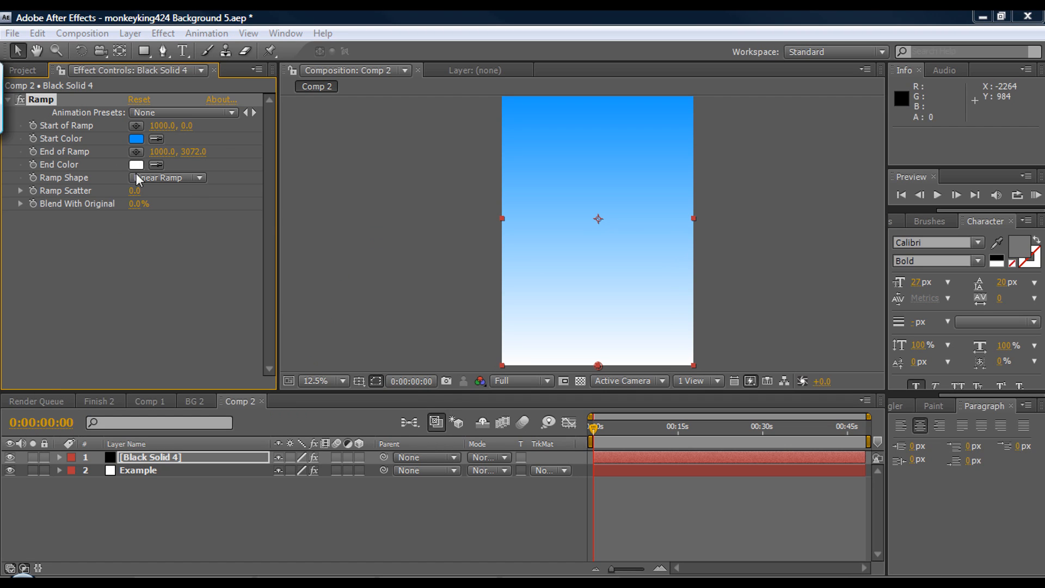
Set the Ramp's end color to medium cyan 00BFDB
click(136, 164)
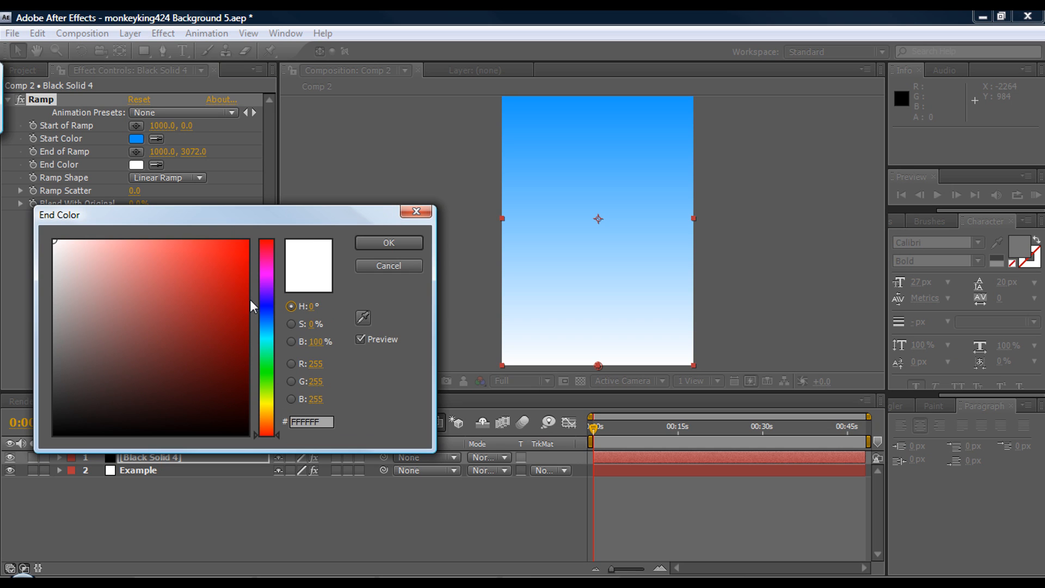
drag(267, 338, 267, 424)
mouse_move(224, 358)
mouse_down()
mouse_move(273, 340)
mouse_move(269, 354)
mouse_up()
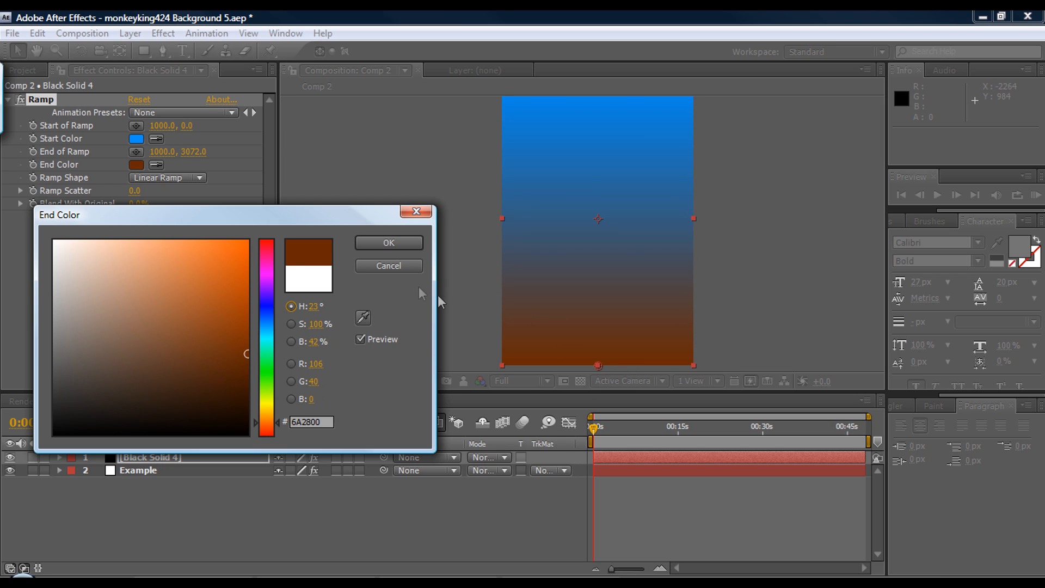
click(269, 334)
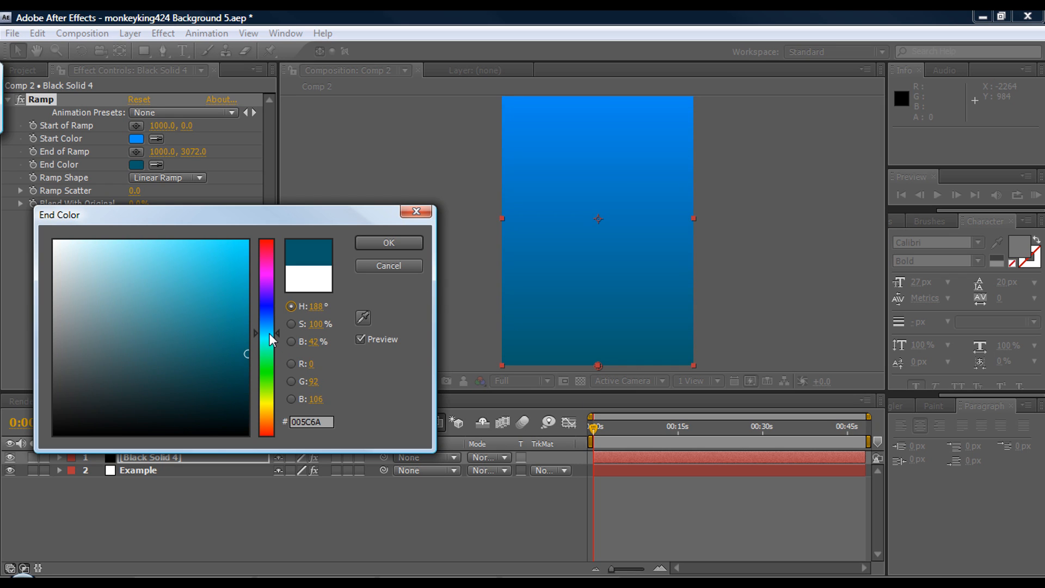
drag(237, 314, 260, 268)
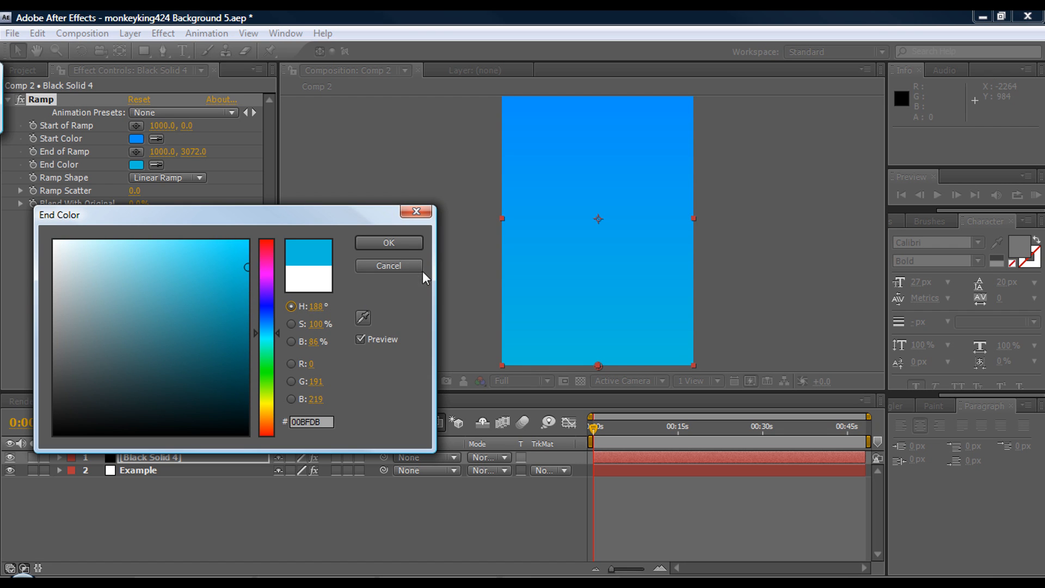
click(402, 240)
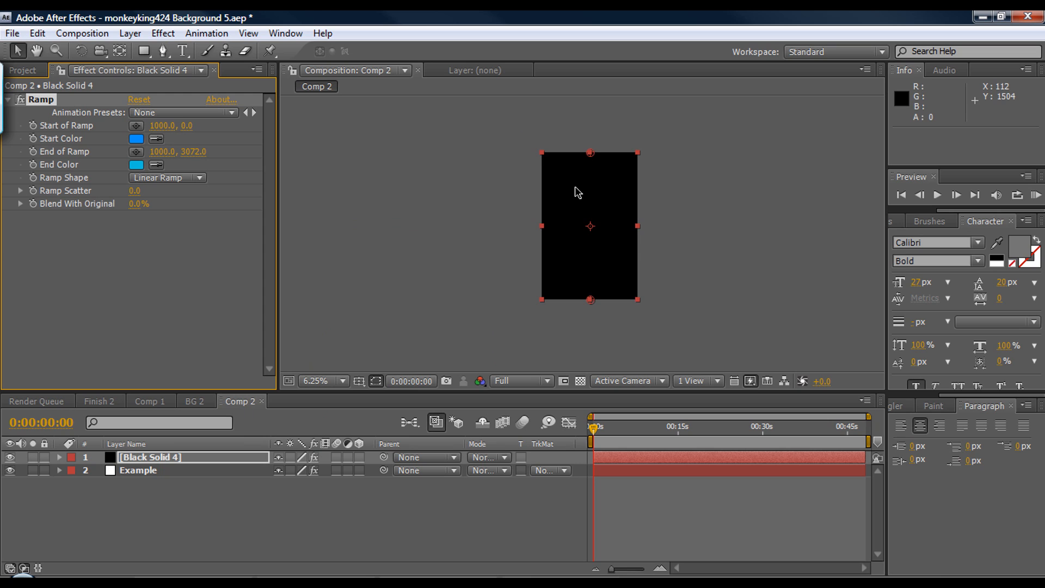
click(460, 220)
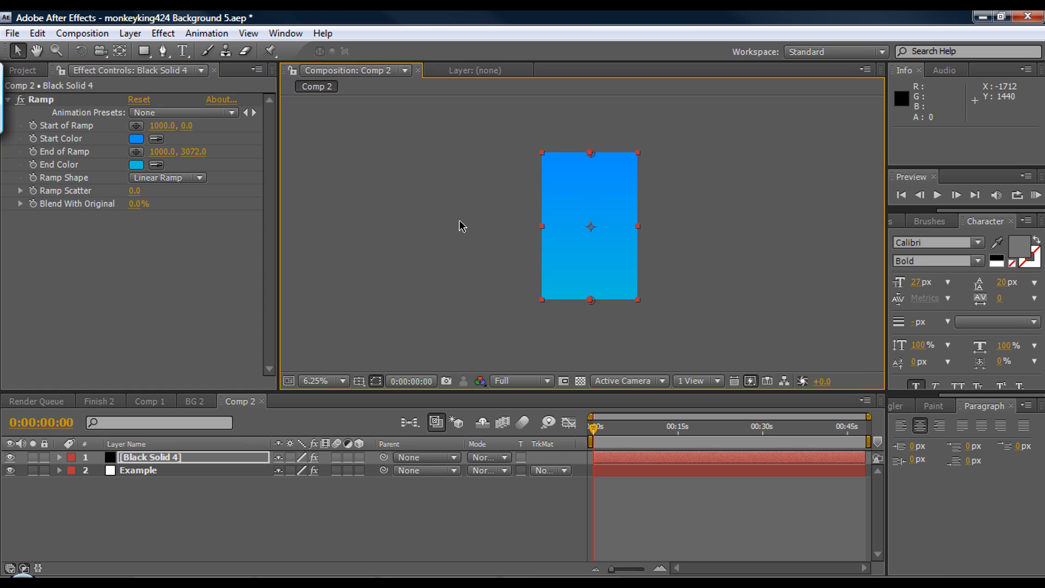
Set the Ramp's end color to bright cyan 19E1FF
key(period)
click(137, 165)
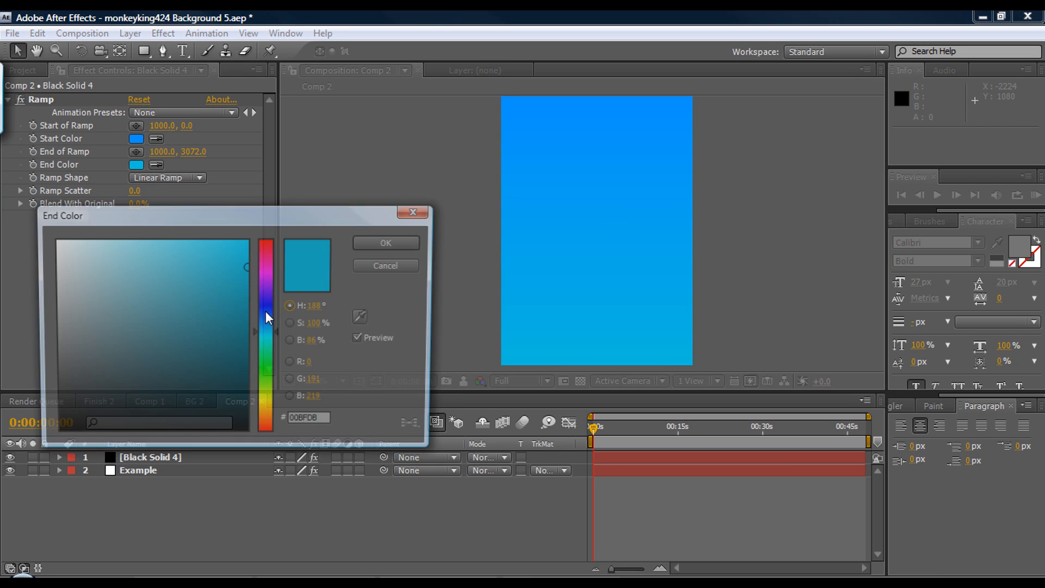
drag(243, 257, 229, 240)
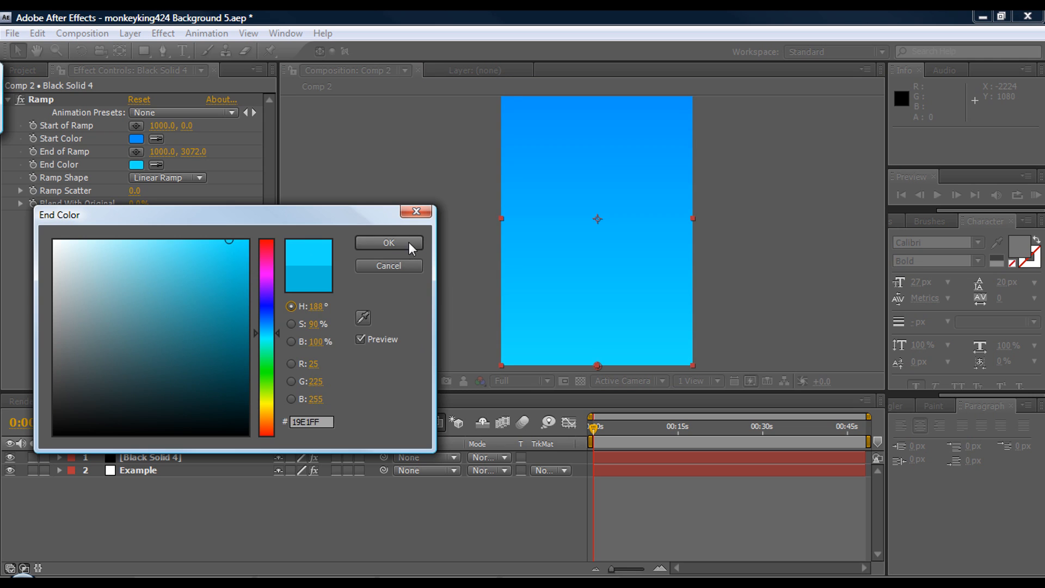
click(389, 242)
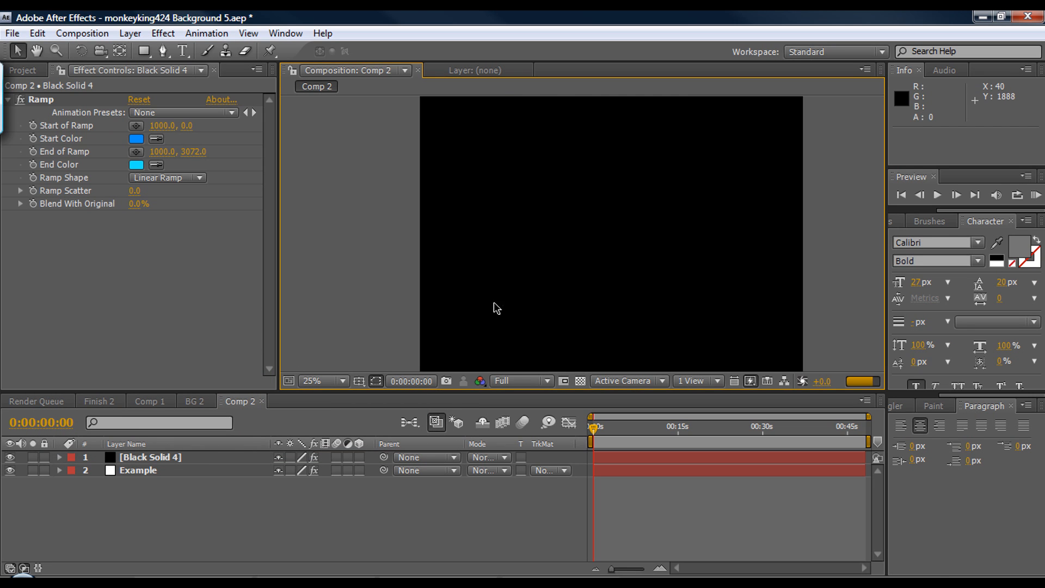
Move the Example outlines layer above the gradient solid in the layer stack
key(comma)
click(140, 473)
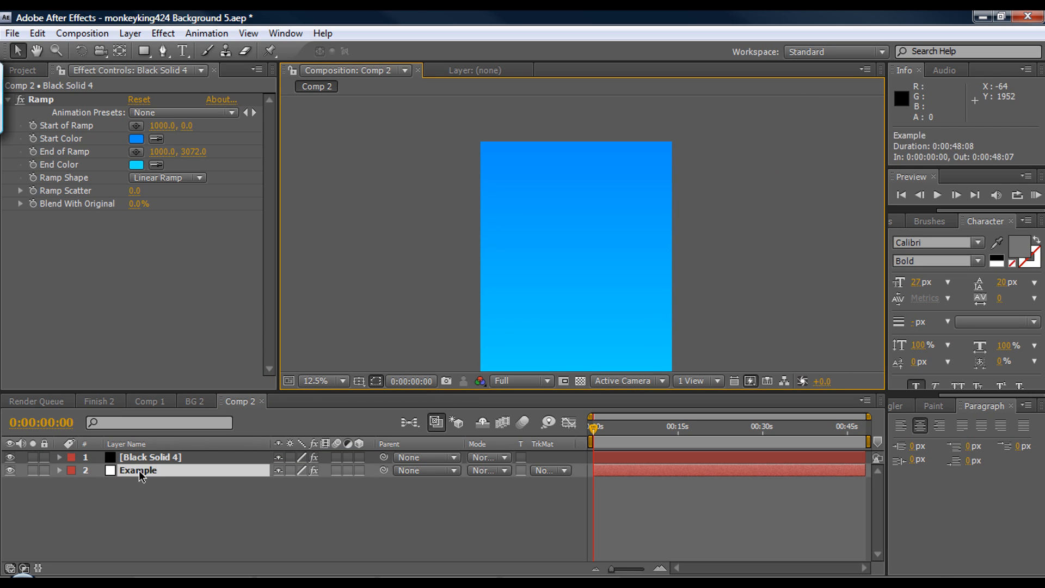
drag(139, 474, 140, 452)
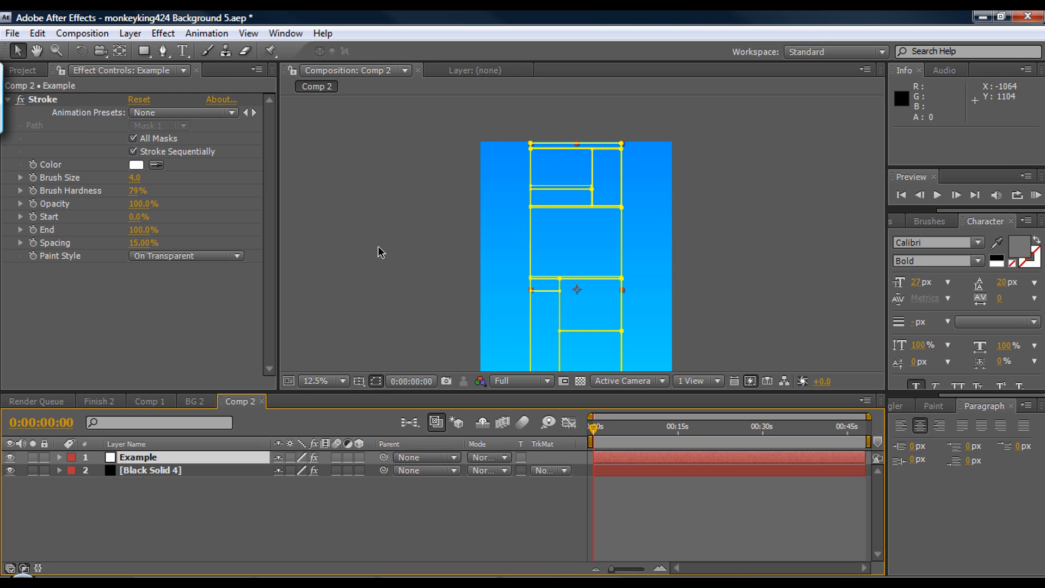
click(472, 232)
Add the text "Subscribe" on the blue background to the left of the channel header outline
scroll(546, 228, up, 1)
drag(545, 228, 567, 346)
scroll(567, 343, up, 1)
drag(482, 231, 553, 306)
scroll(553, 305, up, 1)
drag(482, 270, 714, 263)
scroll(708, 266, down, 1)
drag(591, 223, 514, 228)
click(181, 48)
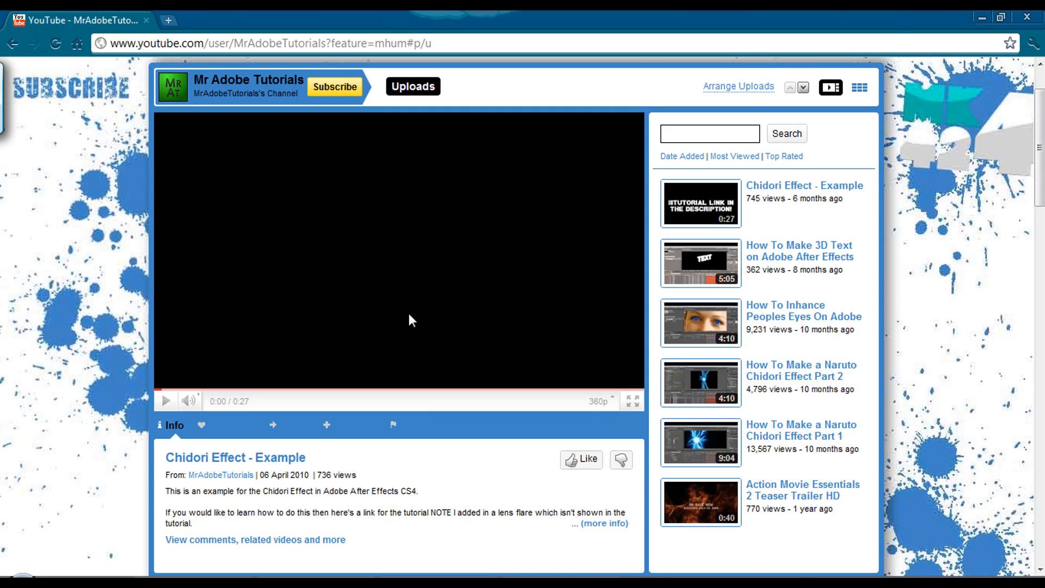
scroll(407, 311, up, 2)
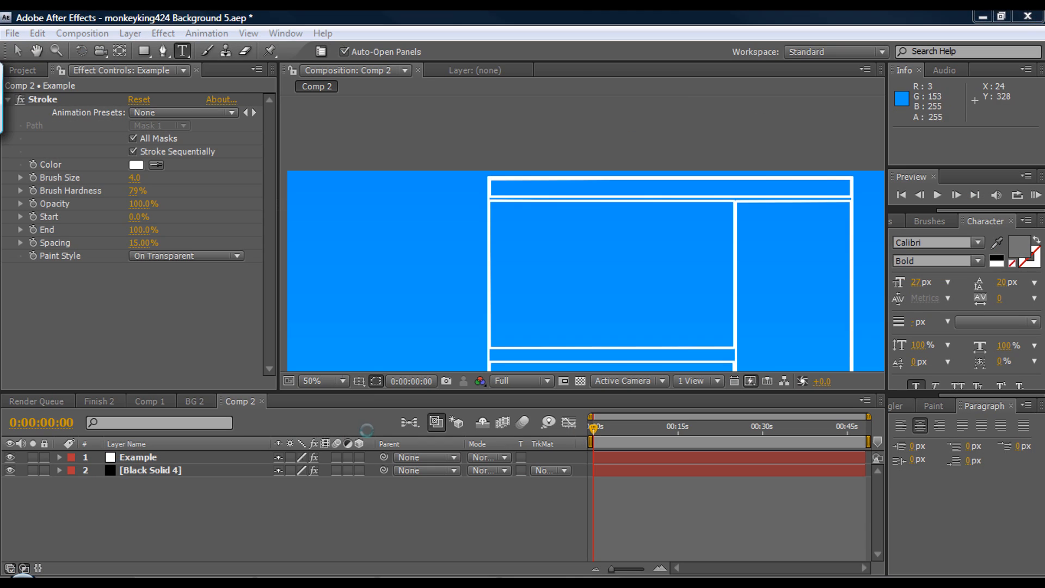
click(436, 188)
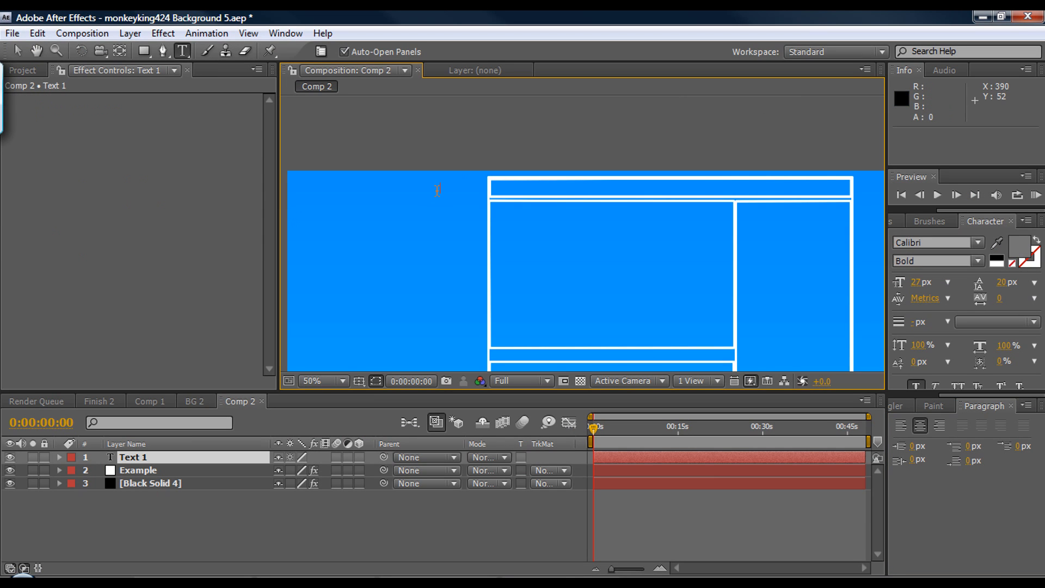
text(Subscribe)
click(17, 51)
Color the Subscribe text white FFFFFF and move it to about 451, 51, beside the header outline
drag(492, 245, 645, 302)
click(1019, 247)
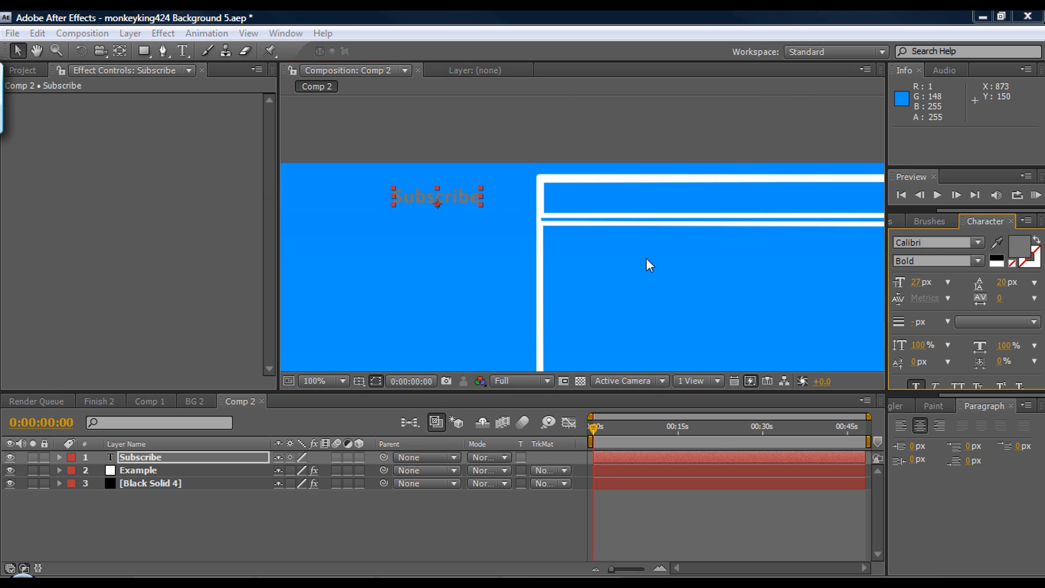
drag(229, 310, 53, 239)
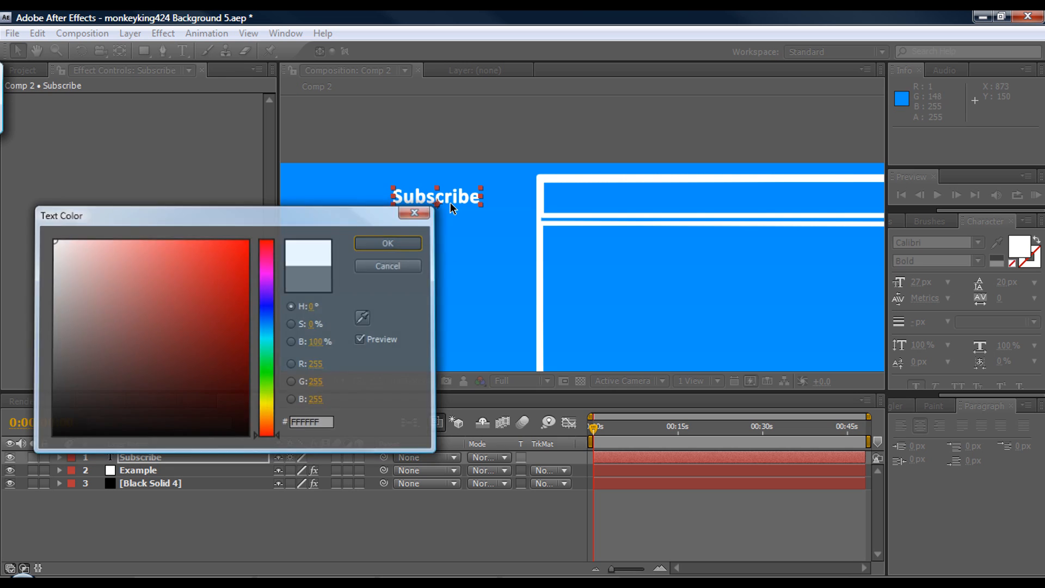
click(413, 242)
drag(454, 201, 487, 200)
Change the Subscribe text's font to Capture it
click(912, 242)
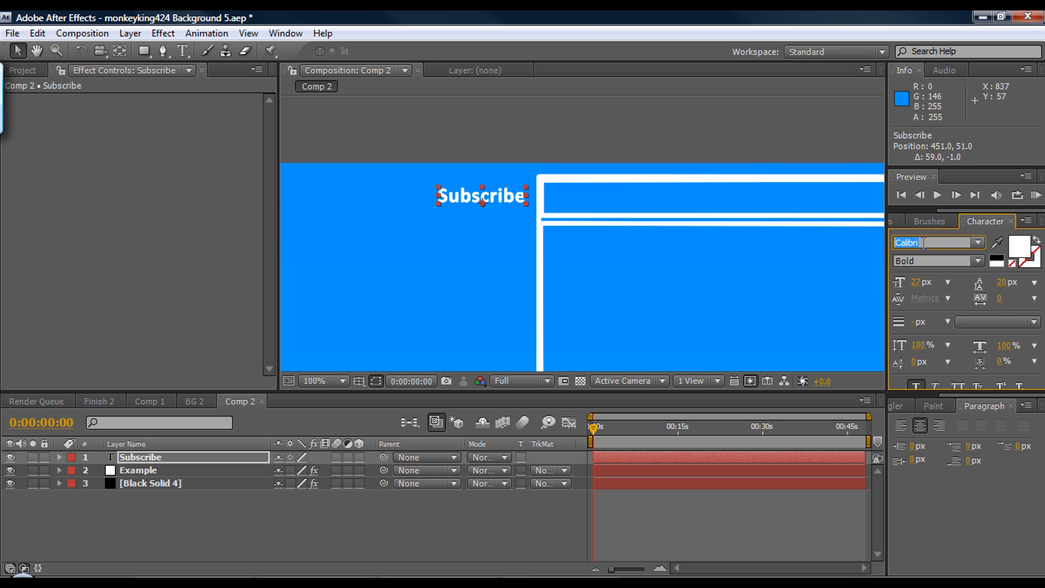
key(Up)
key(Down)
key(Down)
key(Down)
key(Down)
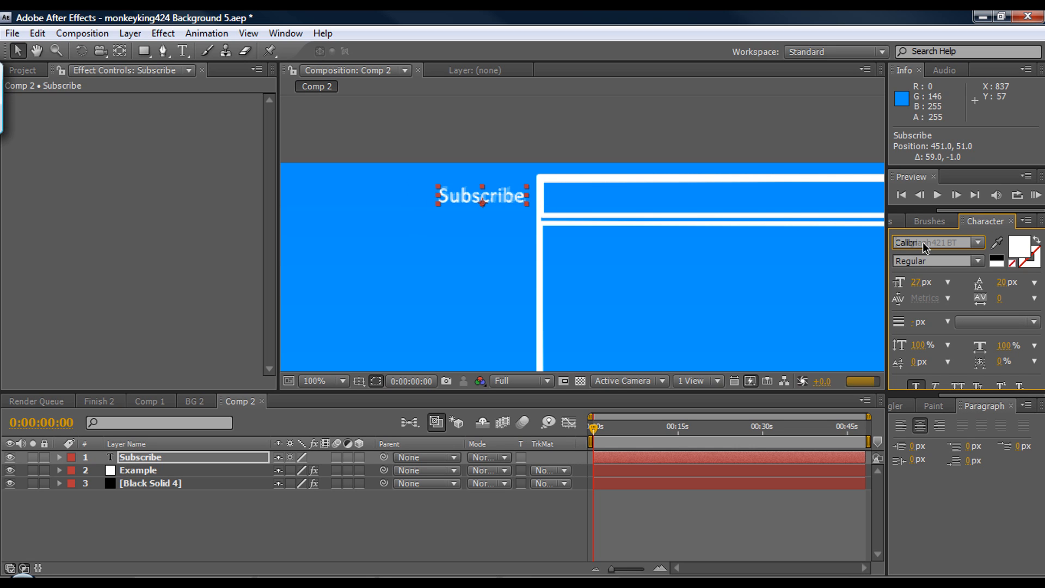
key(Down)
key(Down)
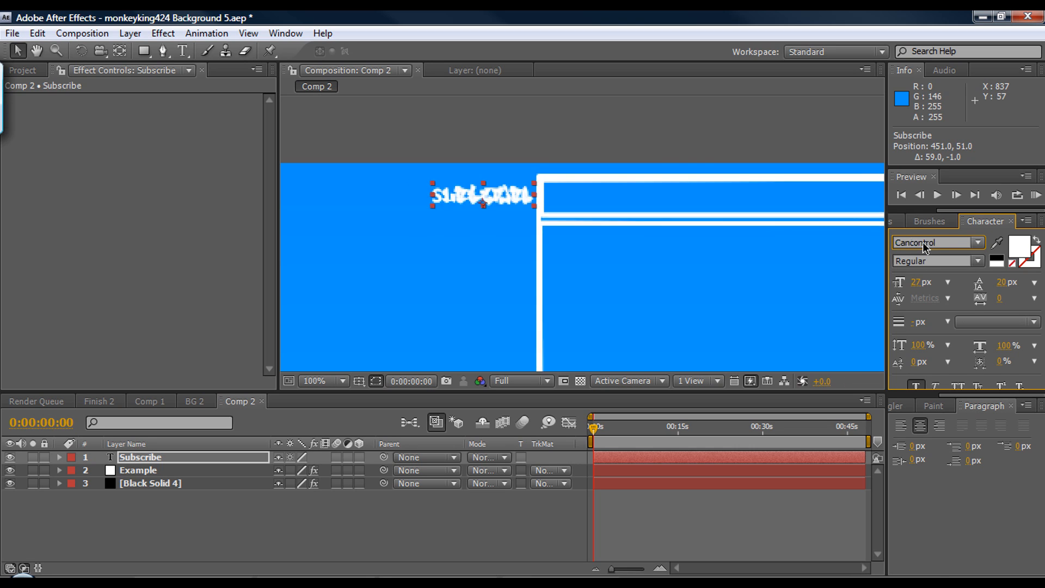
key(Down)
key(Down)
key(Down)
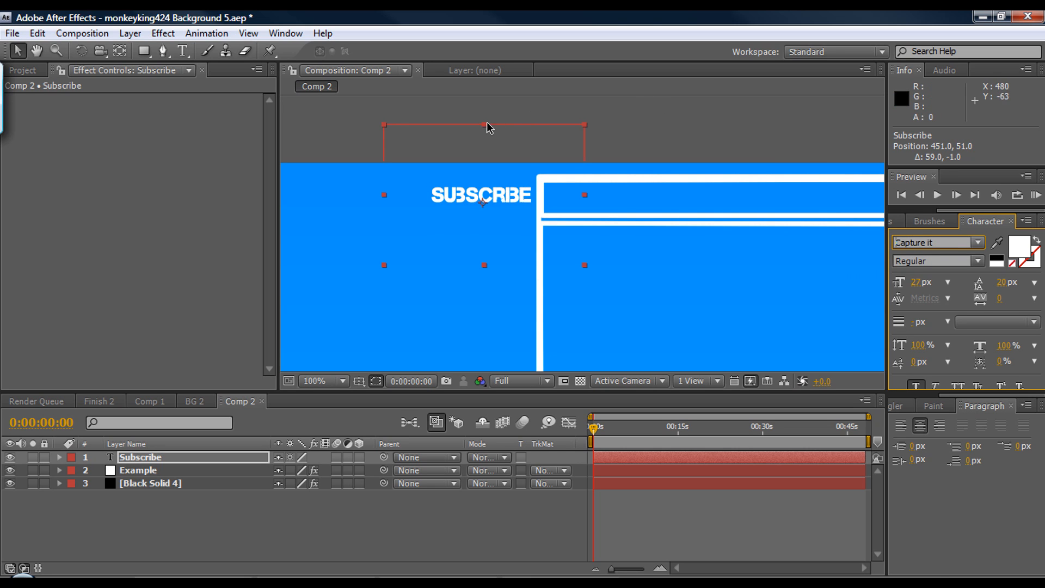
Scale the Subscribe text to about 114% and move it to about 437, 53, clear of the header outline
drag(483, 126, 484, 115)
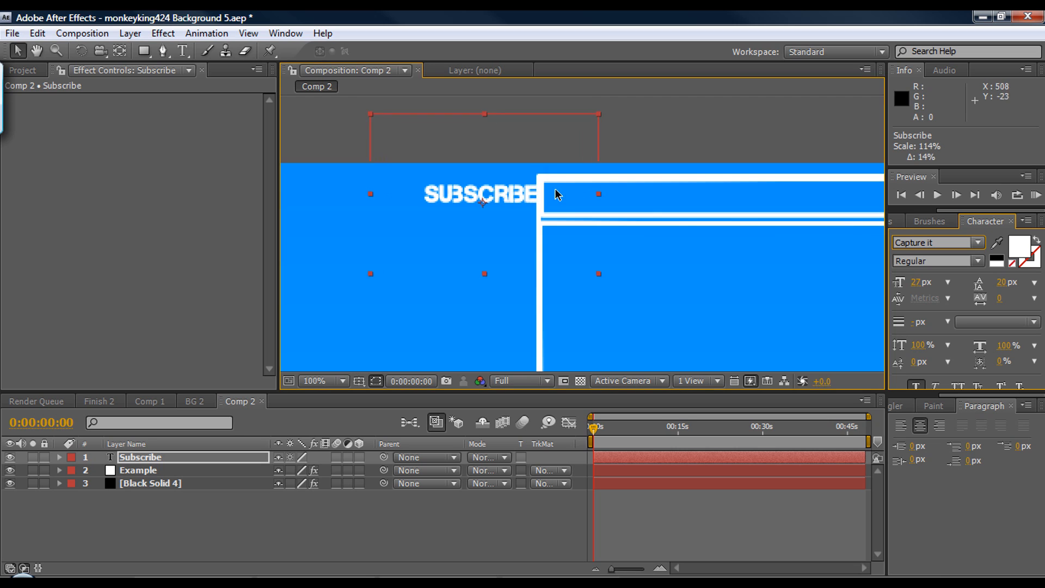
drag(544, 197, 544, 198)
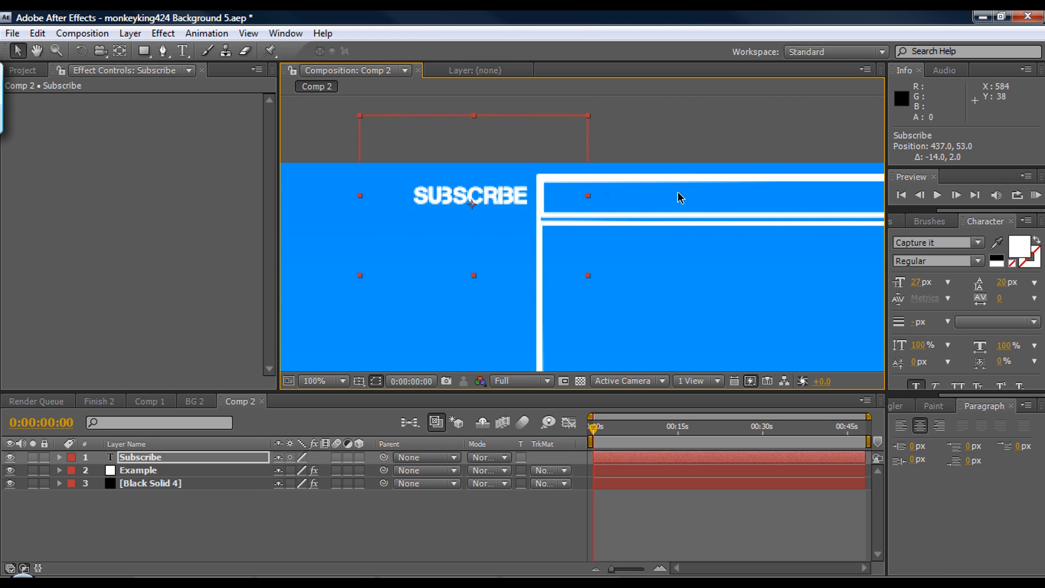
key(comma)
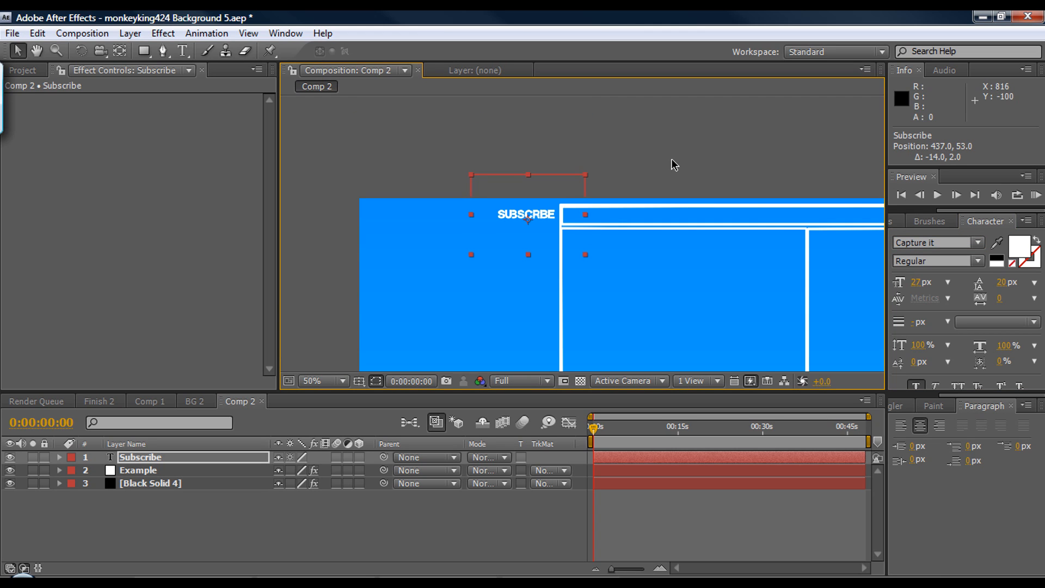
key(period)
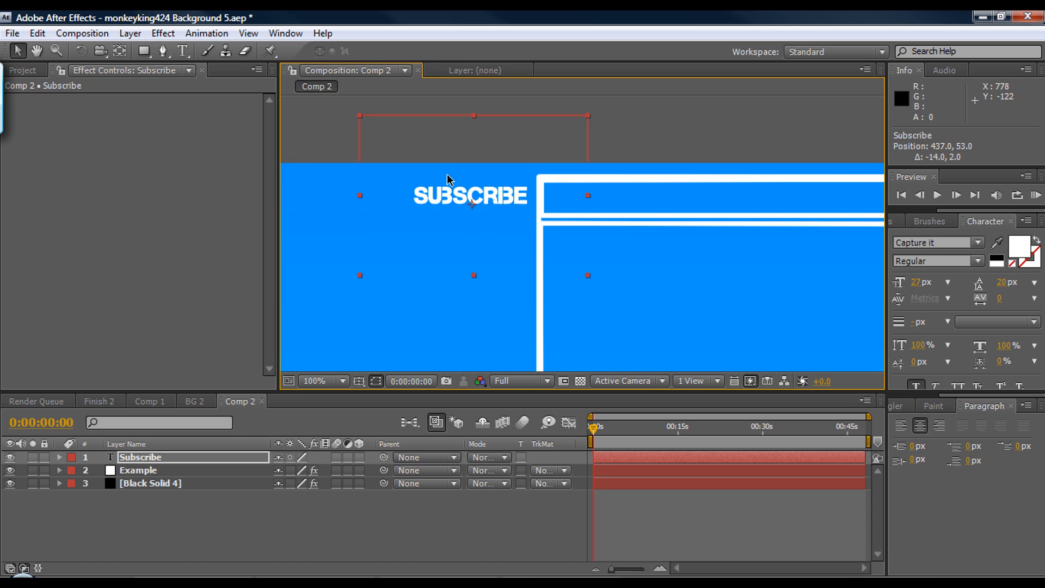
Apply a Drop Shadow effect to the Subscribe text with a softness of 15
click(163, 35)
mouse_move(216, 351)
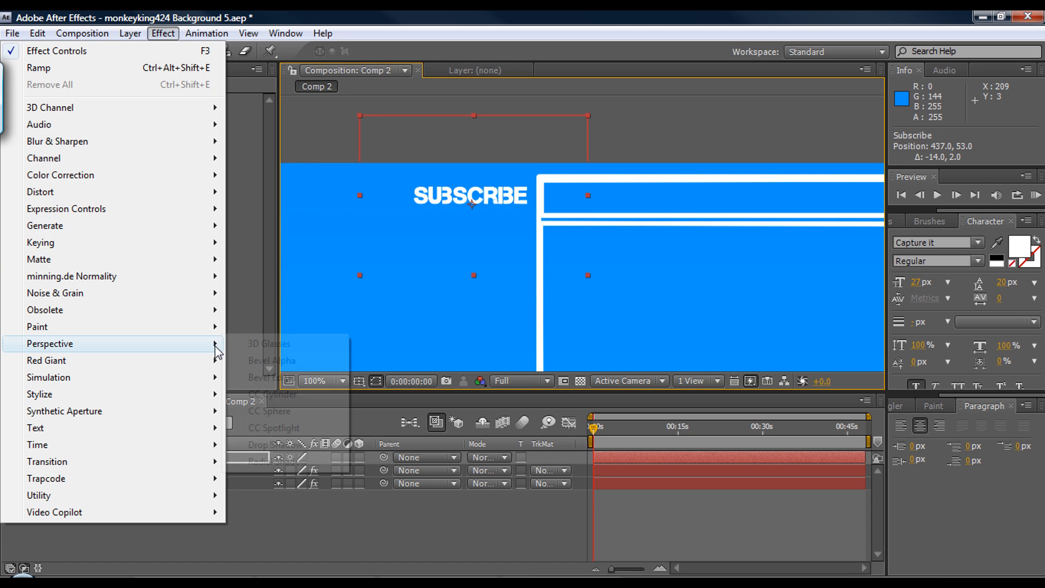
click(272, 445)
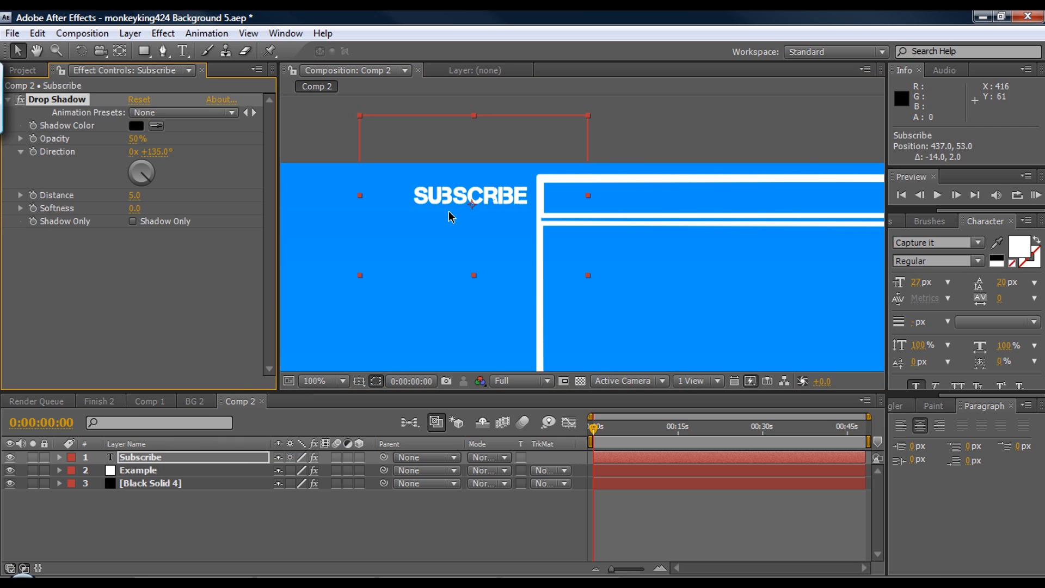
scroll(448, 221, up, 2)
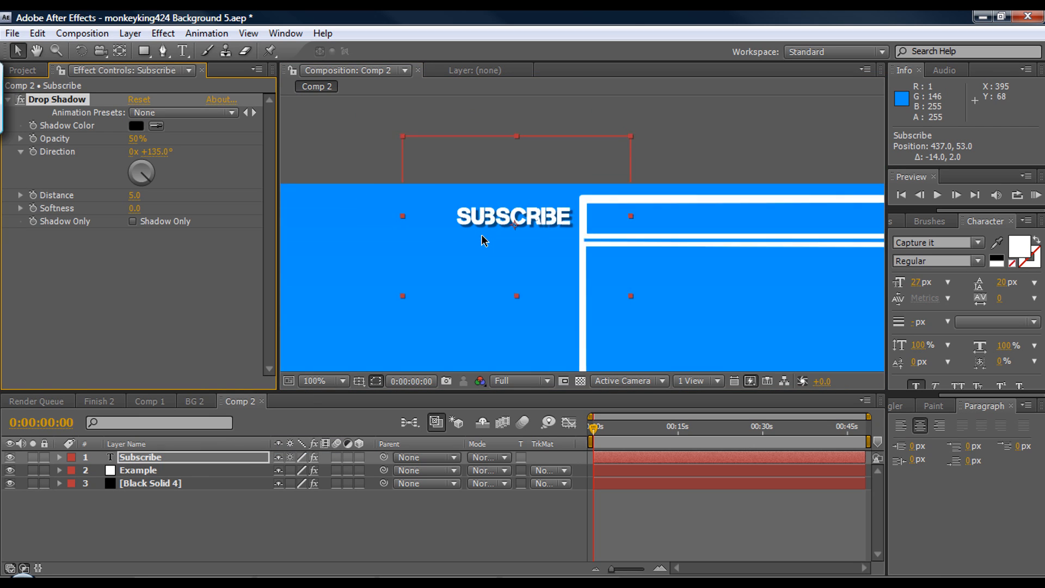
click(133, 208)
text(15)
key(Return)
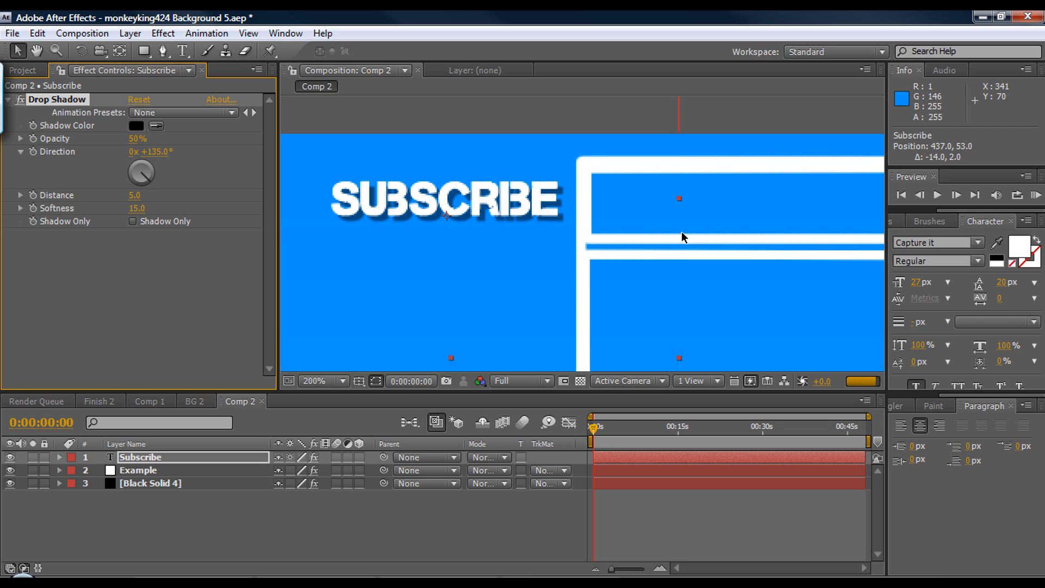
scroll(639, 236, down, 1)
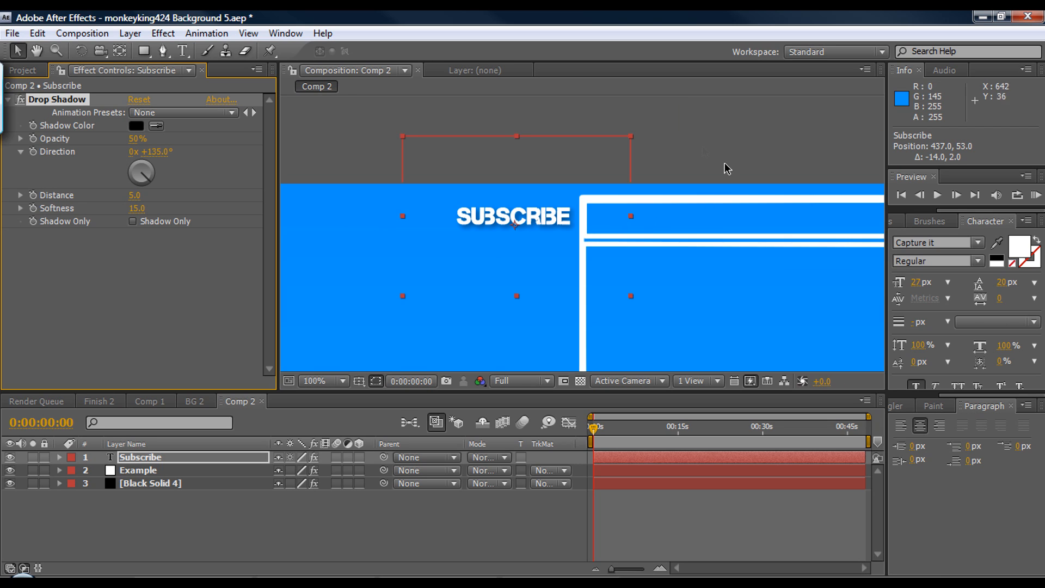
Examine the Subscribe text's placement beside the header and the overall layout of the outlines over the gradient
click(703, 158)
scroll(716, 185, down, 2)
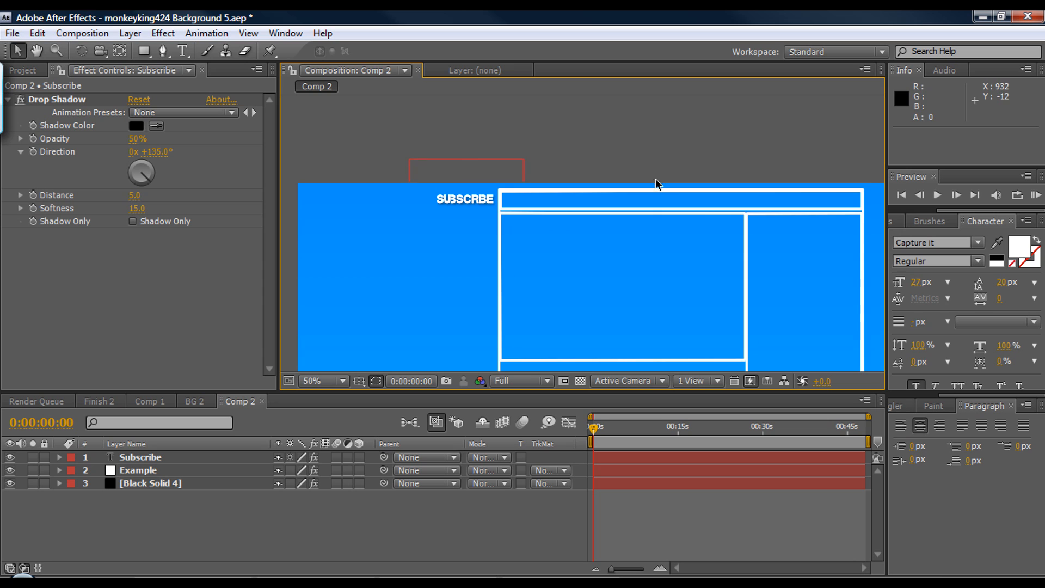
scroll(679, 227, up, 2)
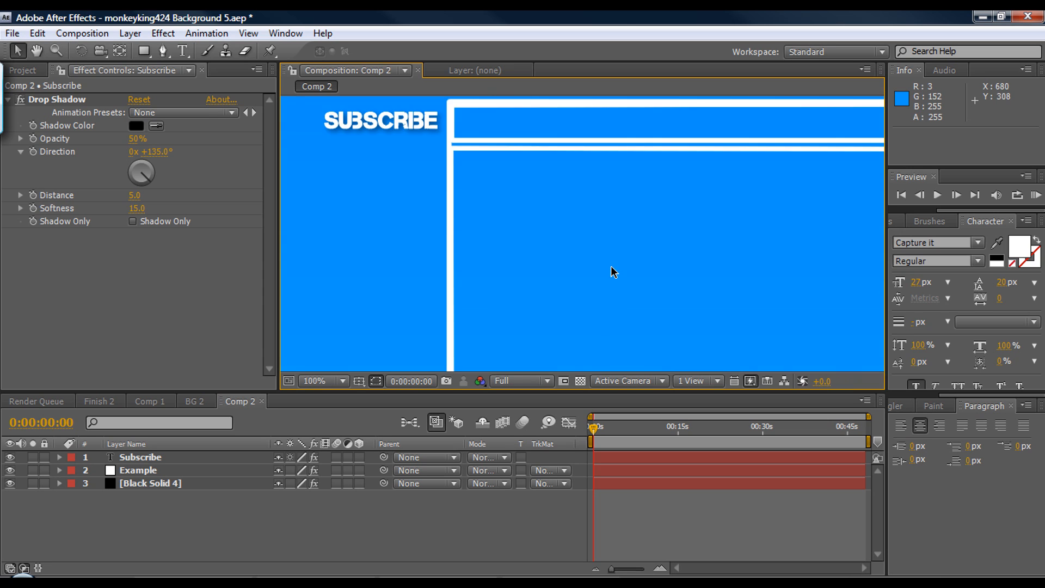
scroll(613, 271, down, 4)
scroll(659, 192, down, 1)
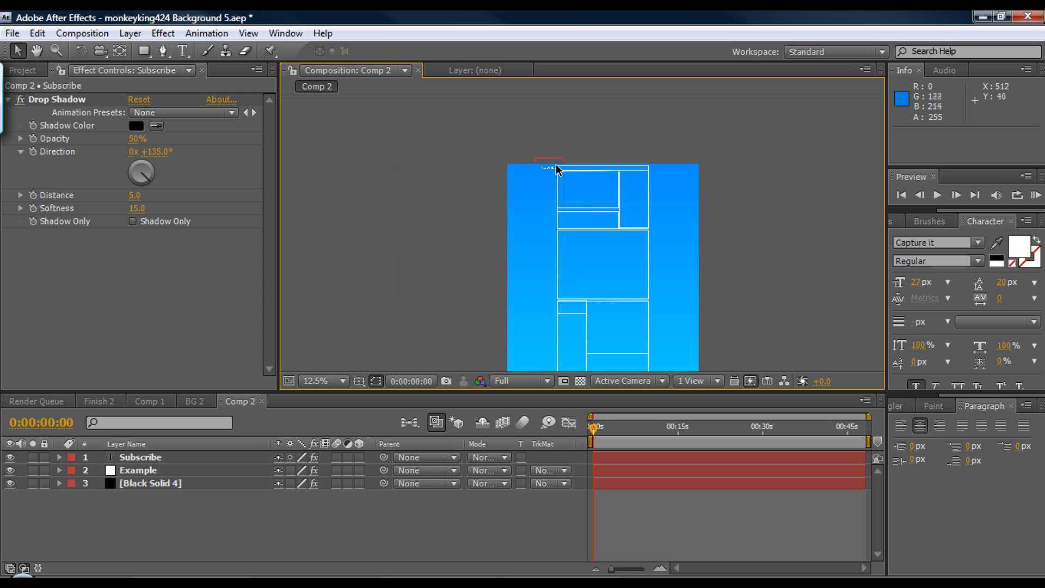
drag(638, 280, 642, 222)
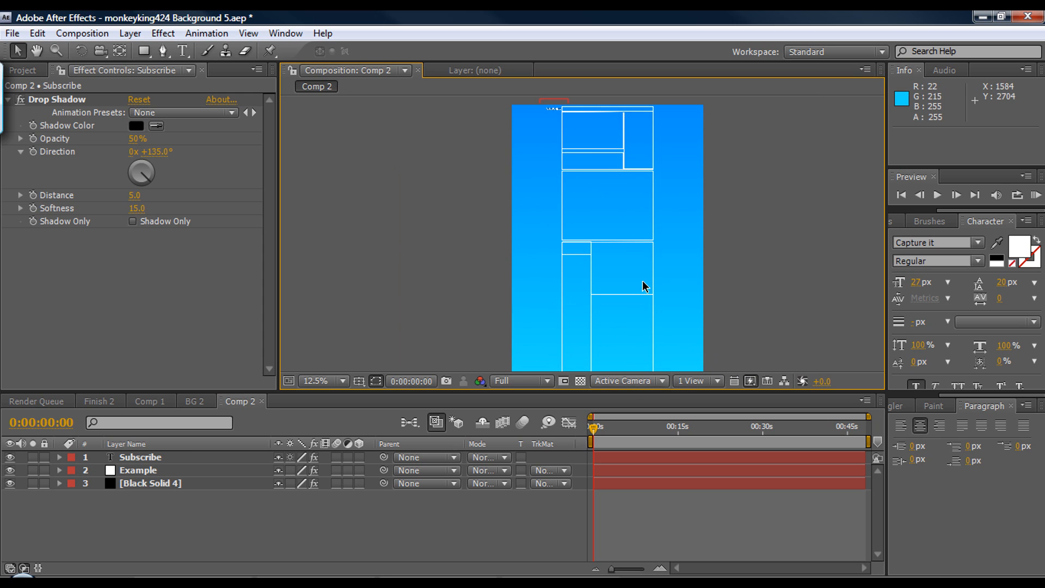
scroll(634, 264, up, 4)
drag(627, 270, 592, 308)
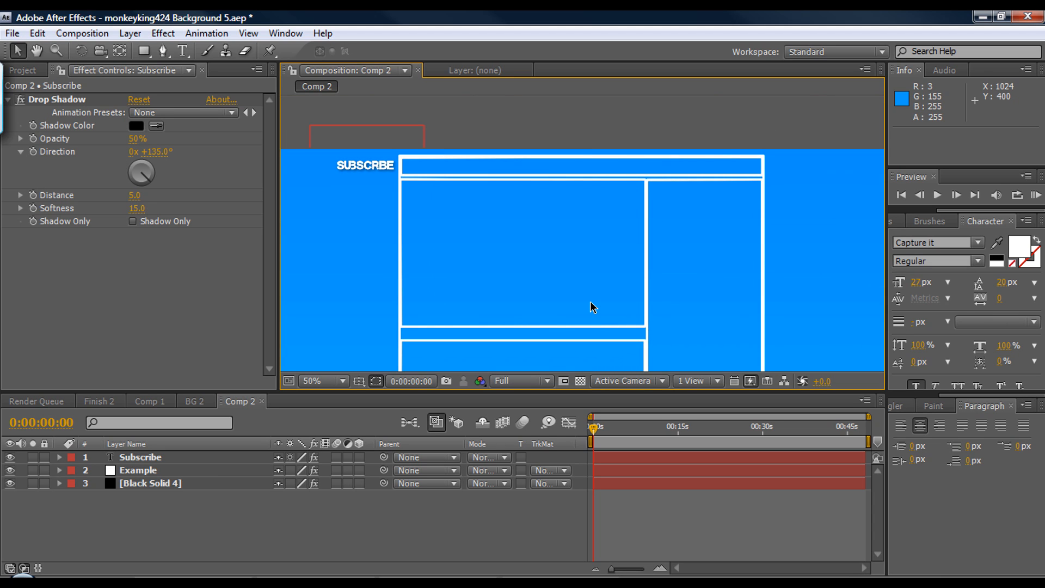
scroll(590, 302, up, 1)
drag(485, 252, 828, 292)
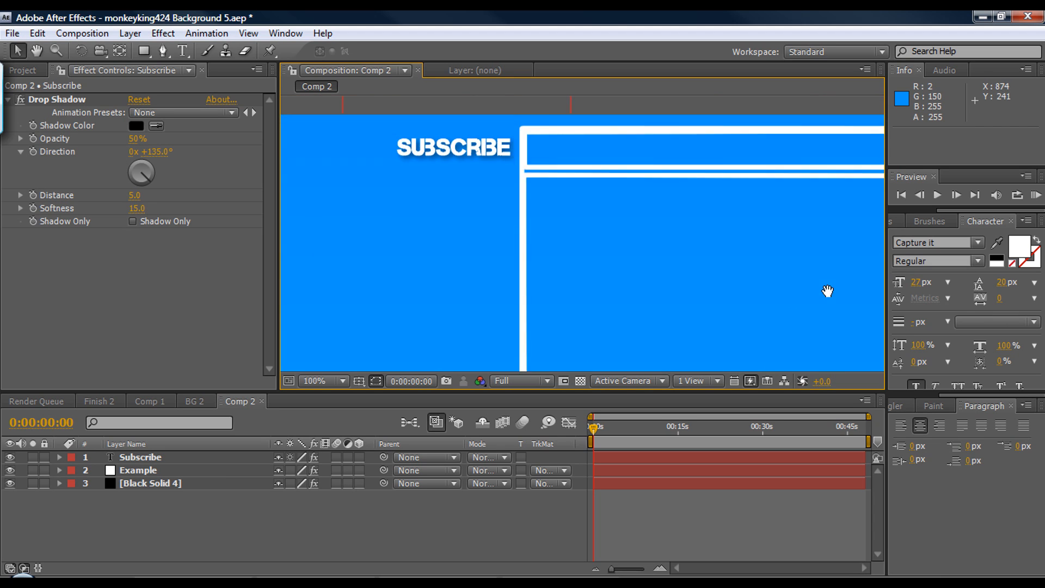
Examine the Subscribe text and the channel layout outlines from the header down to the lower boxes
drag(573, 240, 574, 230)
scroll(541, 233, down, 1)
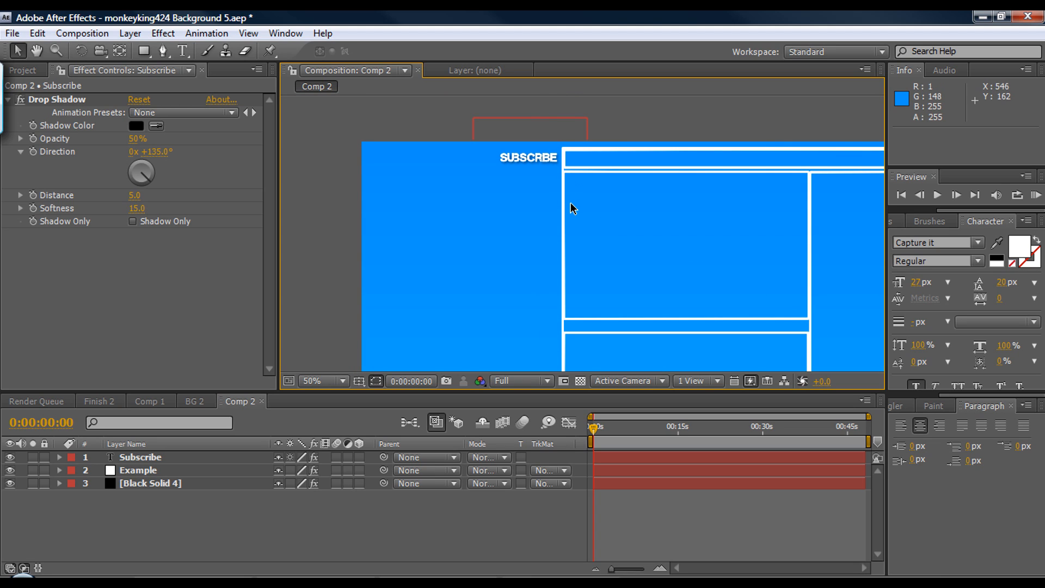
drag(518, 182, 521, 184)
scroll(521, 185, up, 1)
scroll(520, 185, down, 1)
drag(632, 210, 504, 172)
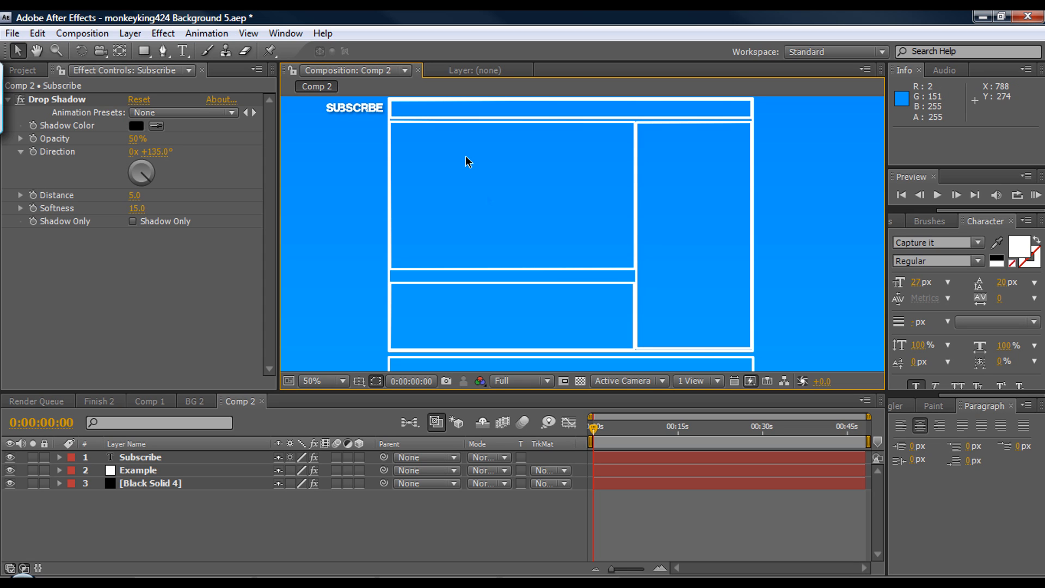
scroll(588, 288, down, 4)
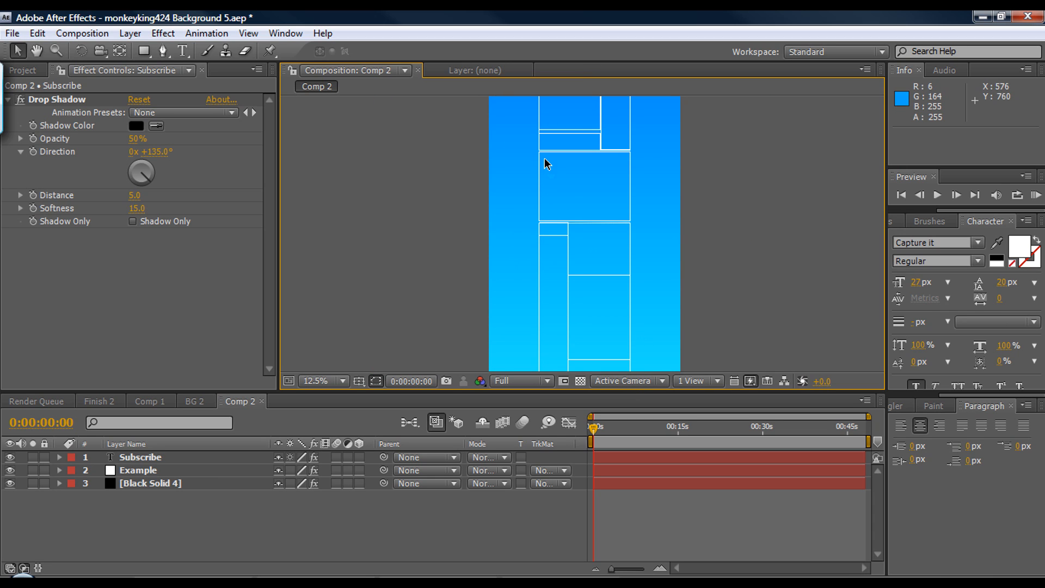
scroll(546, 161, up, 4)
drag(548, 279, 494, 162)
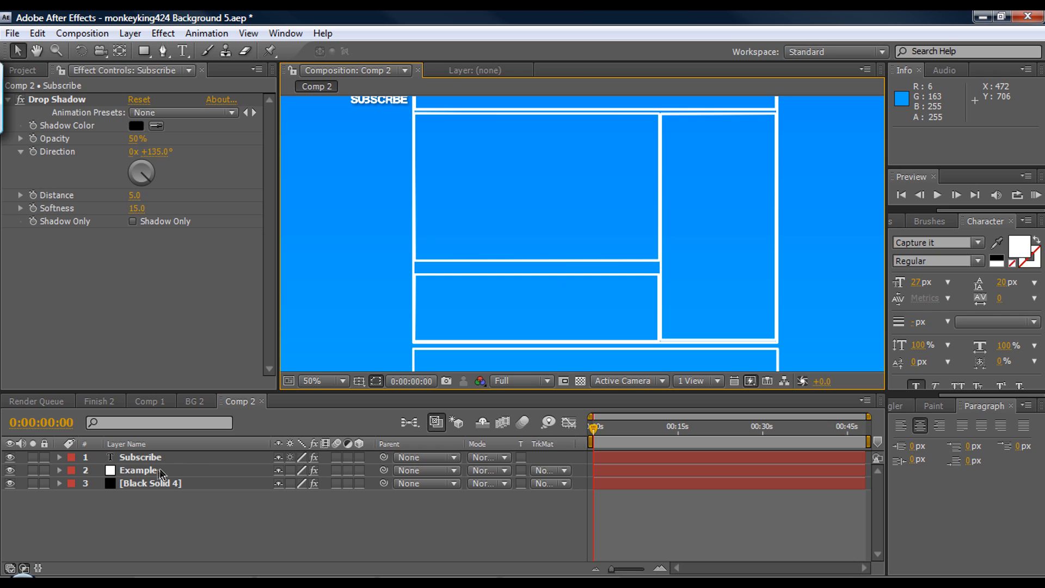
Pre-compose the Example layer as Example Comp 1, moving all attributes into the new composition
click(144, 476)
scroll(512, 297, up, 2)
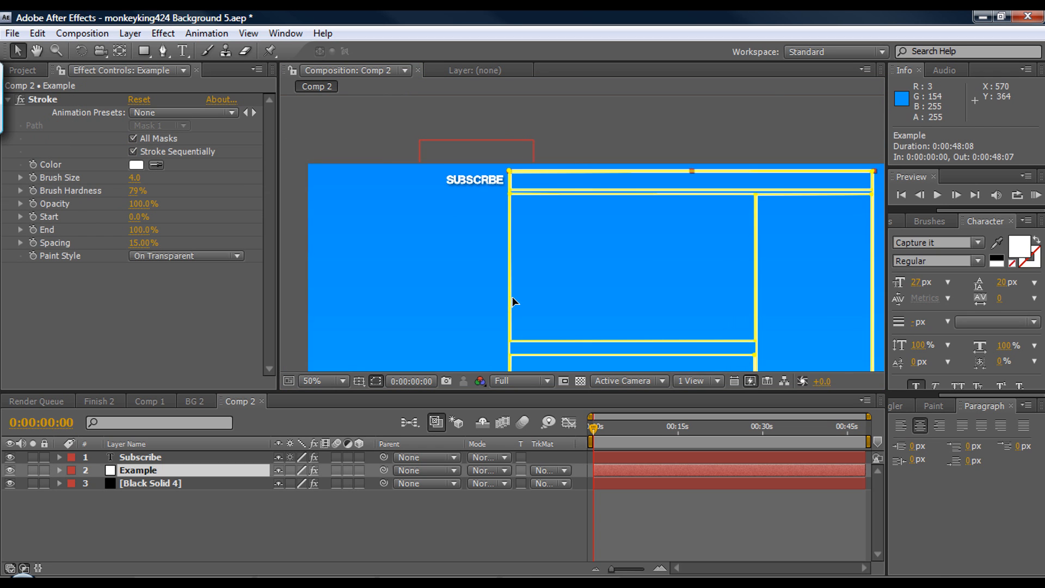
scroll(514, 301, down, 2)
click(130, 33)
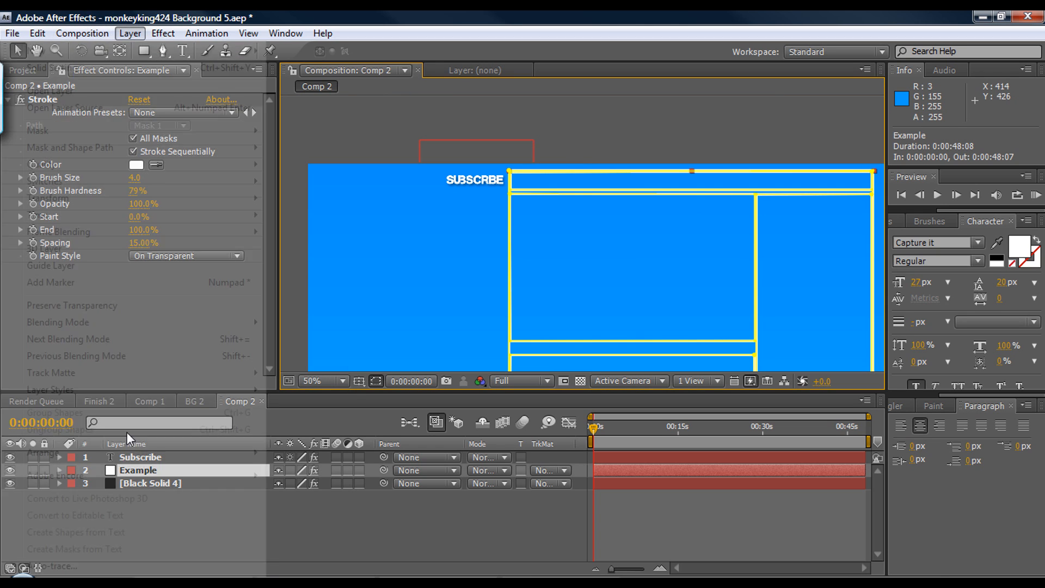
click(116, 573)
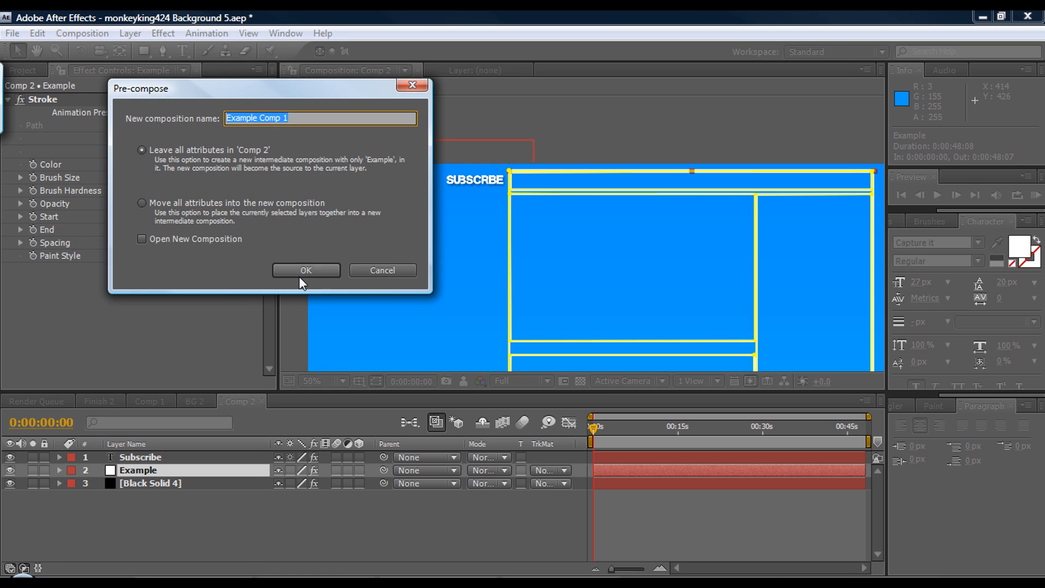
click(185, 201)
click(302, 271)
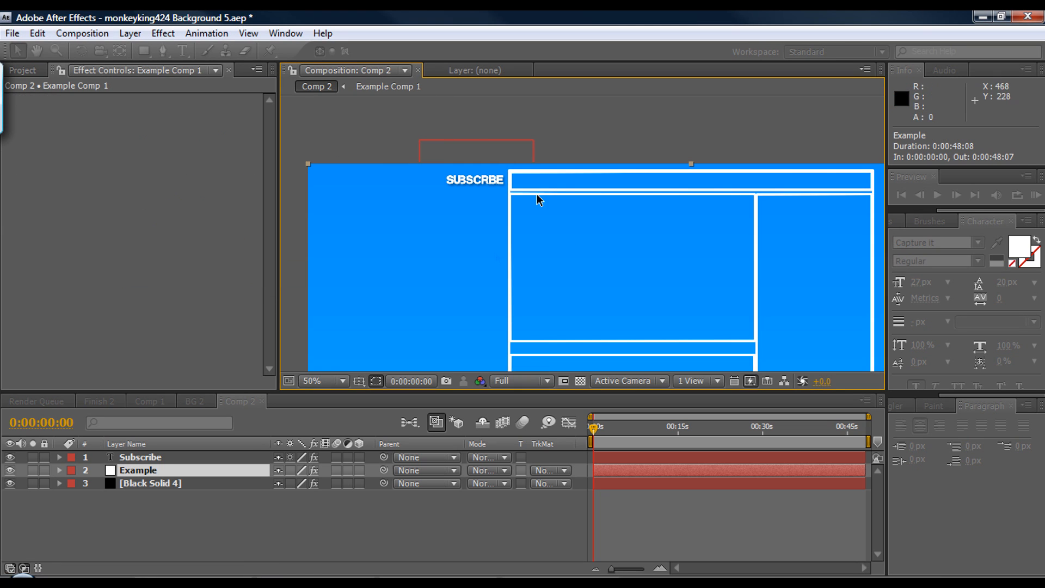
Start a Pen tool mask on Example Comp 1 with vertices at the upper-left and lower-left corners of the main video area
scroll(708, 272, down, 1)
scroll(613, 320, up, 4)
drag(460, 199, 500, 213)
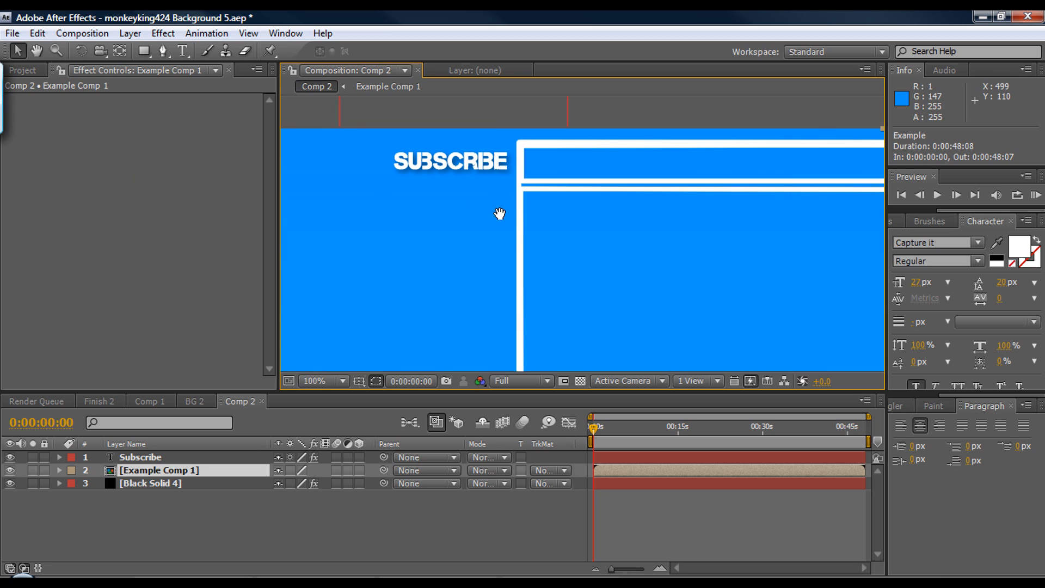
scroll(625, 287, down, 4)
scroll(626, 287, up, 6)
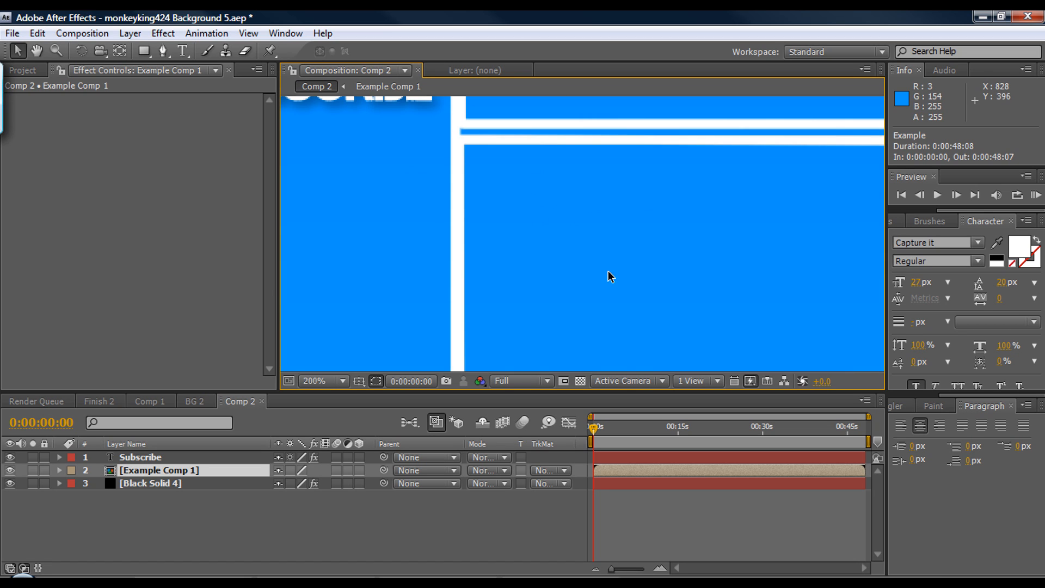
click(162, 52)
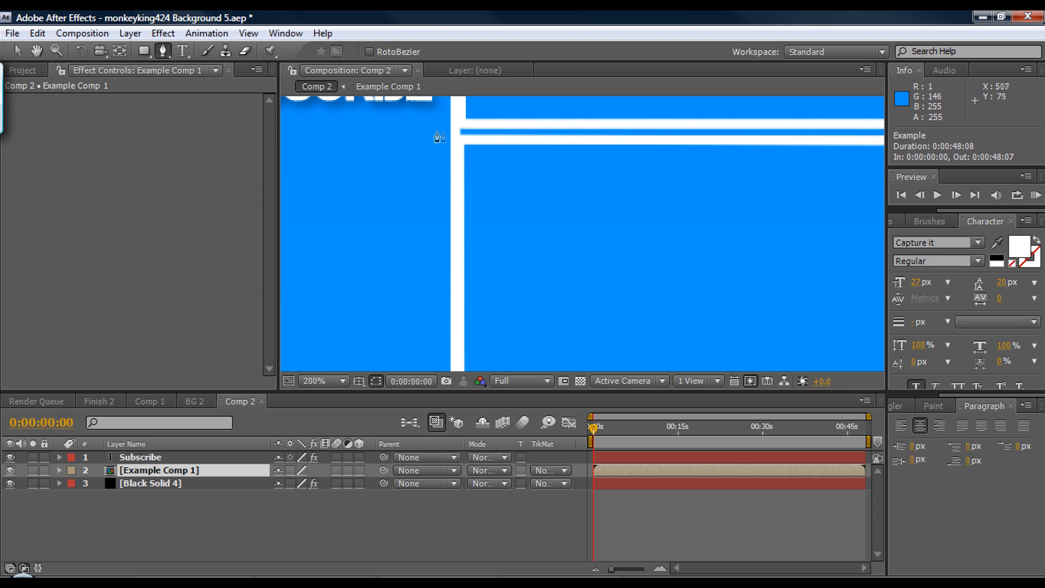
click(464, 137)
scroll(485, 200, down, 4)
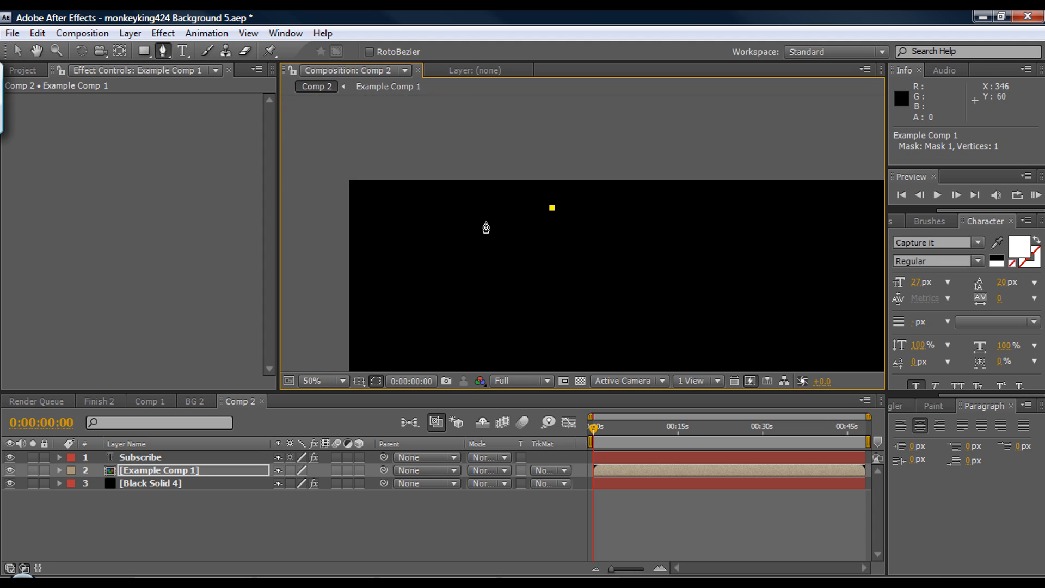
drag(540, 261, 522, 142)
scroll(519, 150, up, 2)
scroll(522, 250, down, 1)
drag(521, 250, 454, 127)
drag(512, 229, 487, 143)
click(468, 279)
Add mask vertices at the lower-right and upper-right corners of the main video area's outline
scroll(759, 275, down, 1)
drag(827, 271, 375, 249)
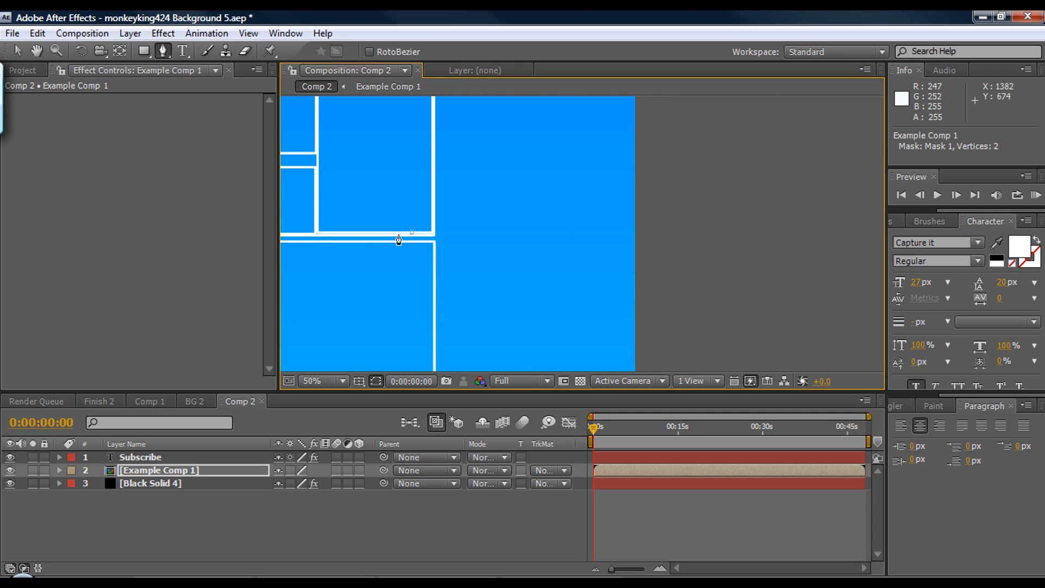
click(432, 232)
drag(414, 164, 506, 354)
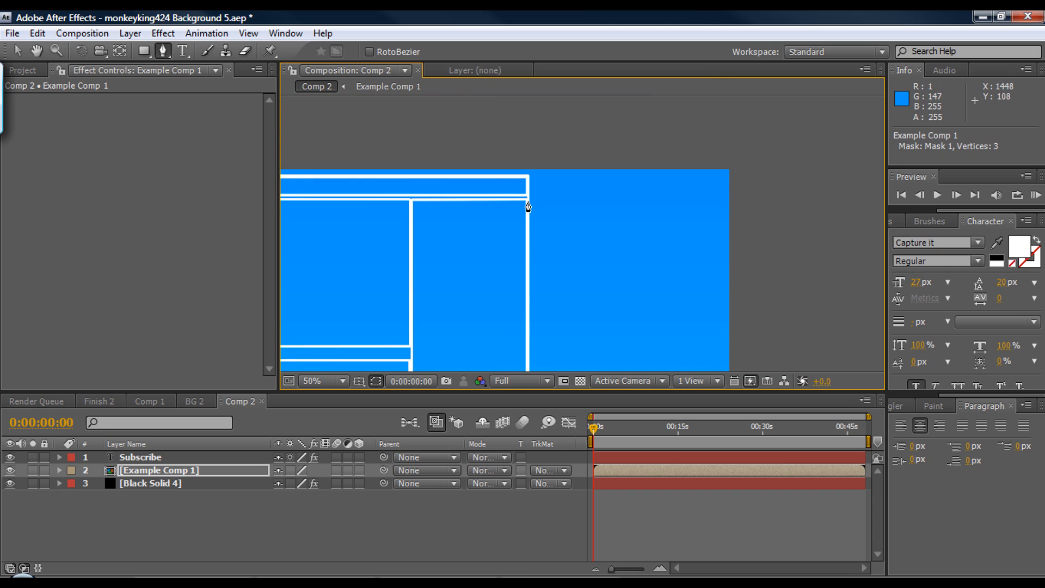
click(526, 201)
drag(476, 220, 660, 242)
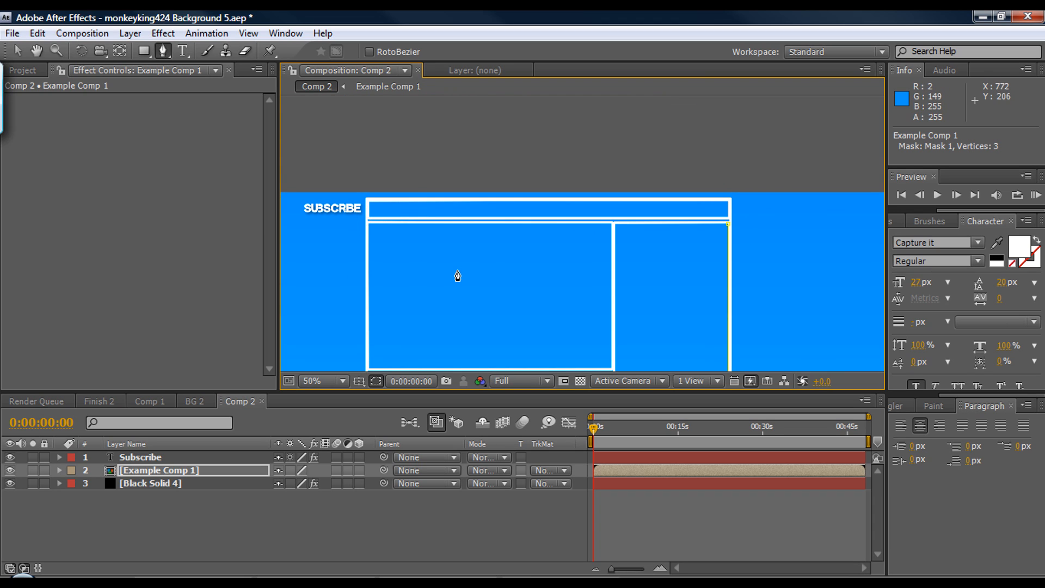
Undo the vertex deletion and close the mask path at its upper-left starting corner
key(ctrl+z)
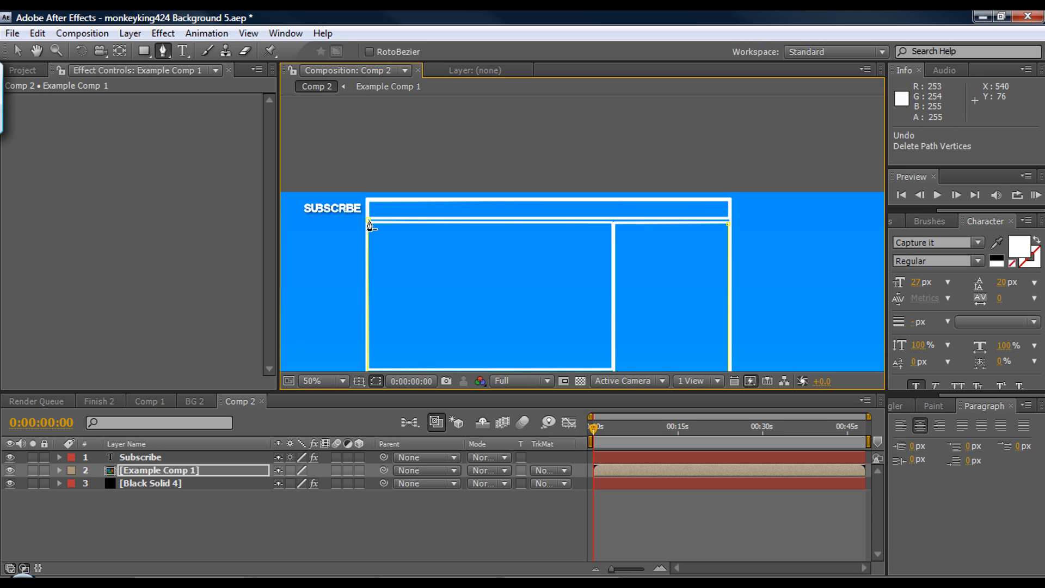
drag(400, 250, 413, 250)
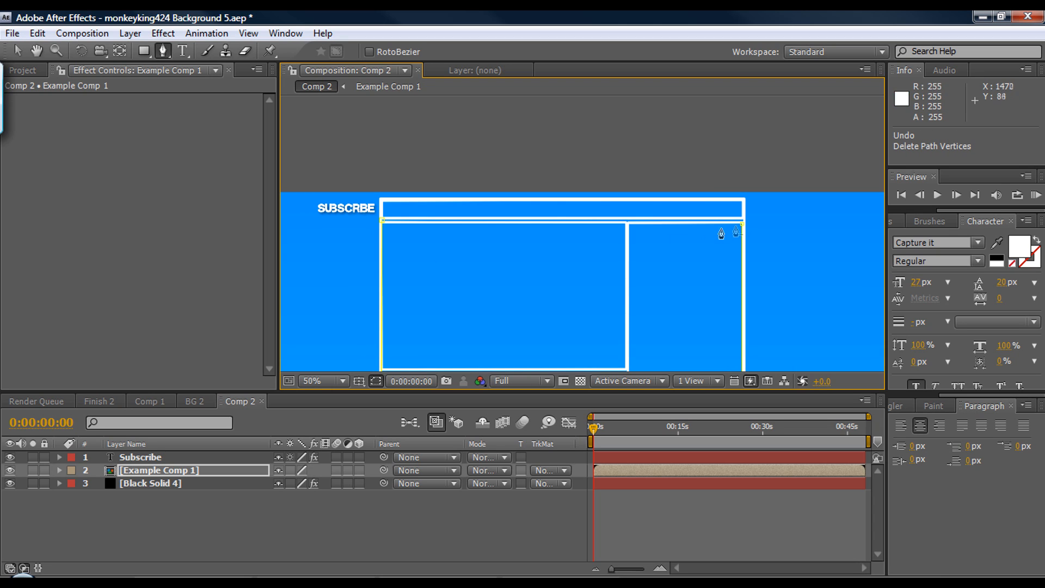
key(v)
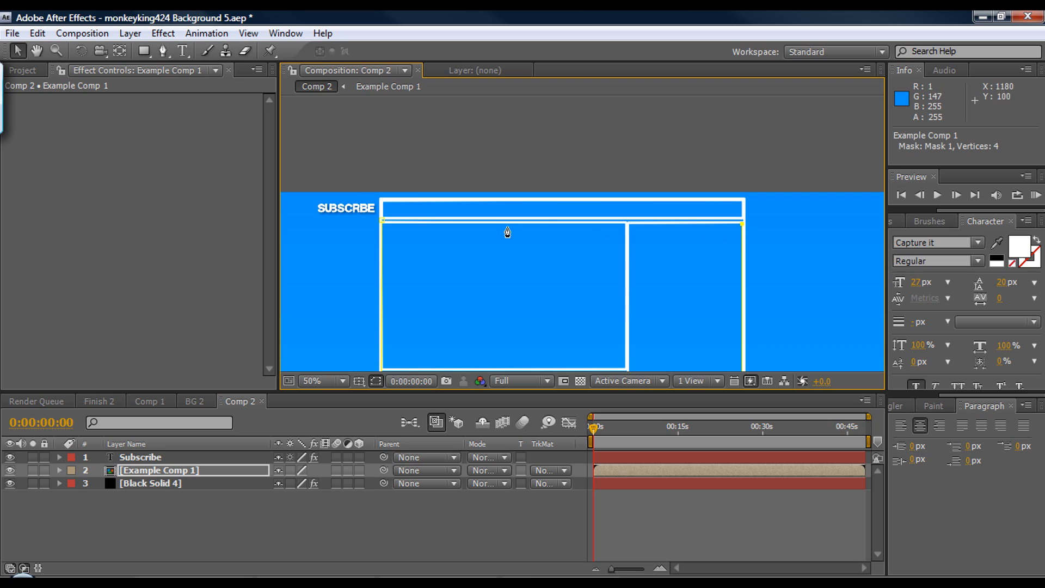
key(g)
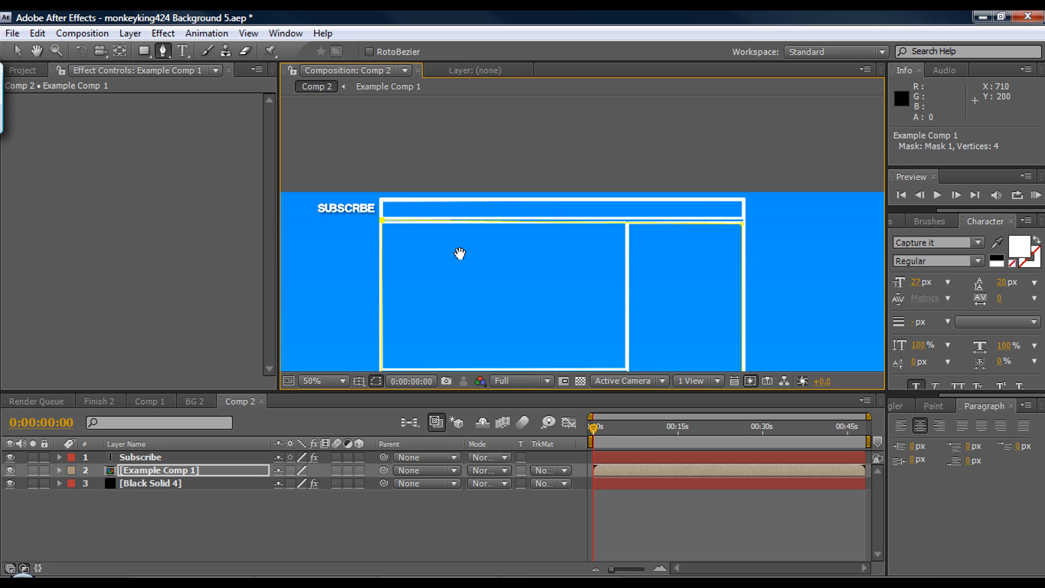
drag(460, 253, 497, 190)
Reveal the mask on Example Comp 1 and set its mode to Subtract
click(204, 470)
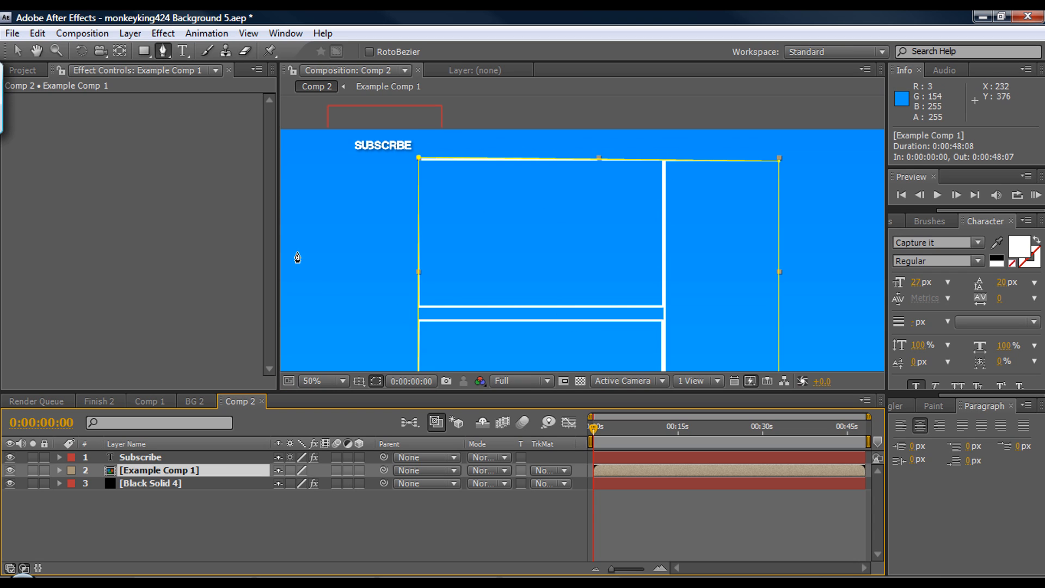
key(m)
click(303, 484)
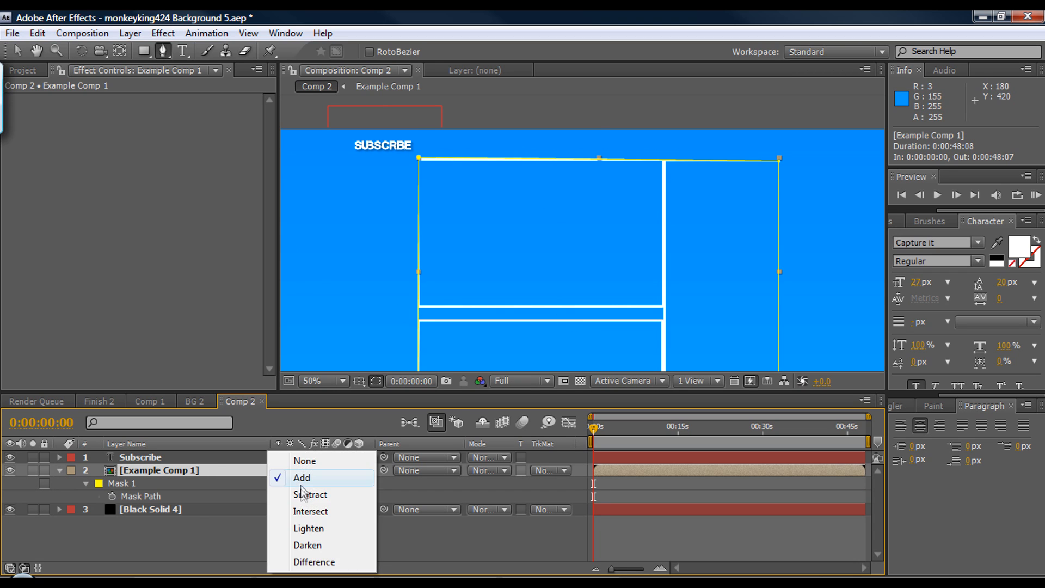
click(304, 493)
Move Mask 1's upper-right vertex slightly up to level the mask's top edge just below the header outline
click(16, 51)
scroll(478, 212, down, 4)
scroll(376, 223, up, 4)
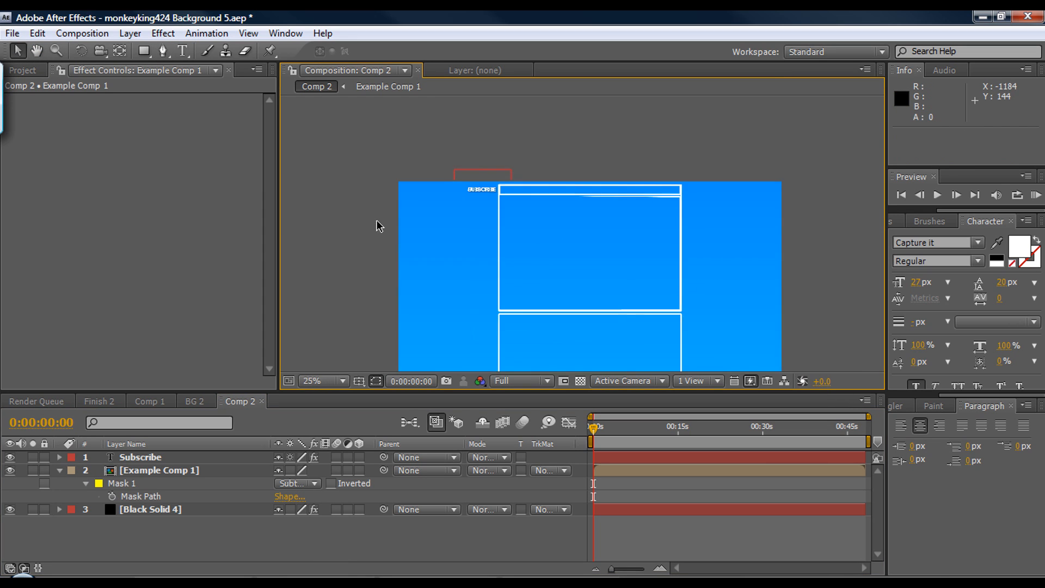
scroll(652, 207, up, 4)
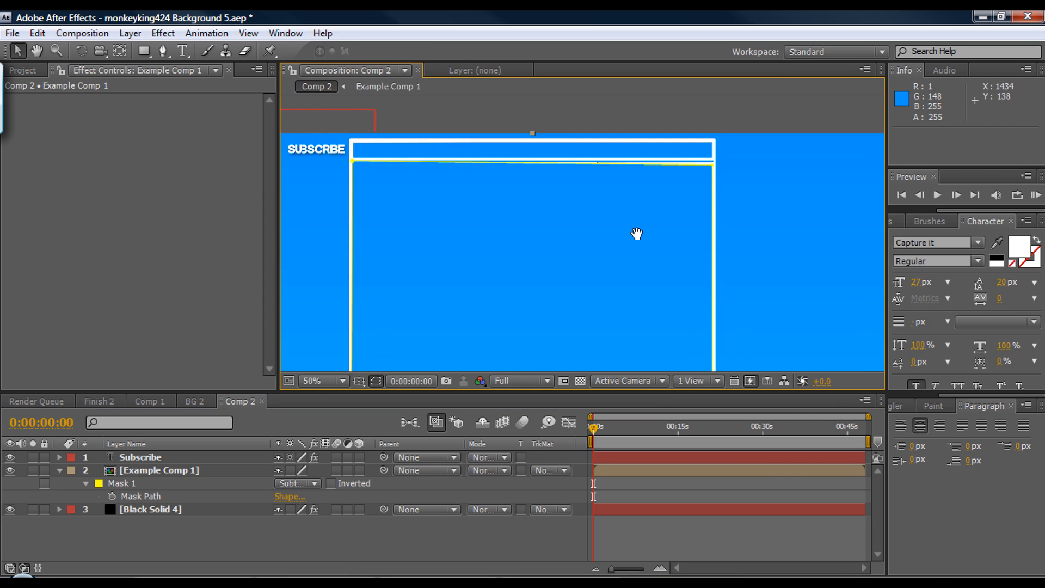
drag(777, 197, 779, 183)
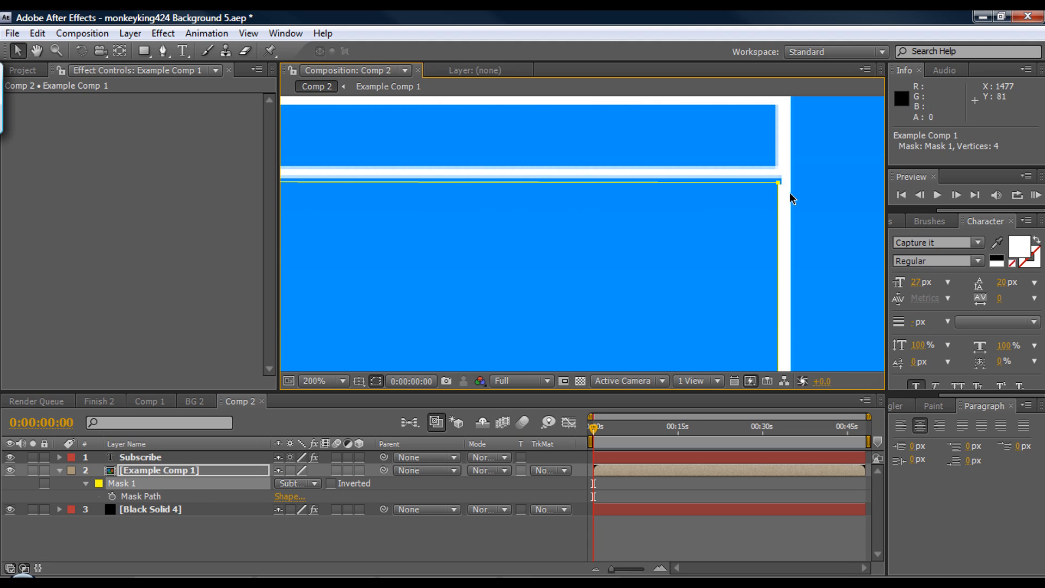
scroll(794, 198, down, 3)
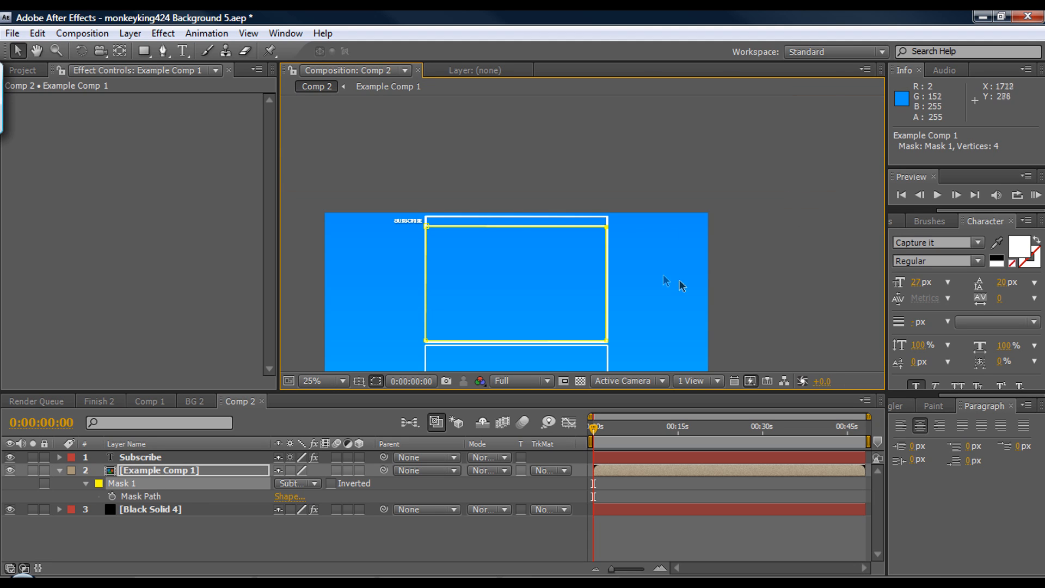
click(793, 285)
drag(662, 273, 701, 244)
scroll(511, 322, up, 3)
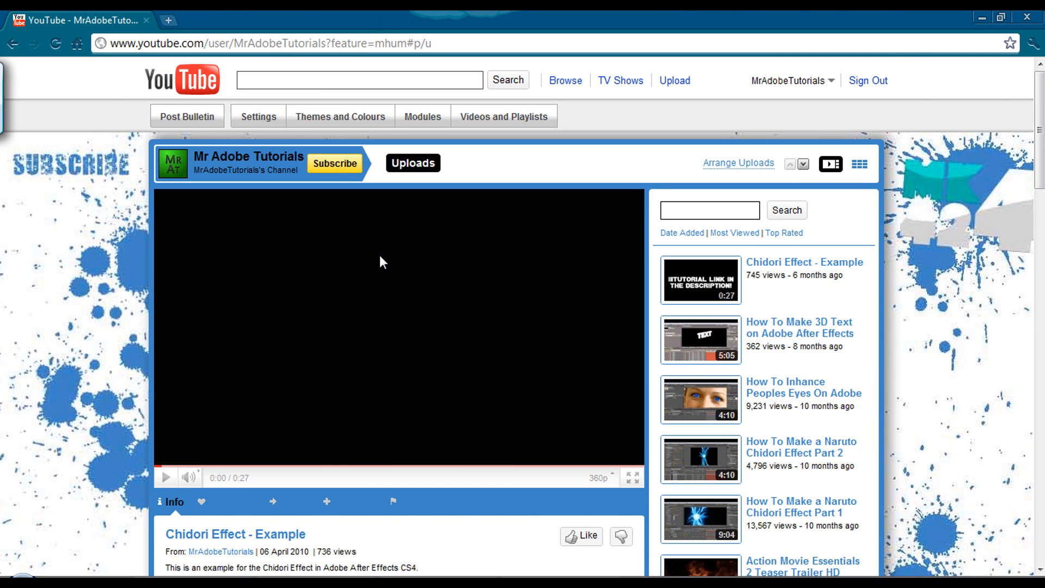
Examine the YouTube channel page in the browser with its uploads in grid view, and return to After Effects
scroll(380, 255, down, 2)
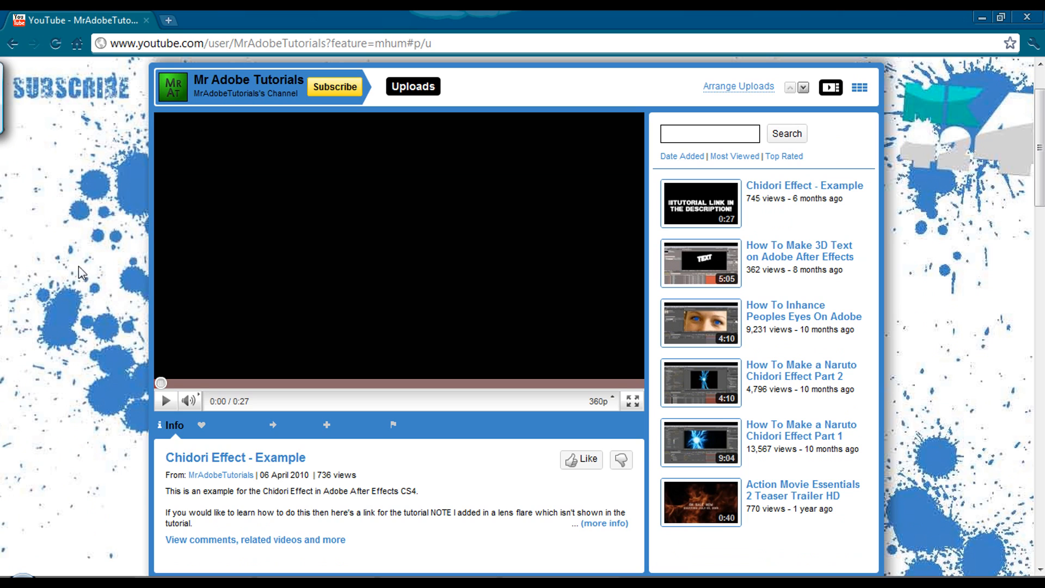
click(859, 90)
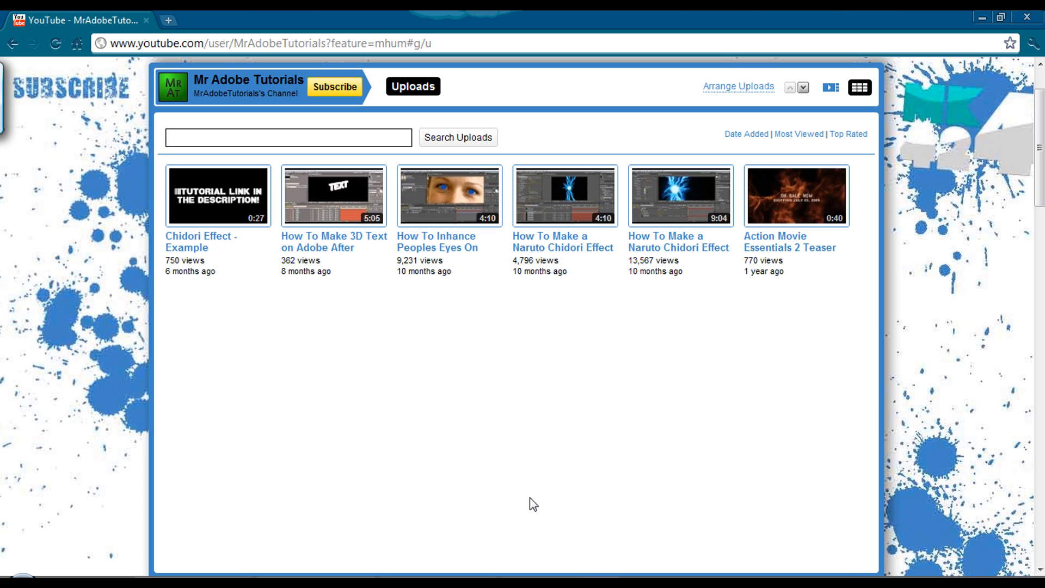
click(438, 584)
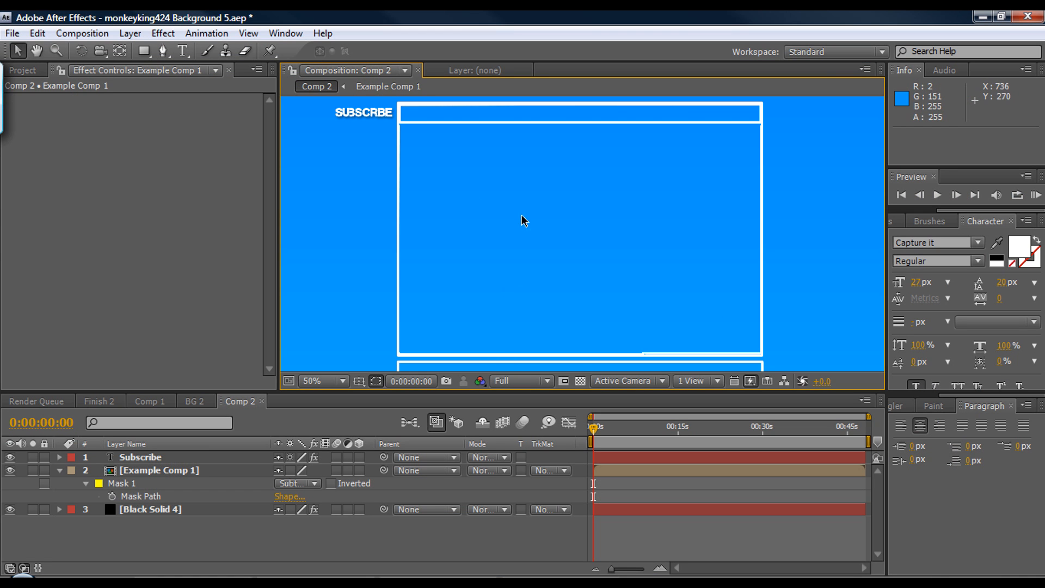
Switch Mask 1's mode to None and back to Subtract to compare the player layout with the grid layout
scroll(640, 335, down, 2)
scroll(641, 335, down, 1)
click(286, 482)
click(299, 439)
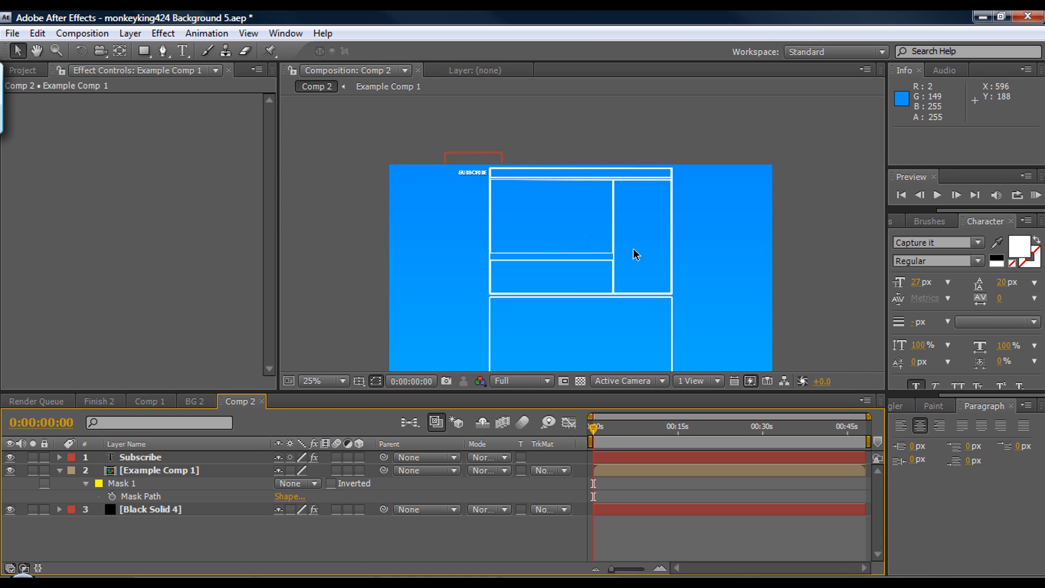
scroll(547, 226, up, 1)
click(315, 484)
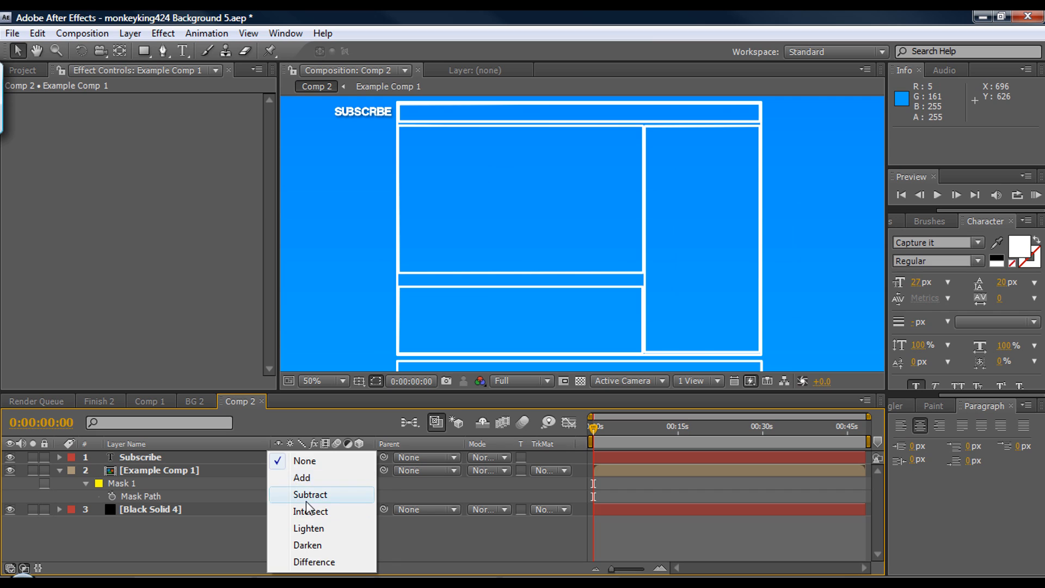
click(308, 494)
drag(419, 209, 523, 268)
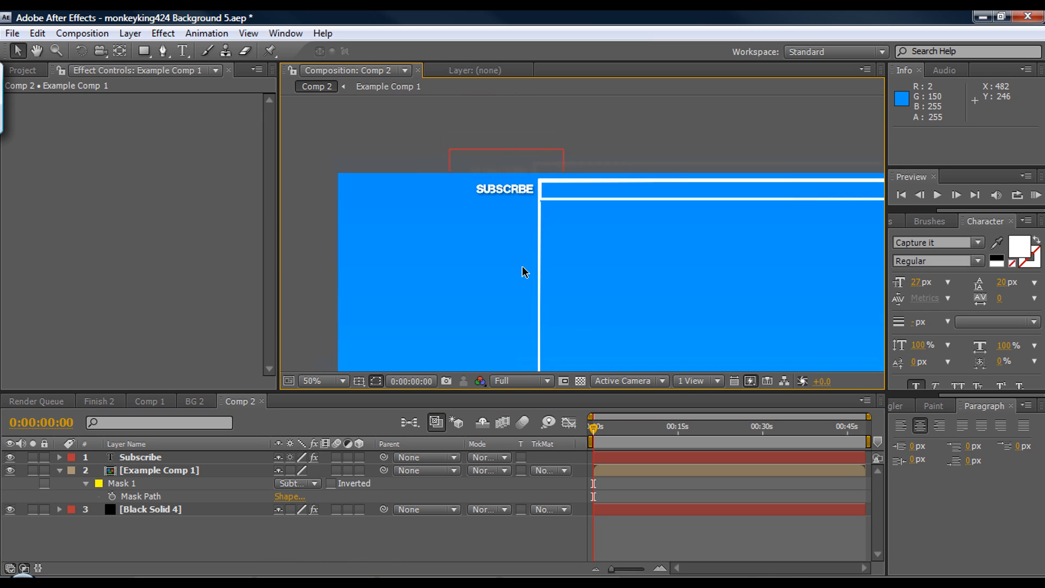
scroll(569, 296, down, 2)
drag(603, 299, 576, 282)
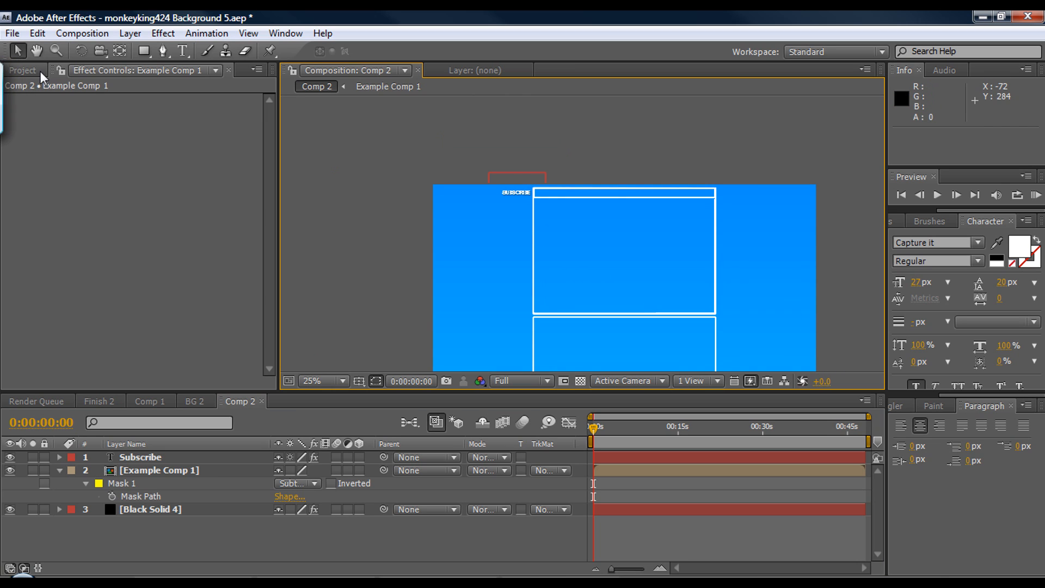
Import the crow_flying_up PNG image into the project
click(21, 69)
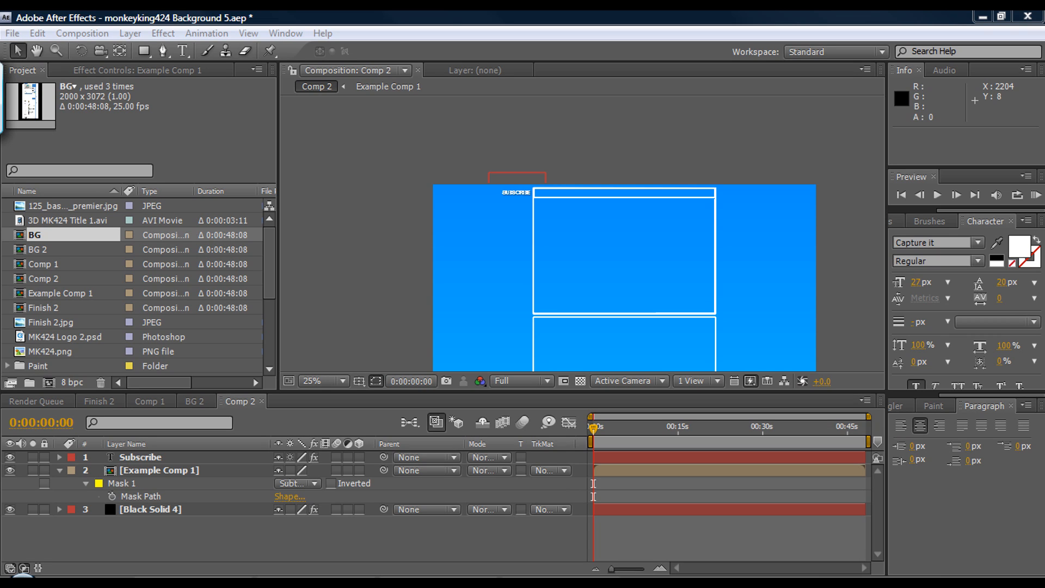
drag(290, 216, 89, 274)
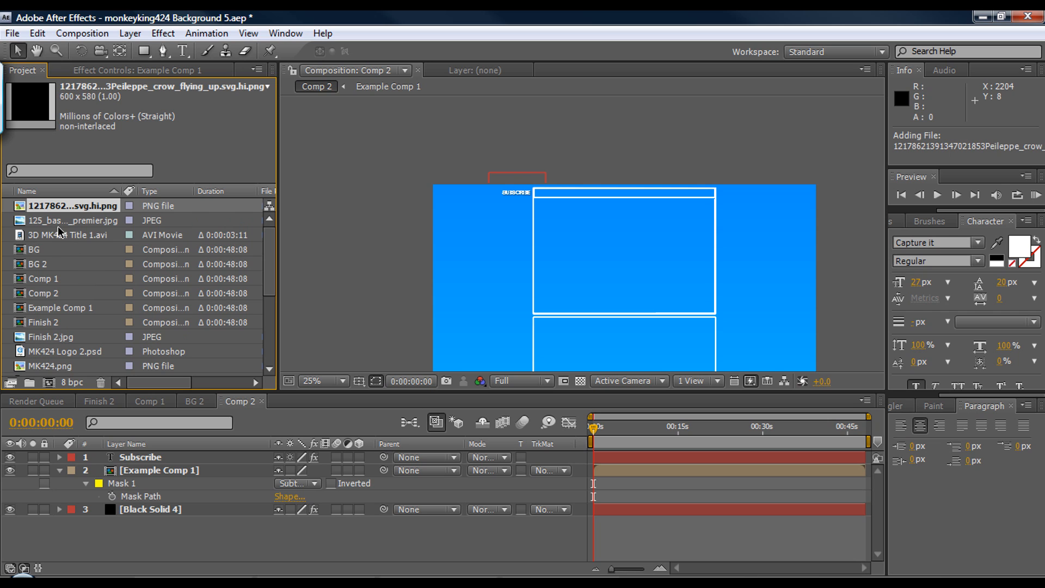
Add the crow_flying_up PNG to Comp 2 as the top layer, over the channel layout outlines
drag(56, 210, 620, 271)
scroll(667, 286, up, 4)
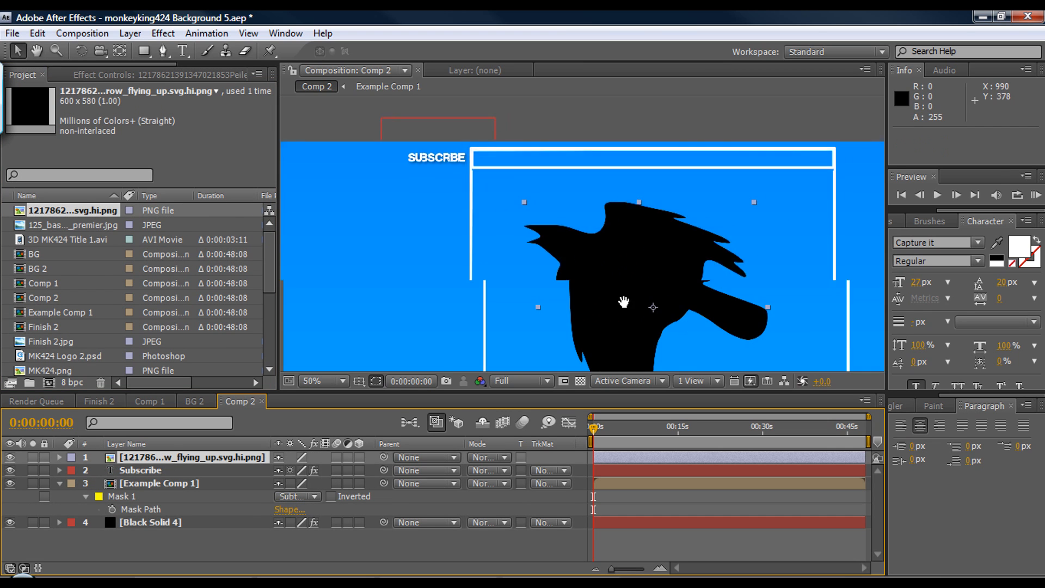
scroll(717, 234, up, 1)
scroll(719, 236, down, 1)
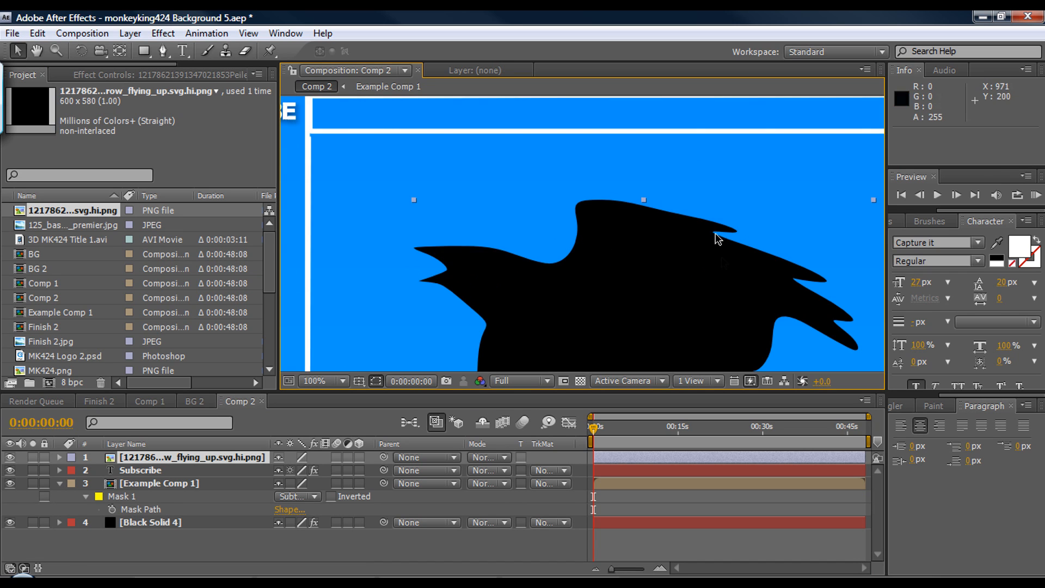
drag(709, 225, 705, 185)
scroll(595, 262, down, 1)
scroll(588, 260, up, 1)
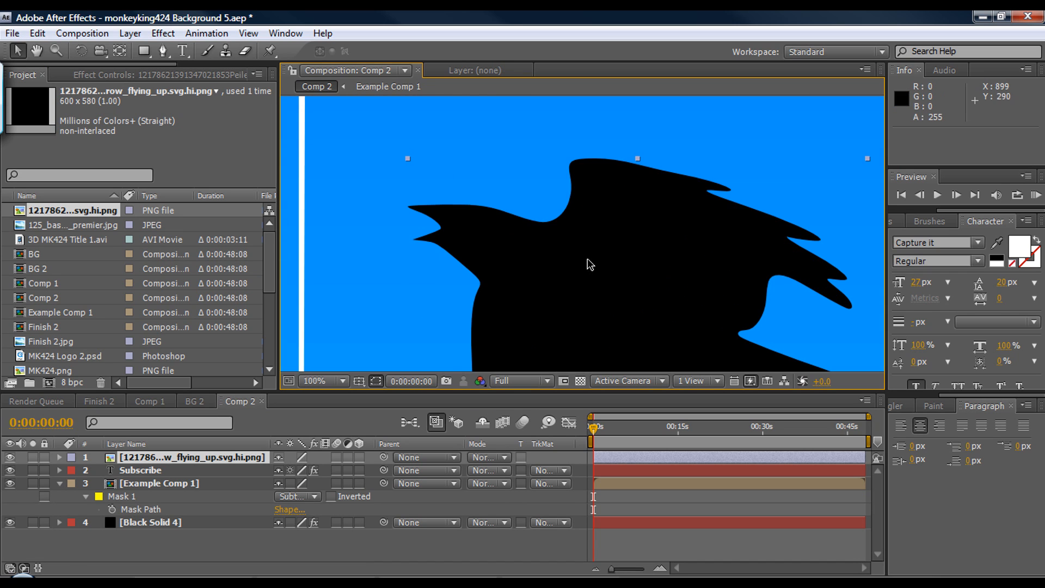
Try the Color Key effect on the crow layer and remove it
click(154, 35)
mouse_move(185, 244)
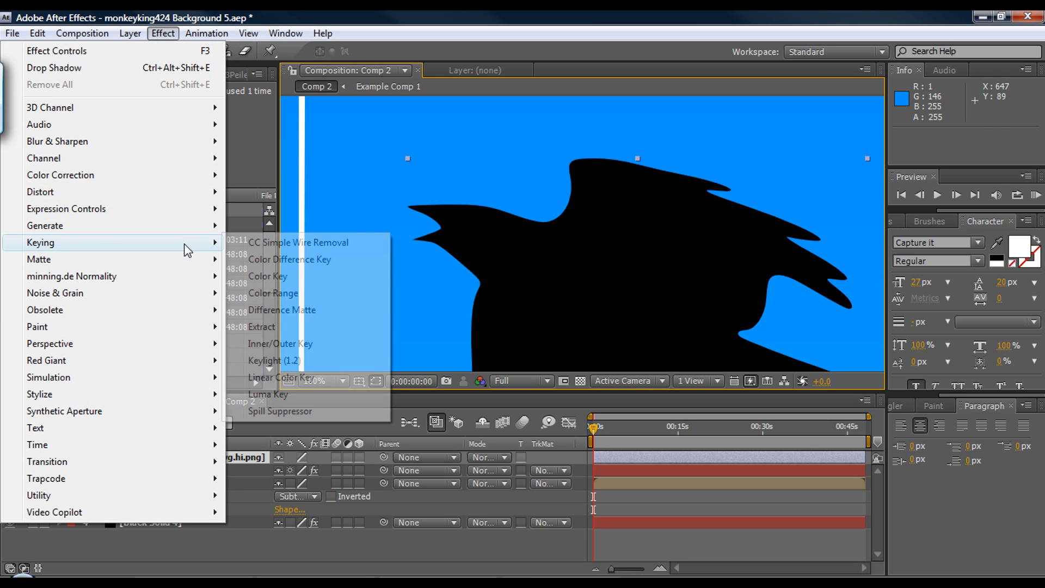
click(272, 276)
click(156, 131)
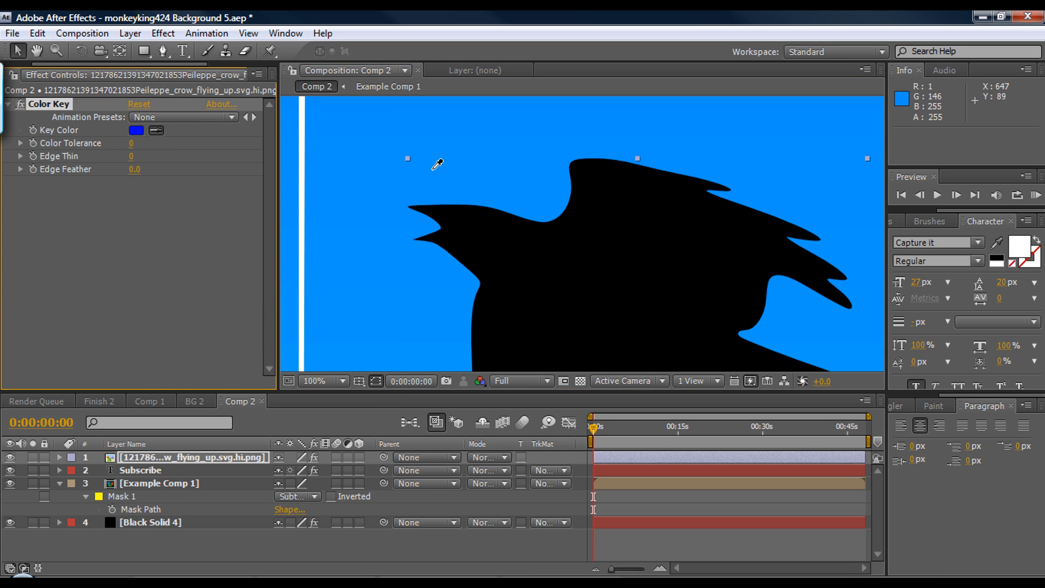
click(139, 130)
key(Delete)
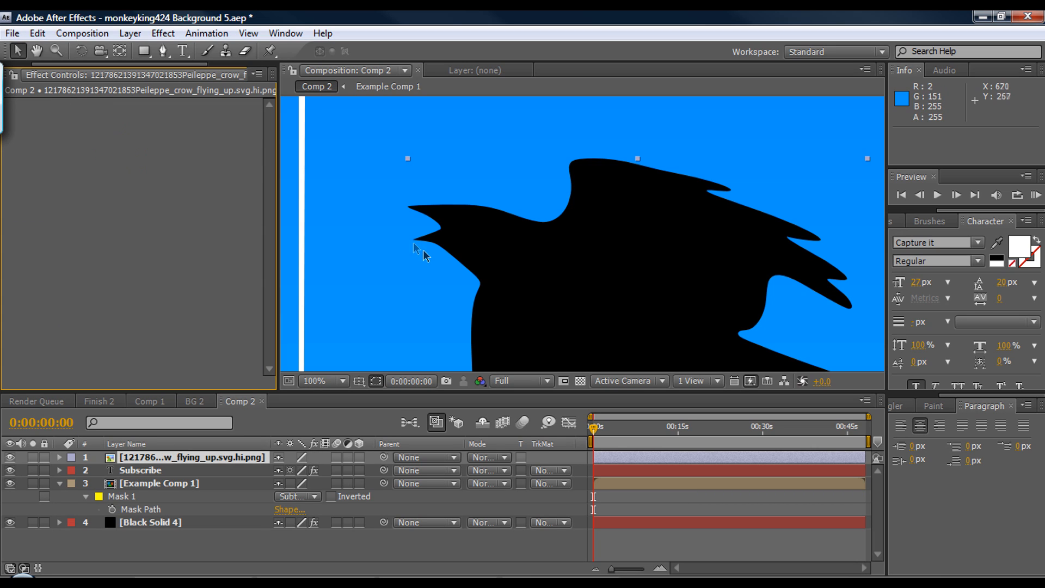
Scale the crow image down to a small icon and place it just below the SUBSCRIBE text, beside the layout outline
key(comma)
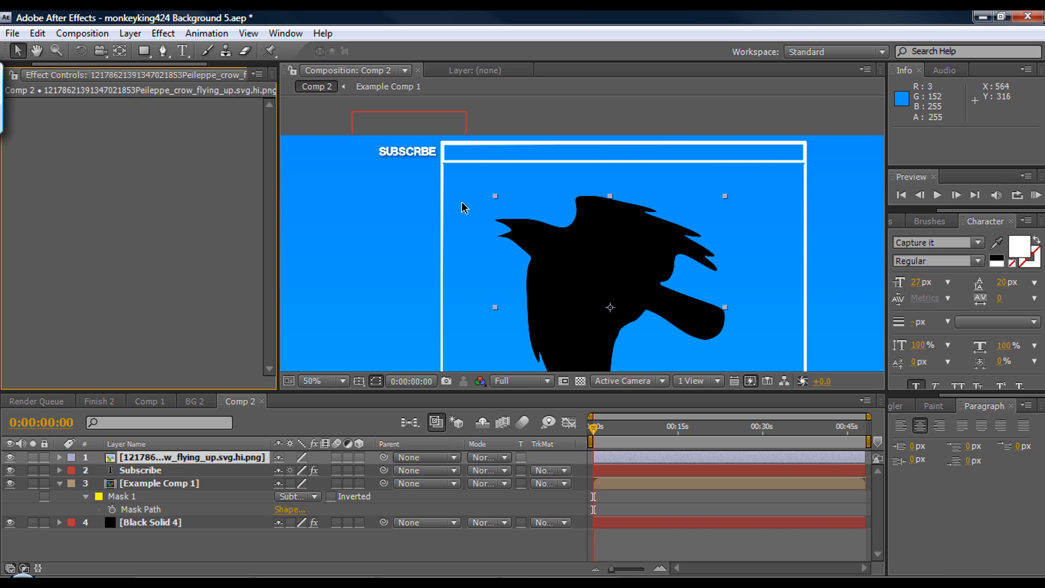
click(140, 485)
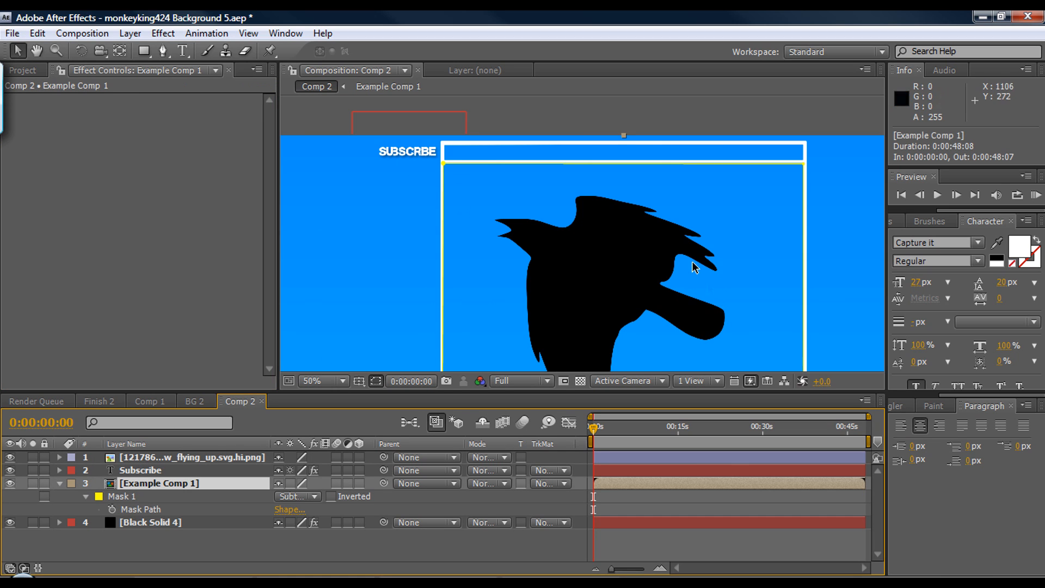
click(161, 460)
key(comma)
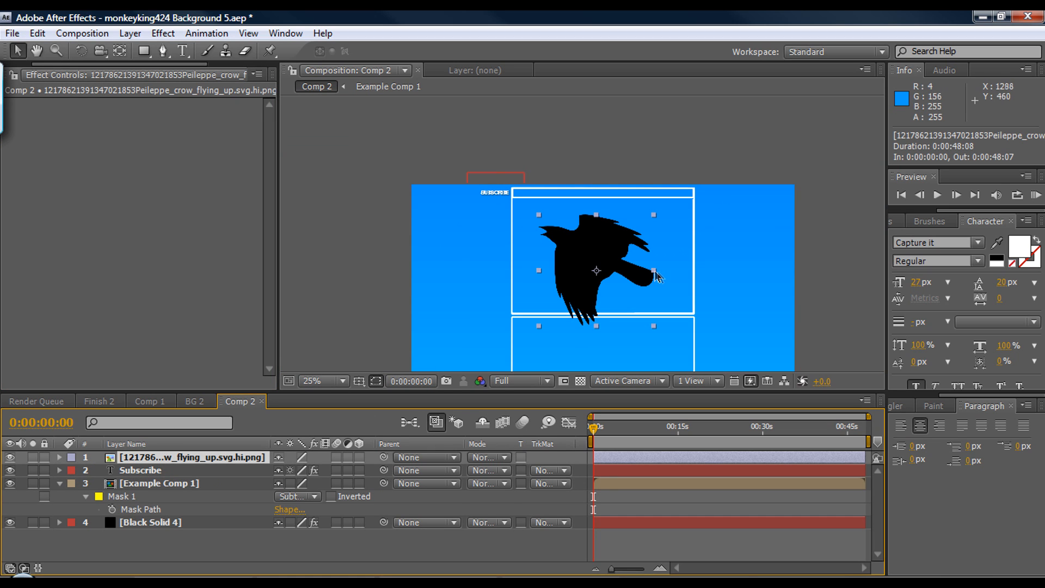
drag(614, 275, 493, 218)
key(comma)
drag(556, 277, 612, 286)
click(467, 262)
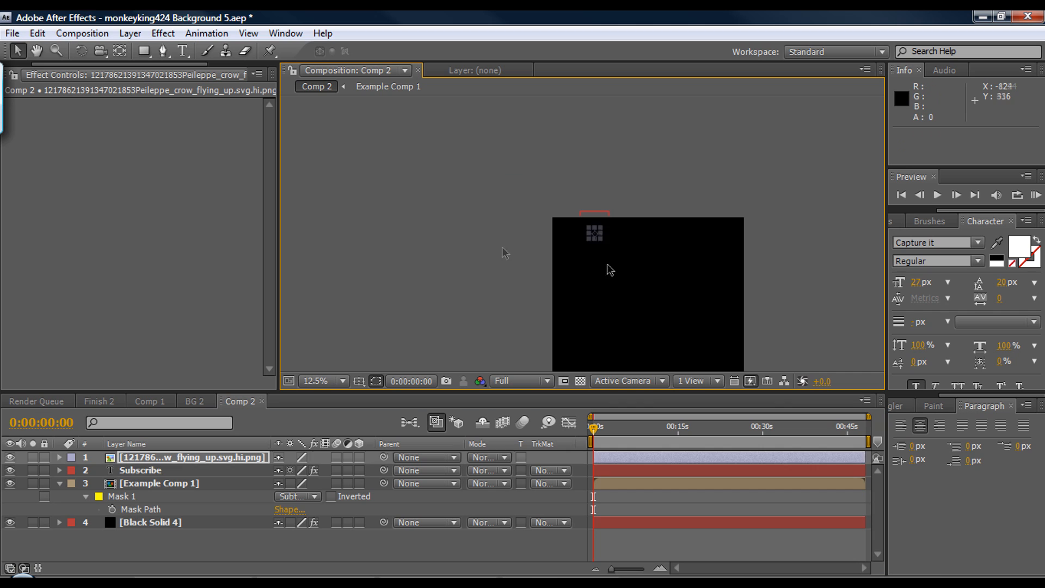
drag(674, 273, 642, 222)
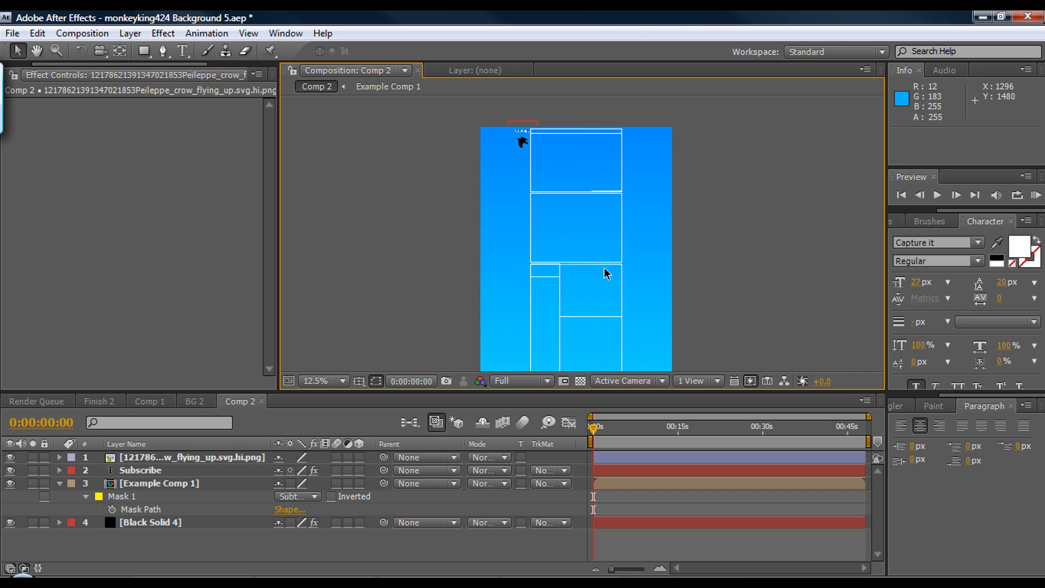
Examine the placement of the crow and the SUBSCRIBE text against the channel layout outlines at different magnifications
key(comma)
scroll(630, 268, up, 2)
drag(607, 306, 545, 413)
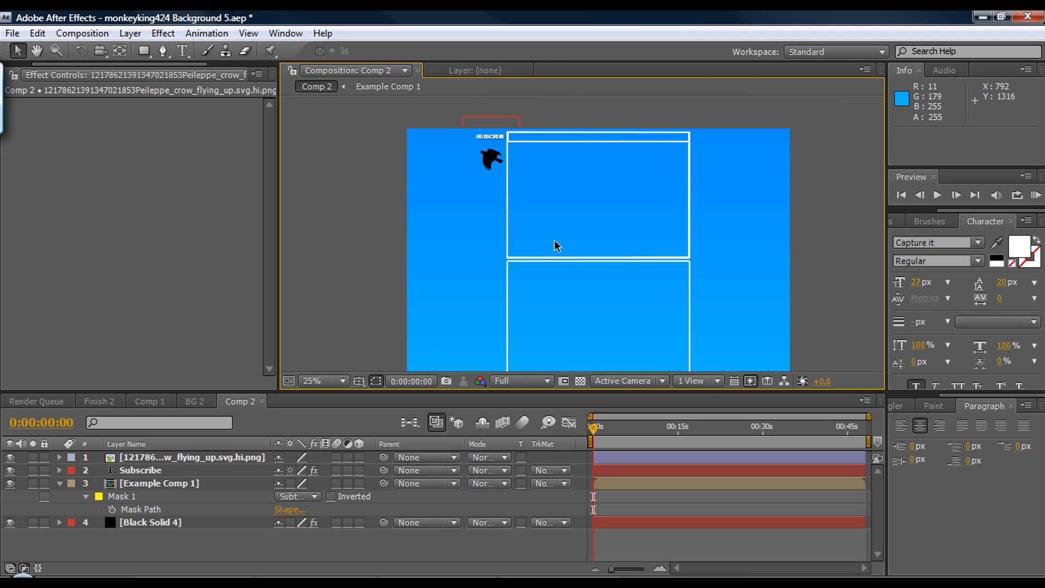
drag(555, 243, 579, 299)
scroll(578, 299, up, 1)
scroll(551, 311, up, 4)
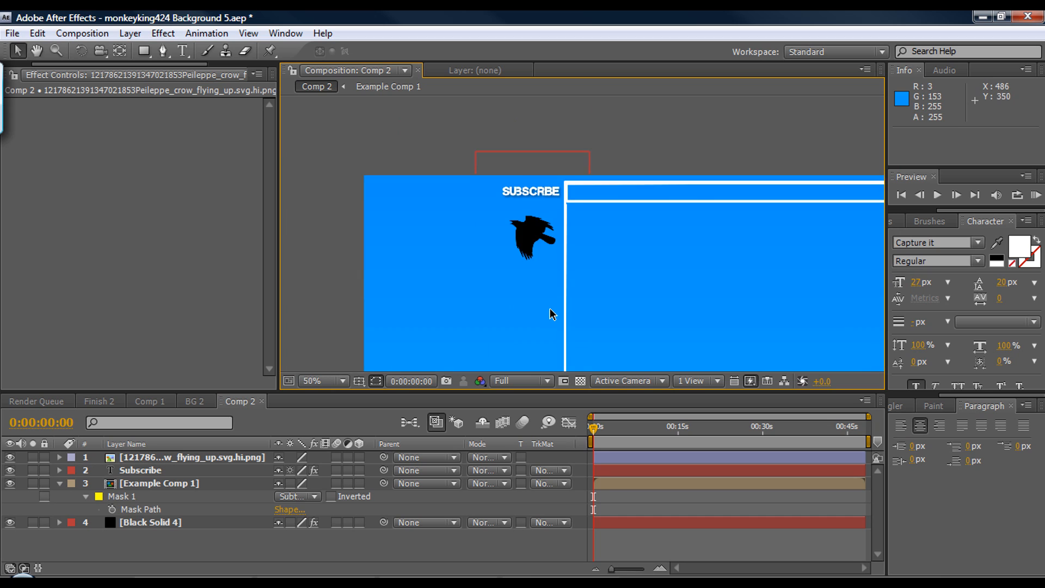
scroll(552, 315, down, 4)
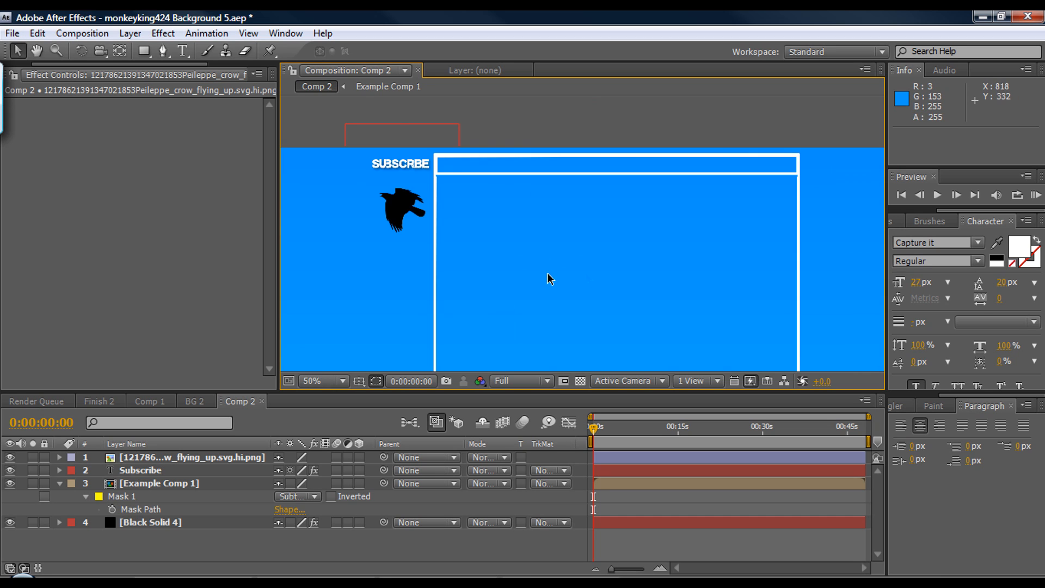
drag(640, 285, 630, 194)
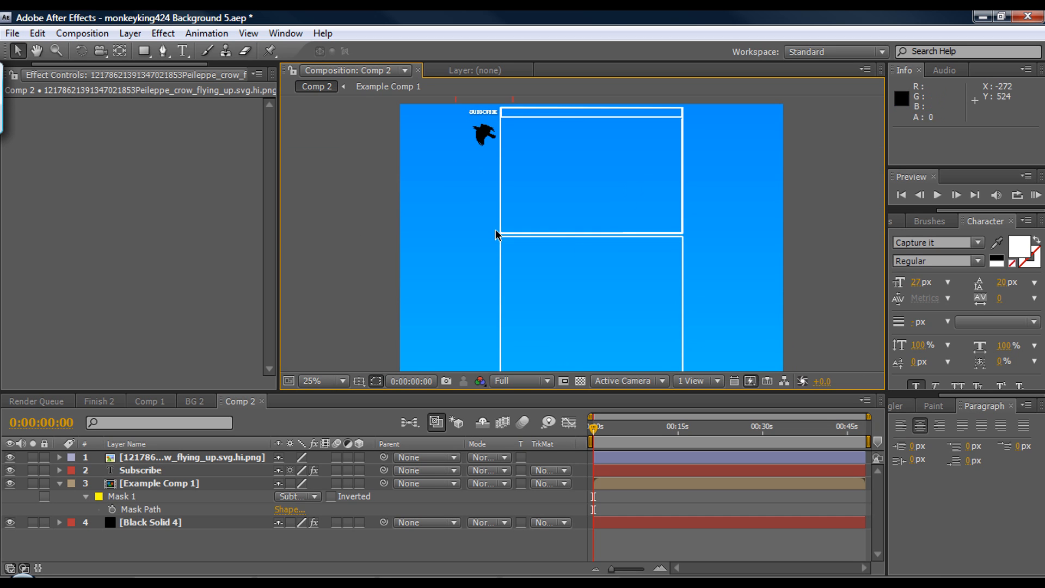
scroll(574, 299, down, 1)
mouse_move(574, 299)
mouse_down()
mouse_move(571, 191)
mouse_move(569, 299)
mouse_up()
scroll(569, 299, up, 1)
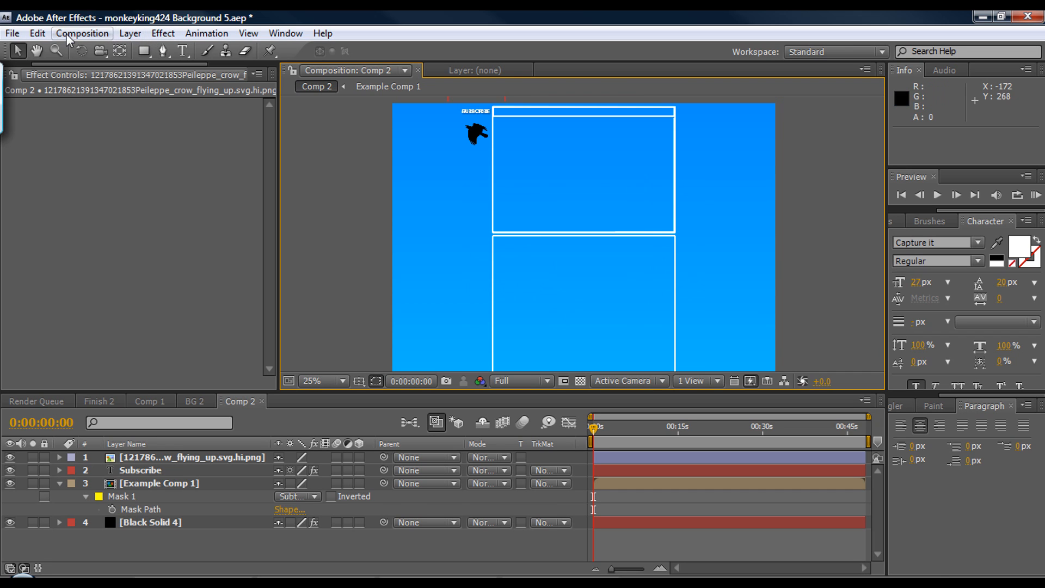
Queue the current frame of Comp 2 for saving as an image file and set its output format to JPEG Sequence
click(103, 34)
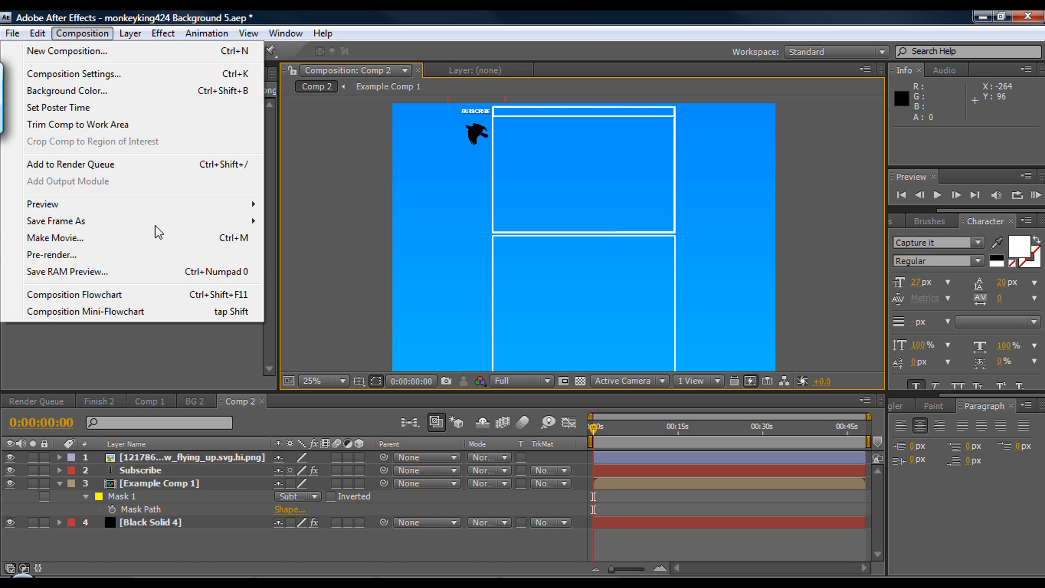
mouse_move(221, 225)
click(321, 221)
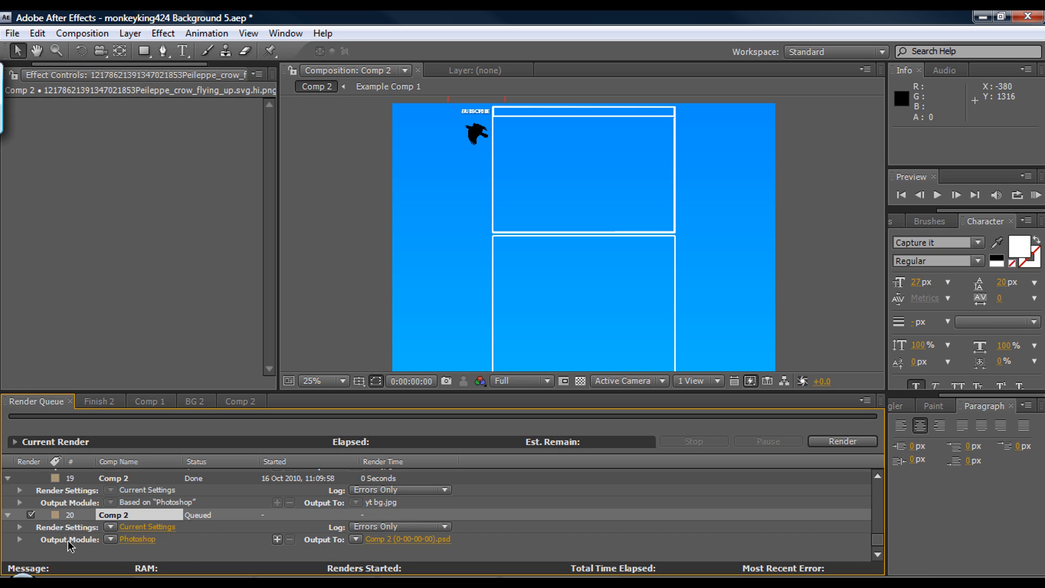
click(141, 540)
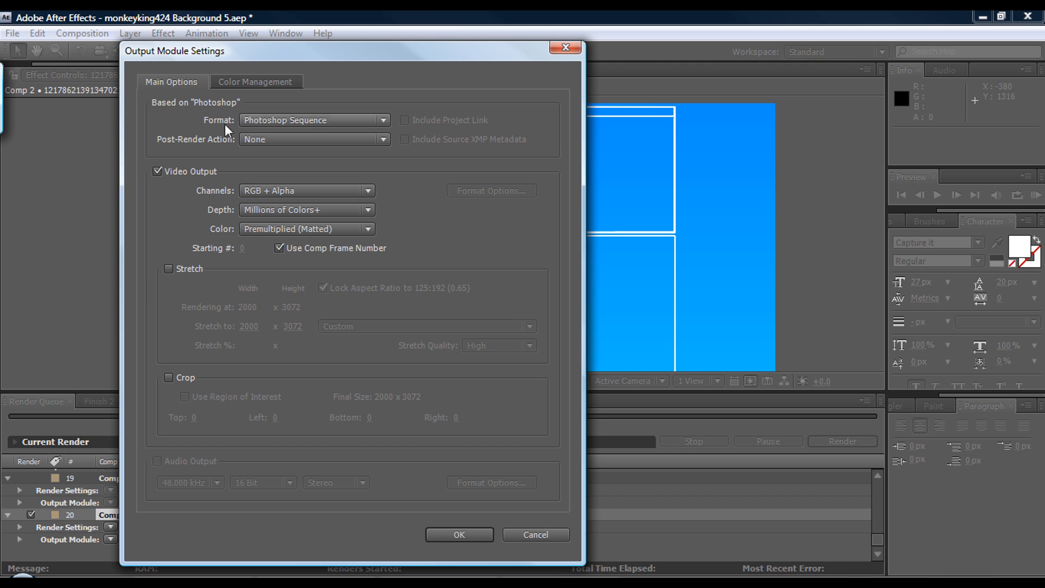
click(322, 120)
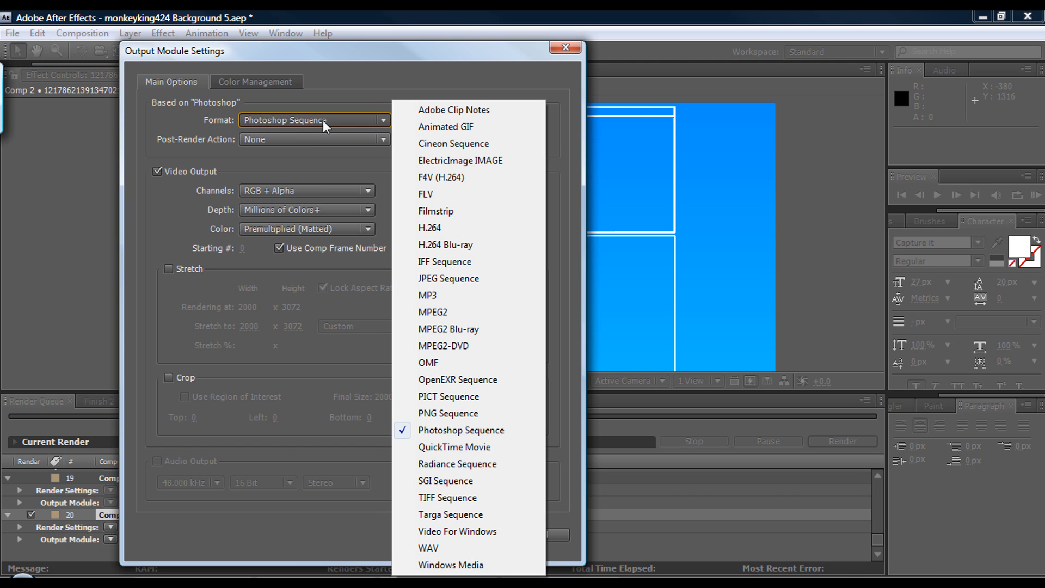
click(456, 280)
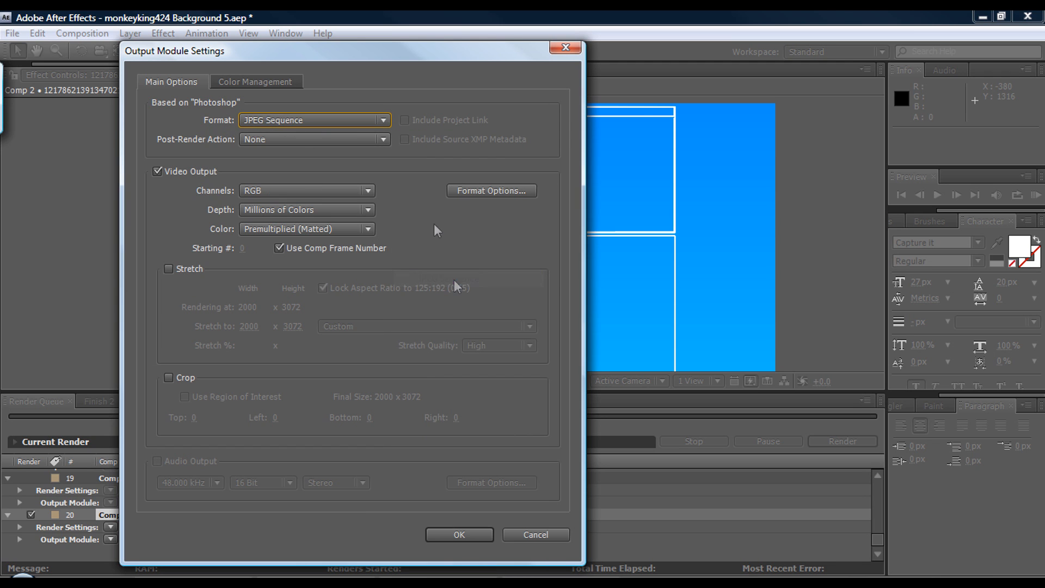
Set the JPEG quality to 5 (Medium) and accept the output module settings
click(494, 190)
drag(487, 277, 631, 275)
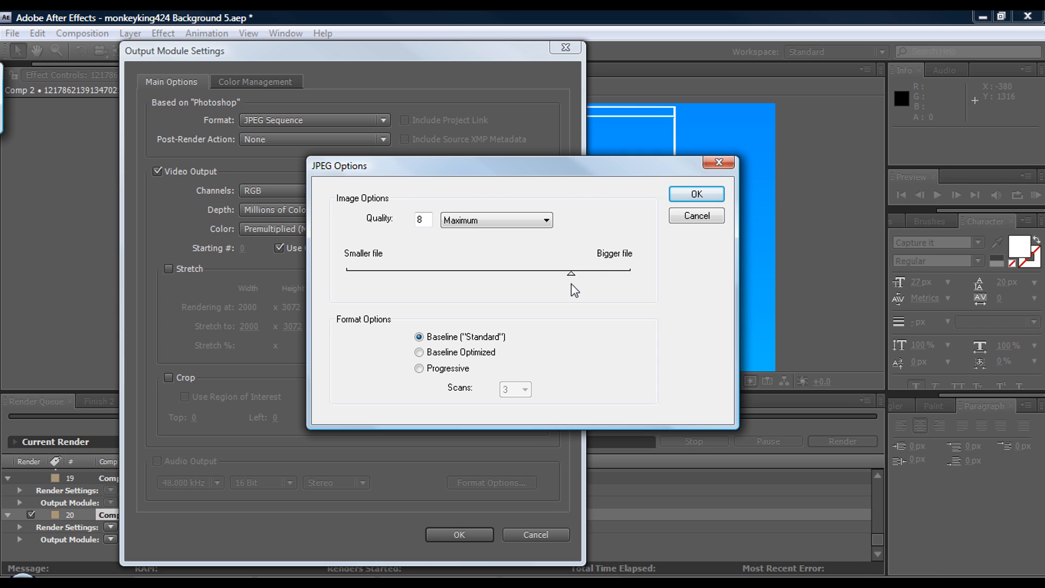
drag(572, 283, 613, 278)
drag(630, 275, 589, 278)
drag(627, 279, 495, 283)
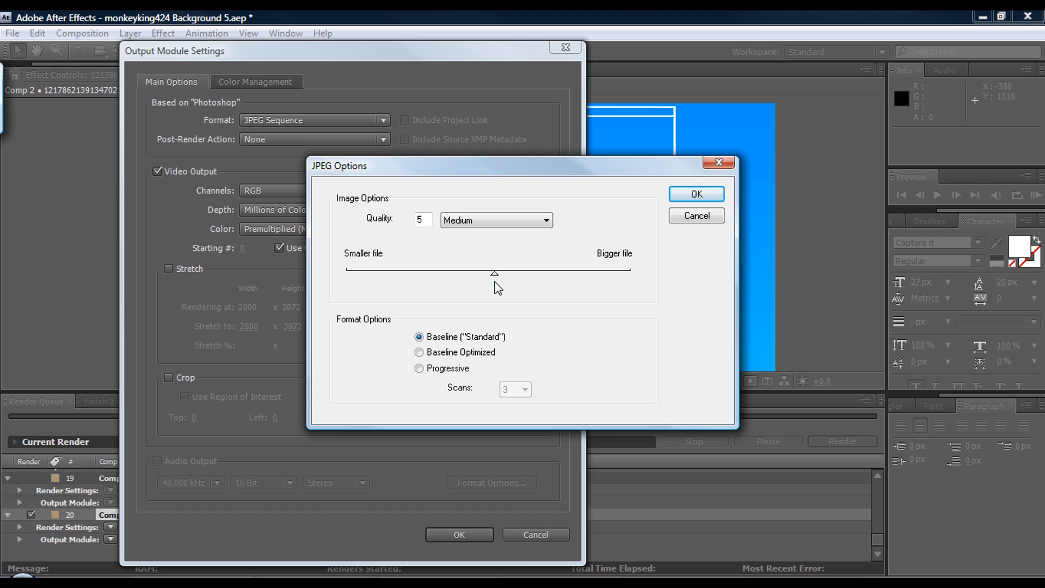
click(695, 197)
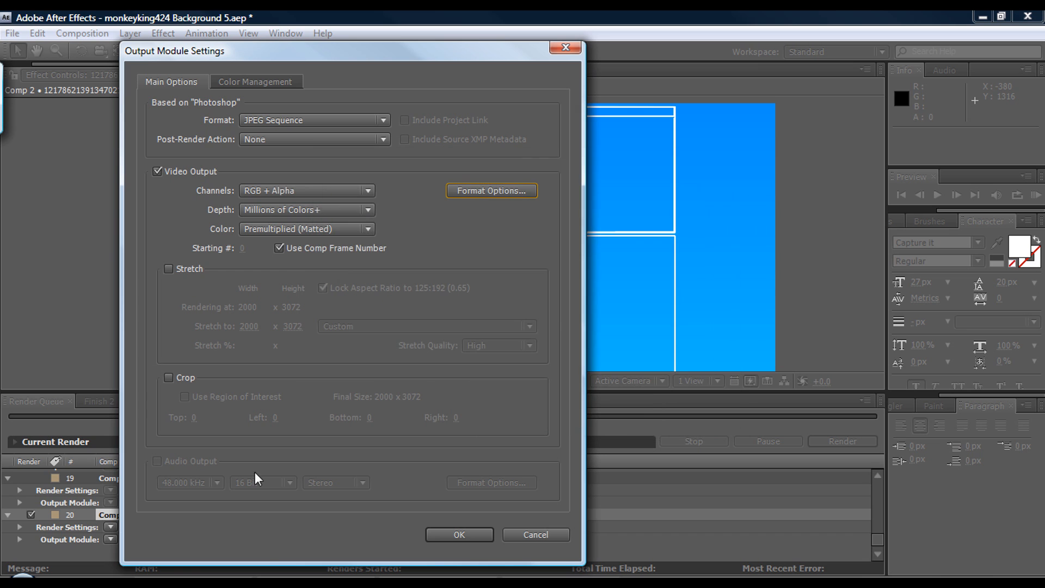
click(450, 536)
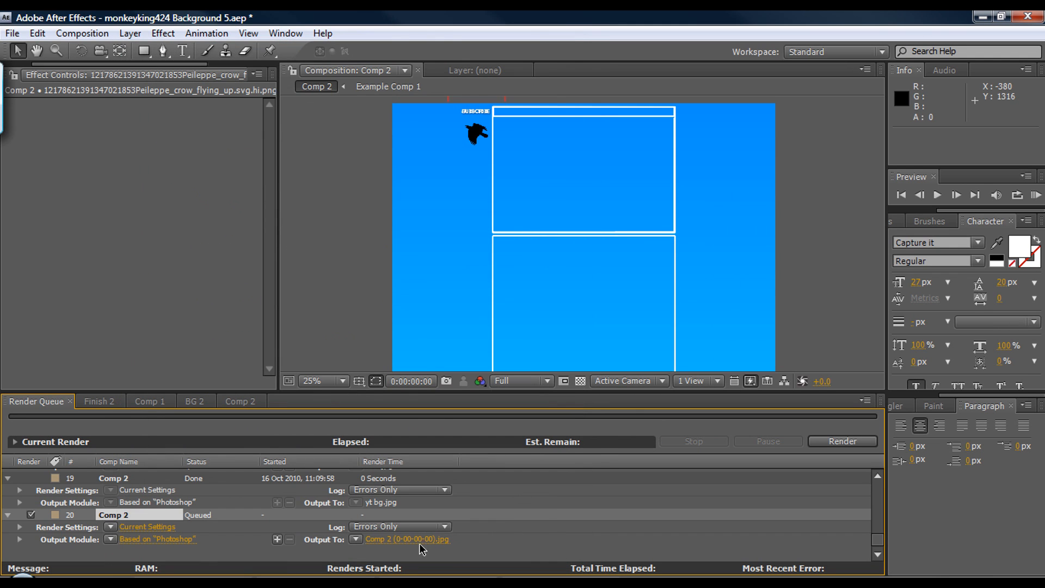
Set the output file to yt bg on the Desktop, overwriting the existing JPEG, and render the frame
click(392, 540)
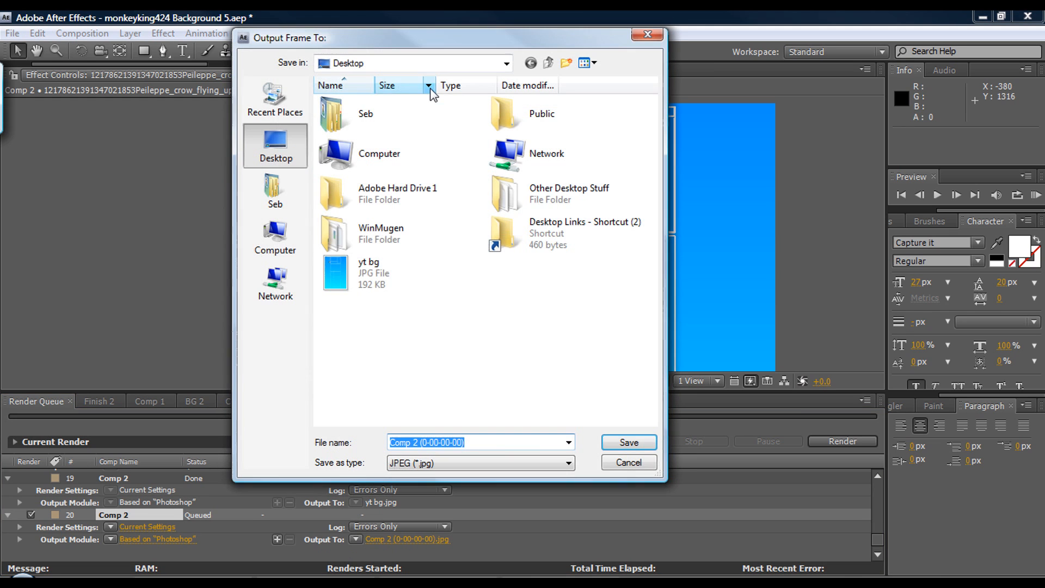
click(344, 294)
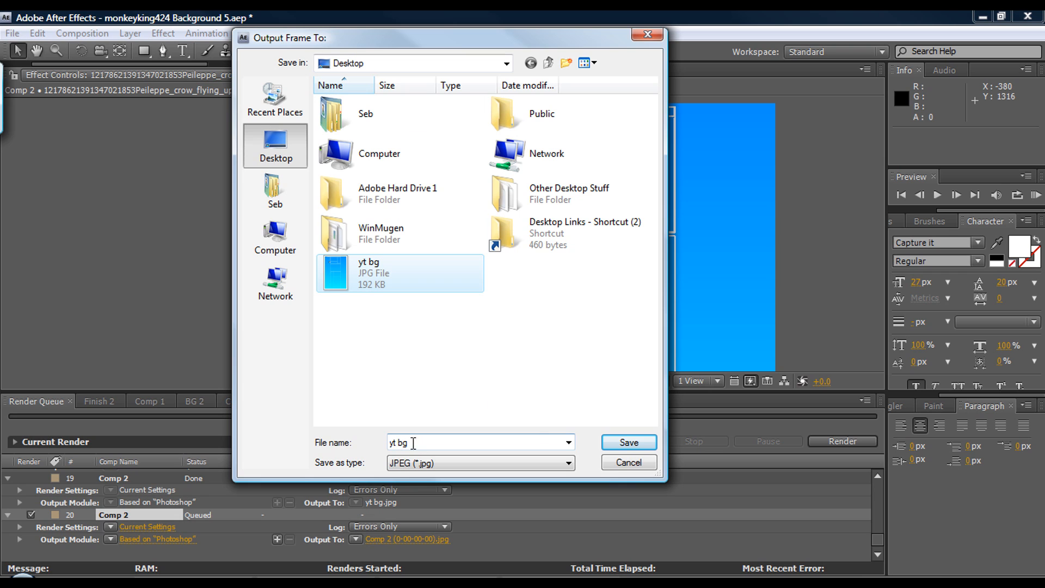
click(632, 445)
click(565, 306)
click(845, 449)
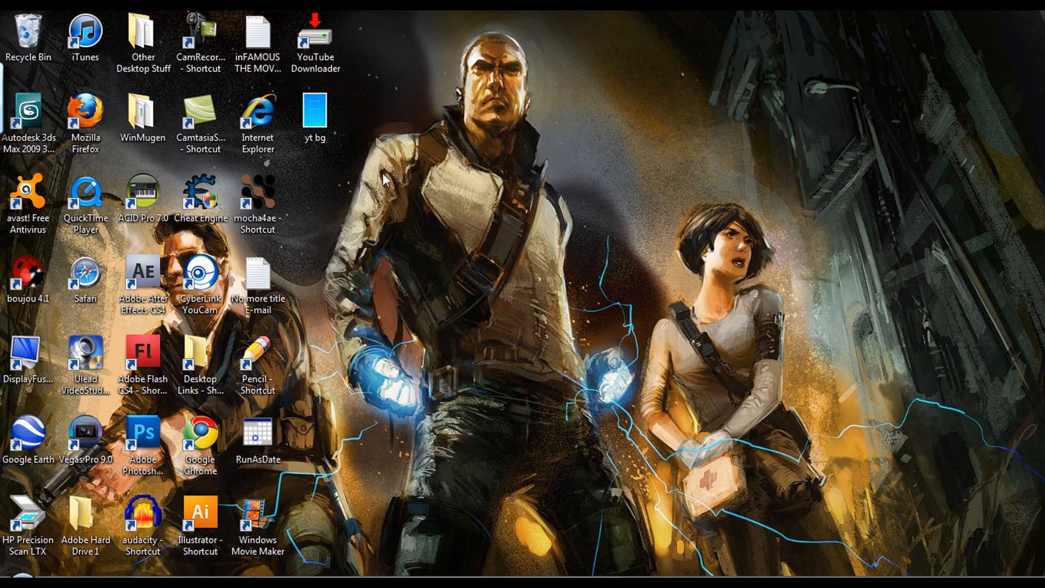
drag(382, 175, 302, 112)
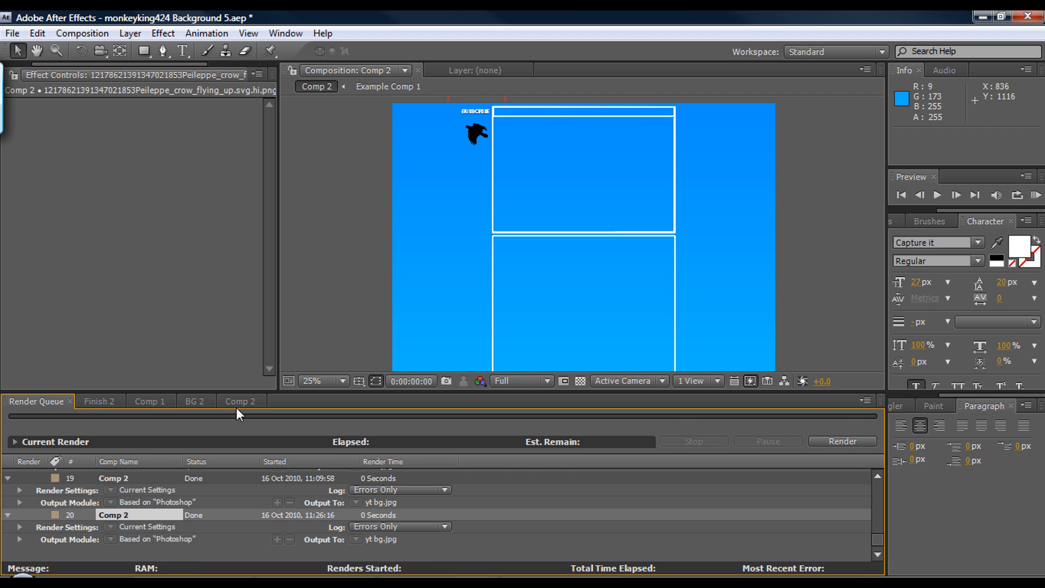
Return to Comp 2 and queue its current frame once more for saving as an image file
click(236, 403)
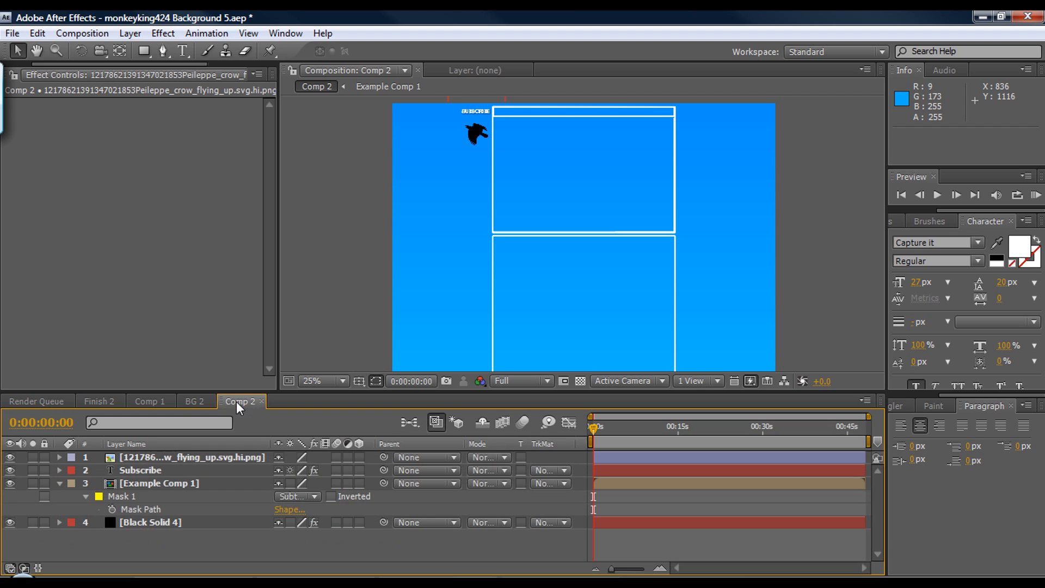
click(97, 36)
mouse_move(199, 222)
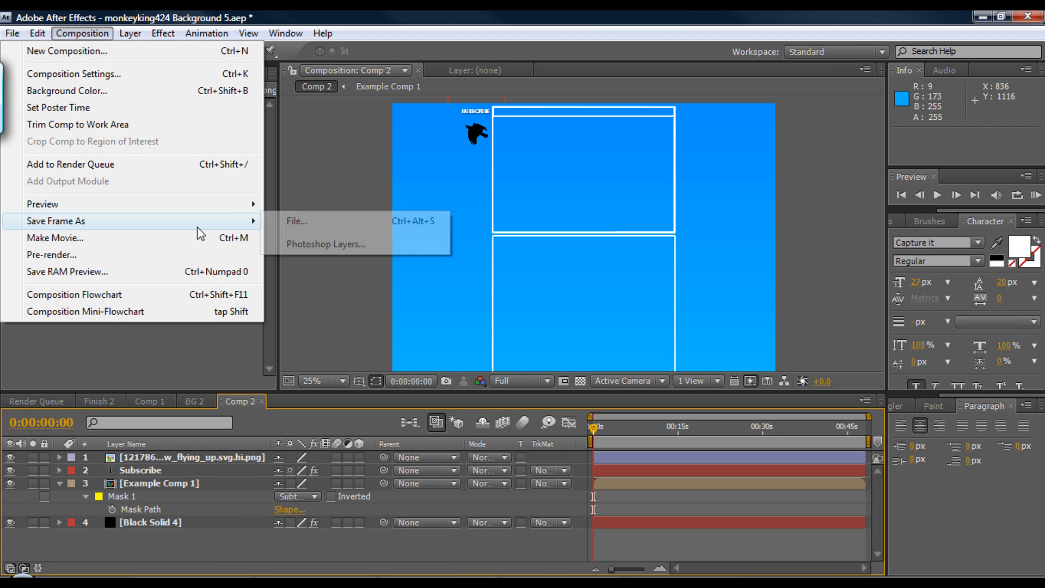
click(330, 227)
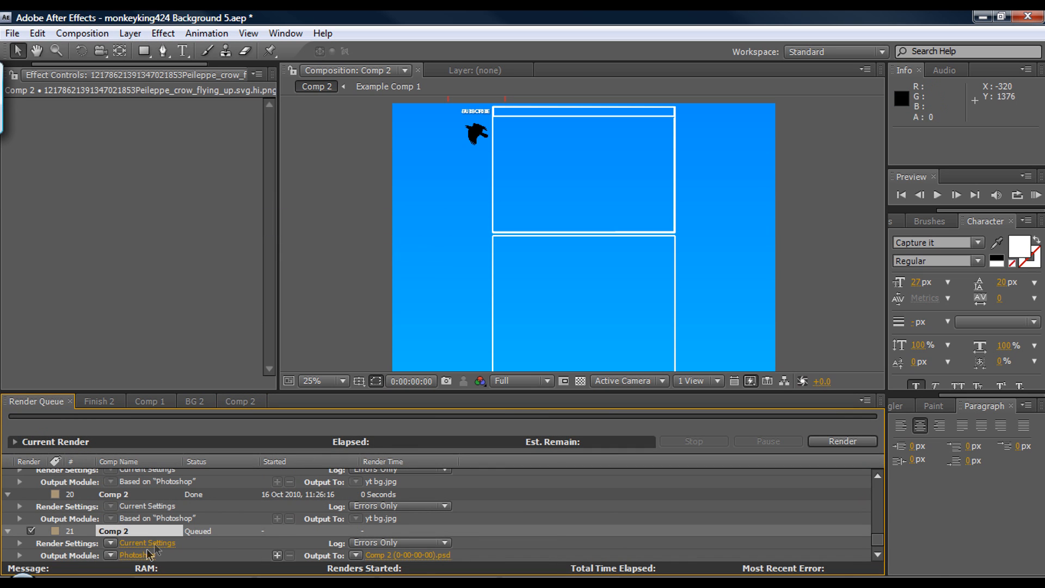
Set the queued Comp 2 frame's output format to JPEG Sequence with quality 6 (High)
click(137, 559)
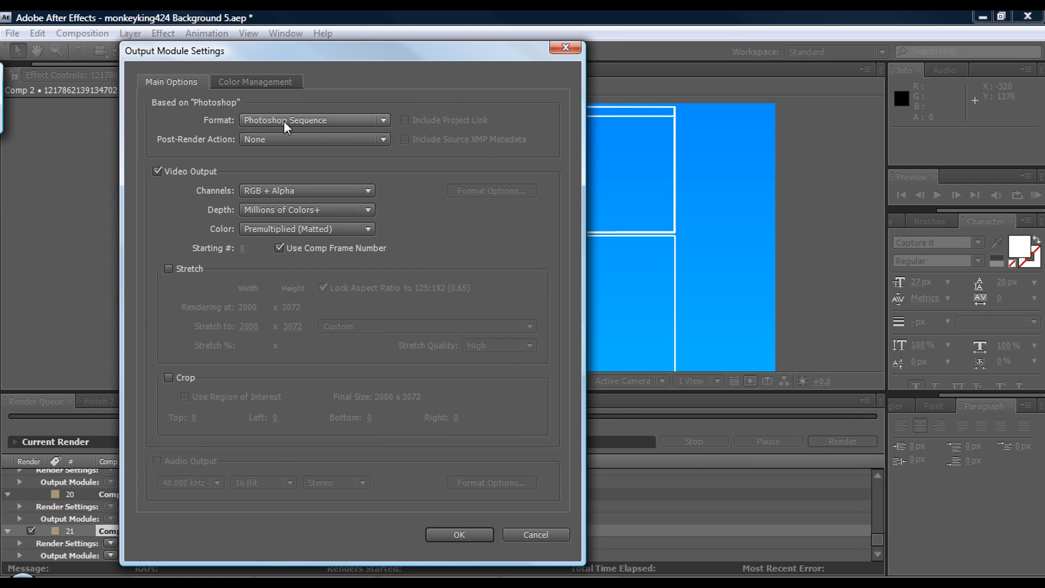
click(283, 121)
click(480, 279)
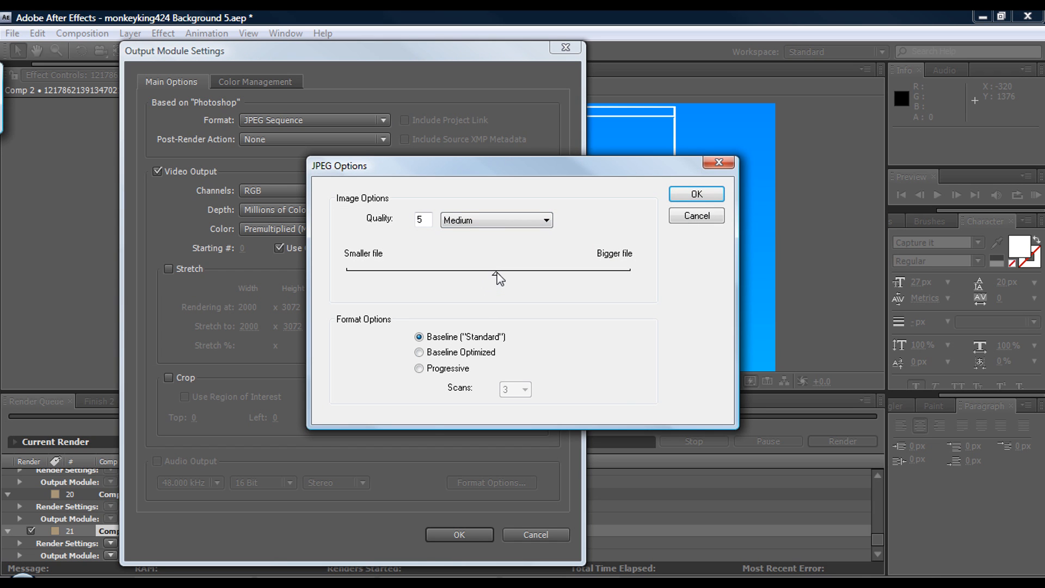
drag(502, 274, 514, 275)
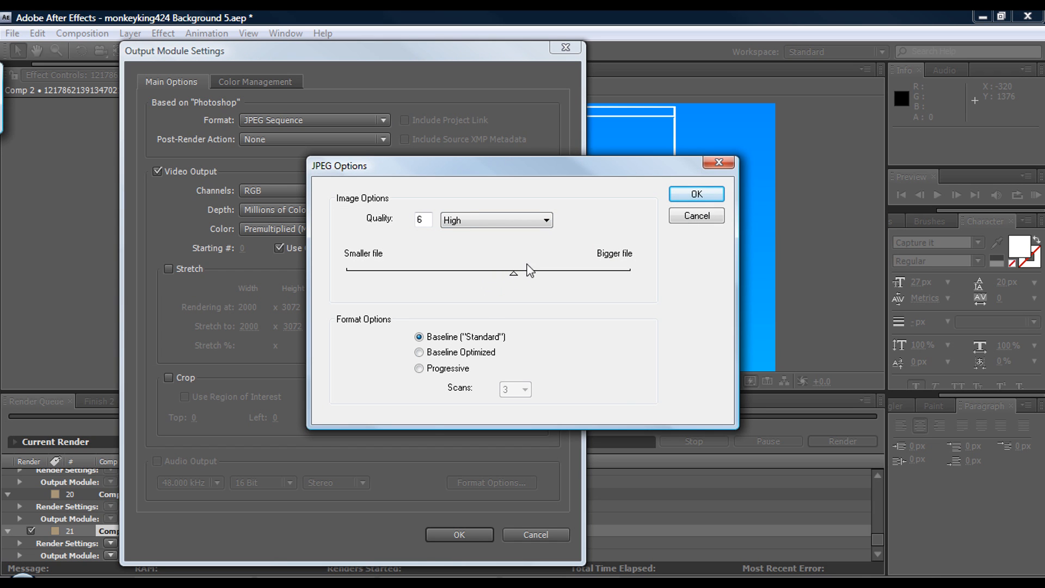
click(687, 196)
click(460, 535)
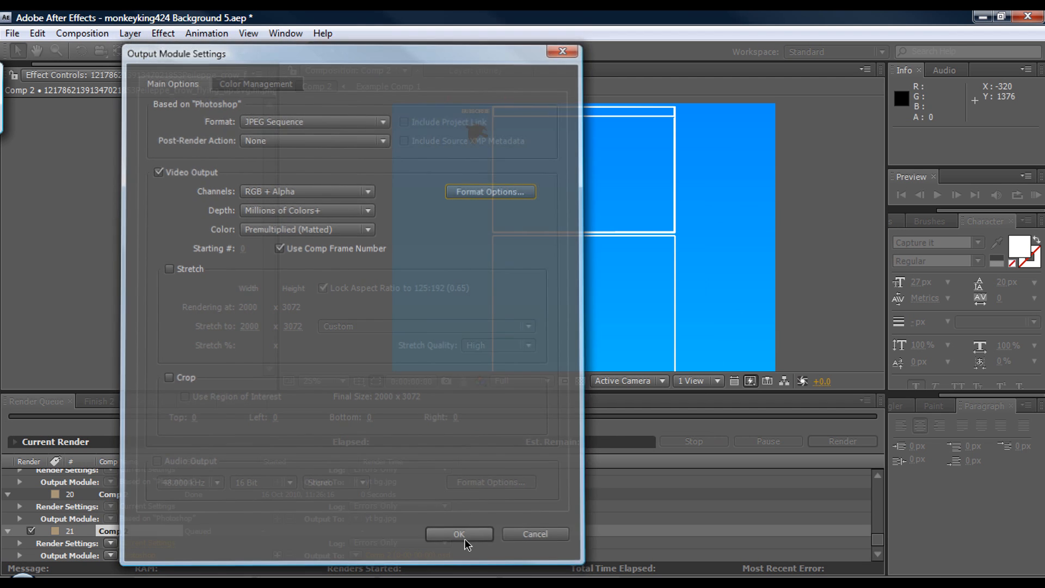
Output the frame to the Desktop as yt bg, replacing the existing JPEG, and render it
click(408, 556)
click(400, 272)
click(627, 443)
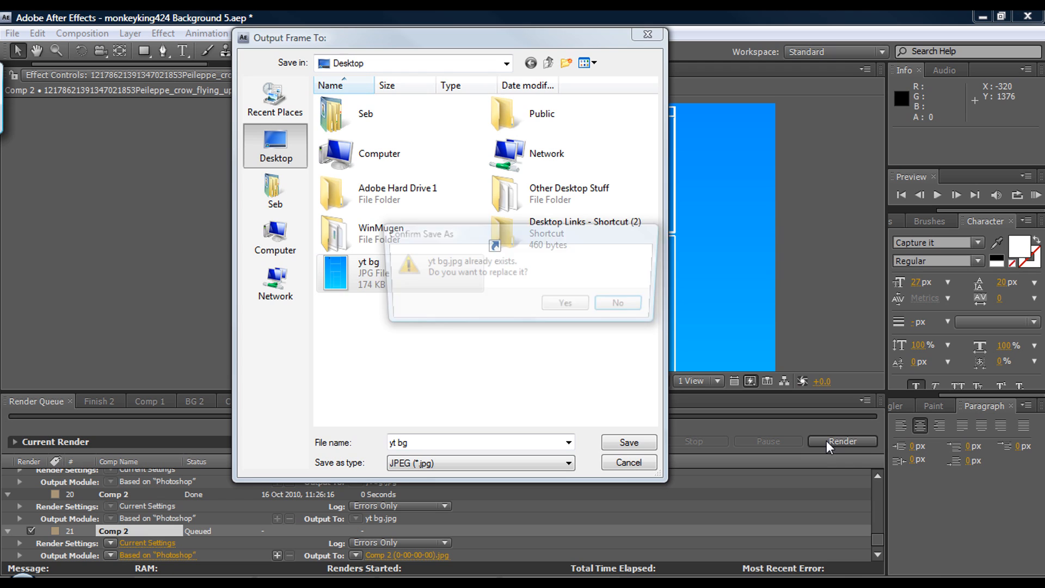
click(568, 307)
click(839, 445)
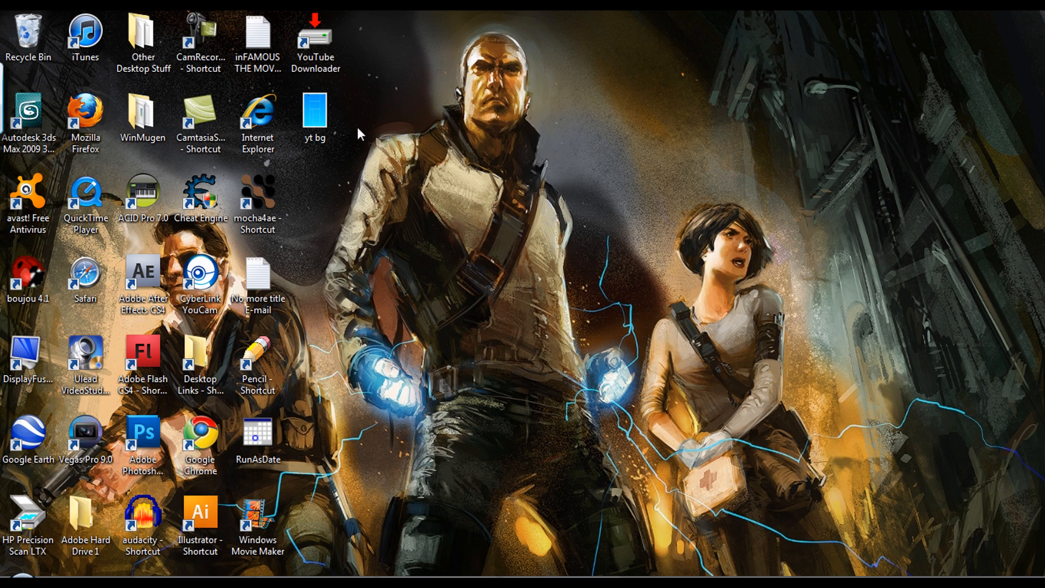
Check the file size of the rendered yt bg image on the desktop and return to After Effects
drag(364, 157, 326, 130)
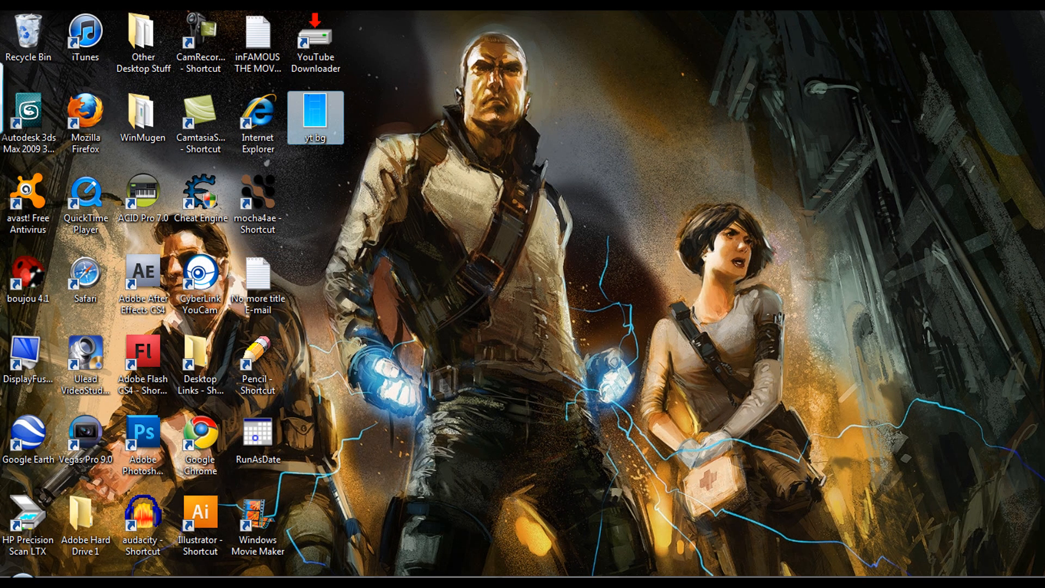
mouse_move(316, 581)
click(315, 533)
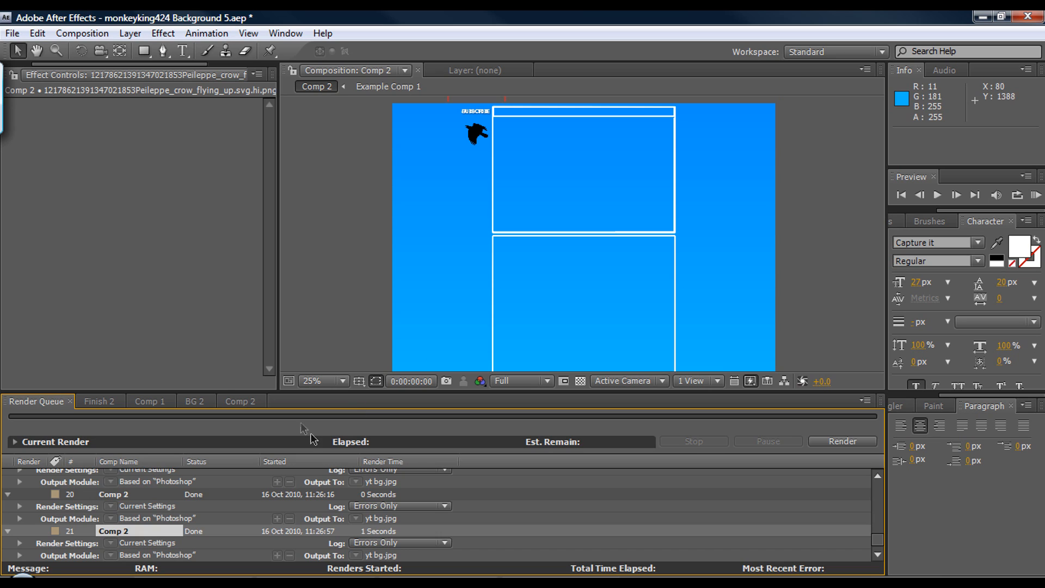
Queue the current frame of Comp 2 again for saving as an image file and set its format to JPEG Sequence
click(240, 401)
click(82, 33)
mouse_move(250, 220)
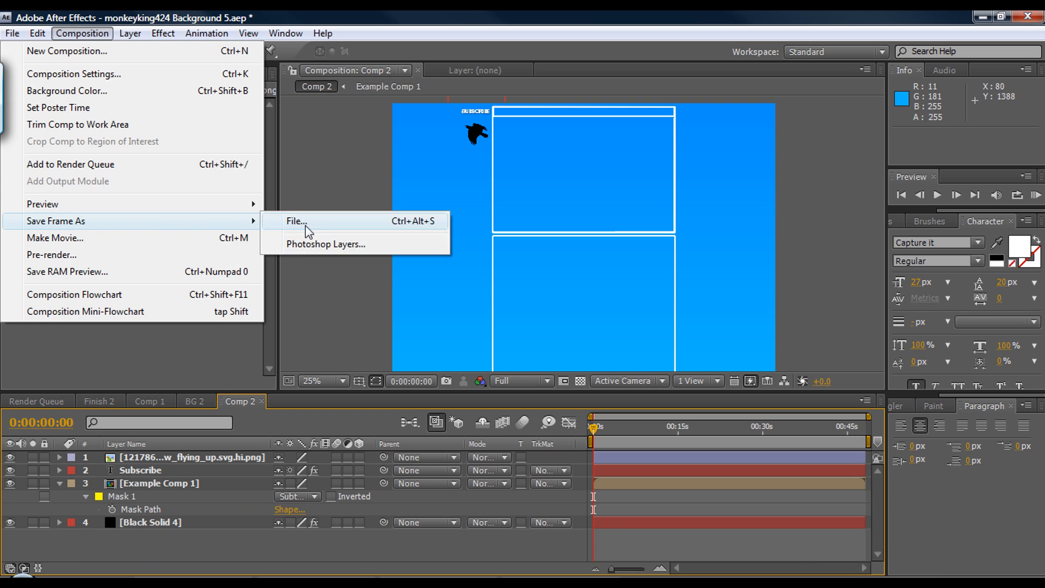
click(299, 222)
click(137, 539)
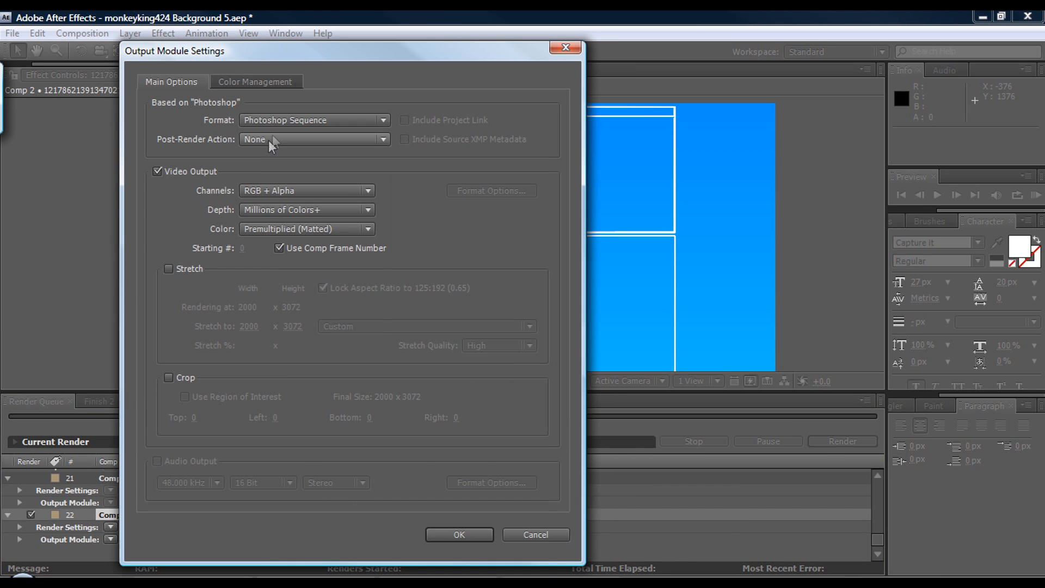
click(316, 120)
click(457, 279)
Lower the JPEG quality to 5 (Medium) and accept the output module settings
click(485, 194)
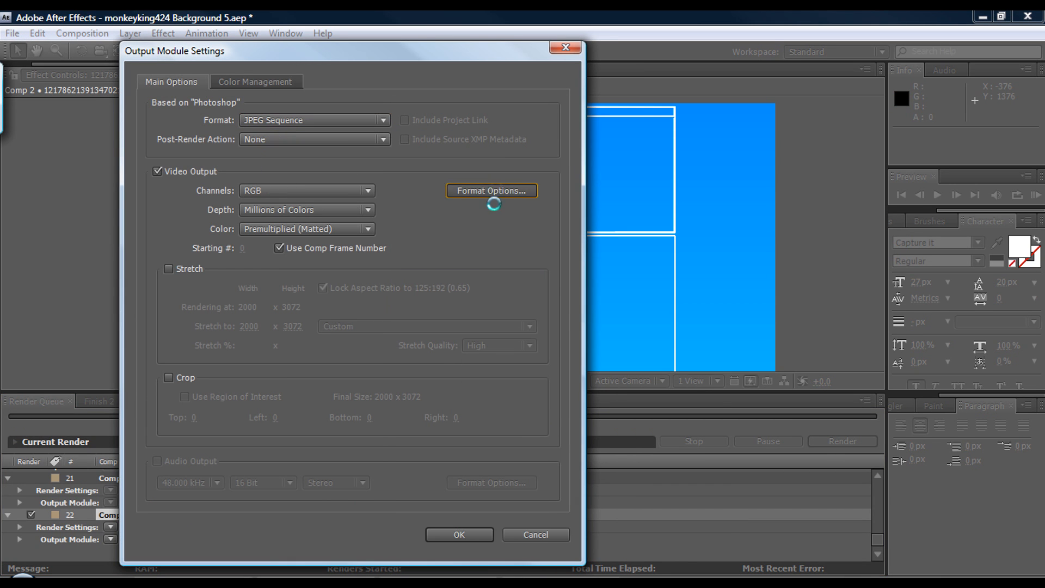
drag(518, 278, 502, 276)
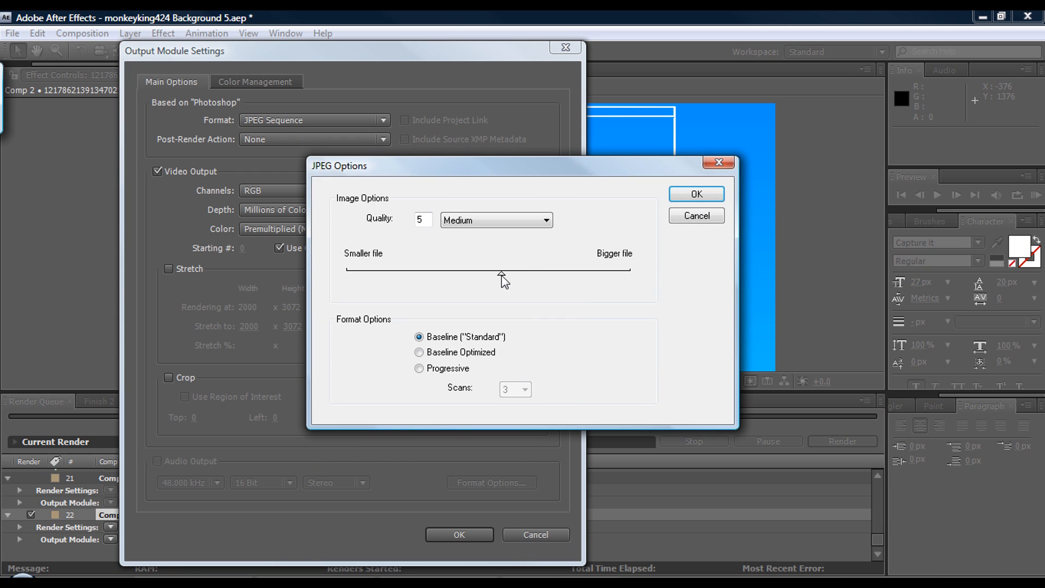
click(697, 194)
click(461, 535)
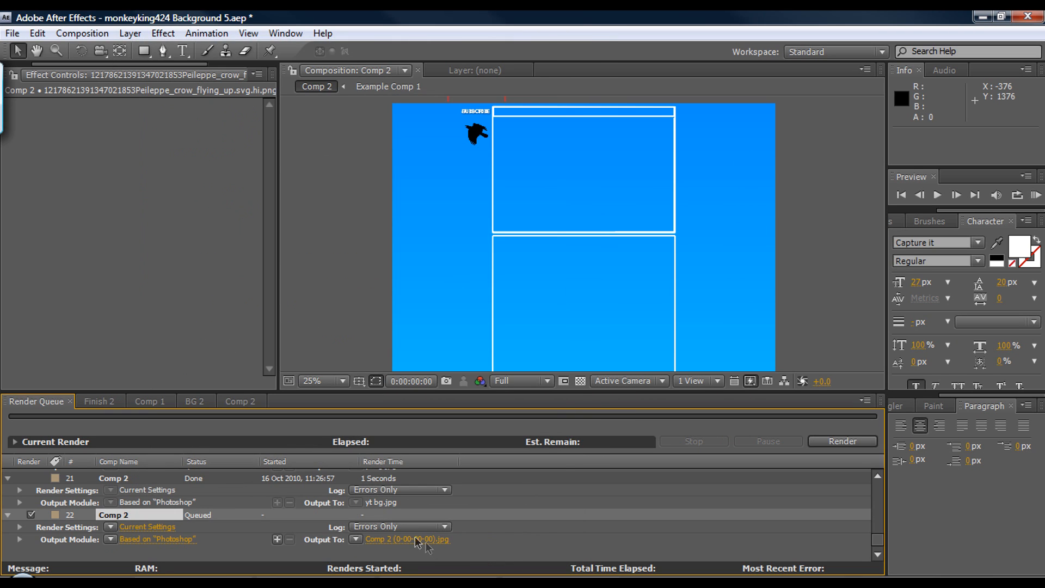
Render the frame over the existing yt bg JPEG on the Desktop and check the new file's size there
click(419, 539)
click(349, 272)
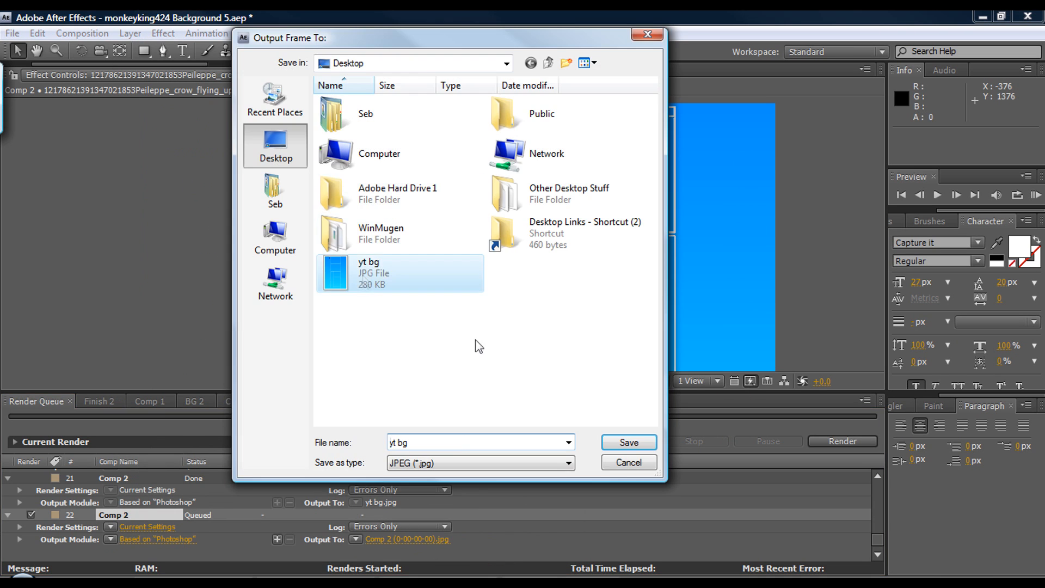
click(629, 442)
click(568, 306)
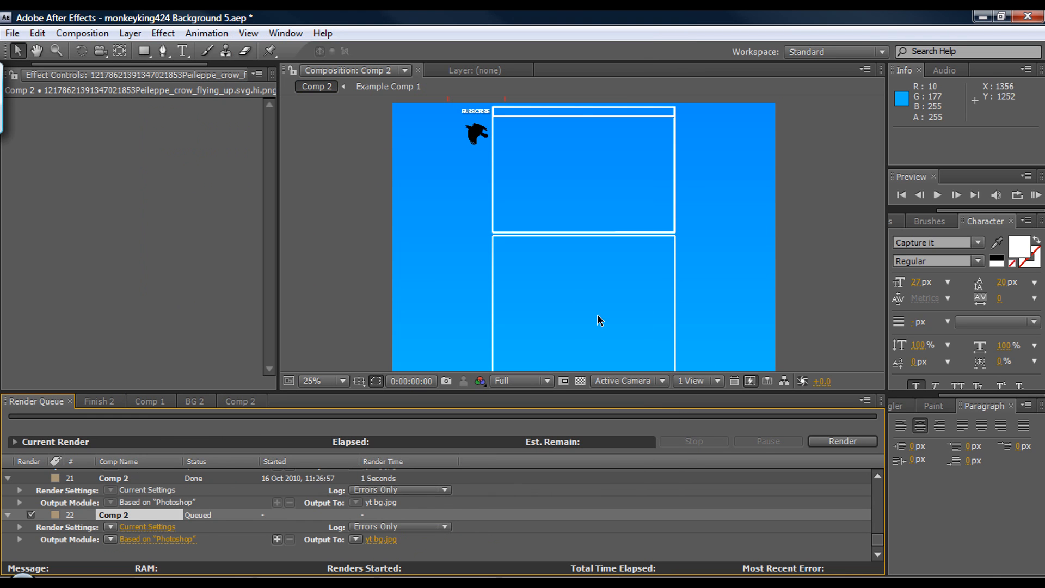
click(842, 442)
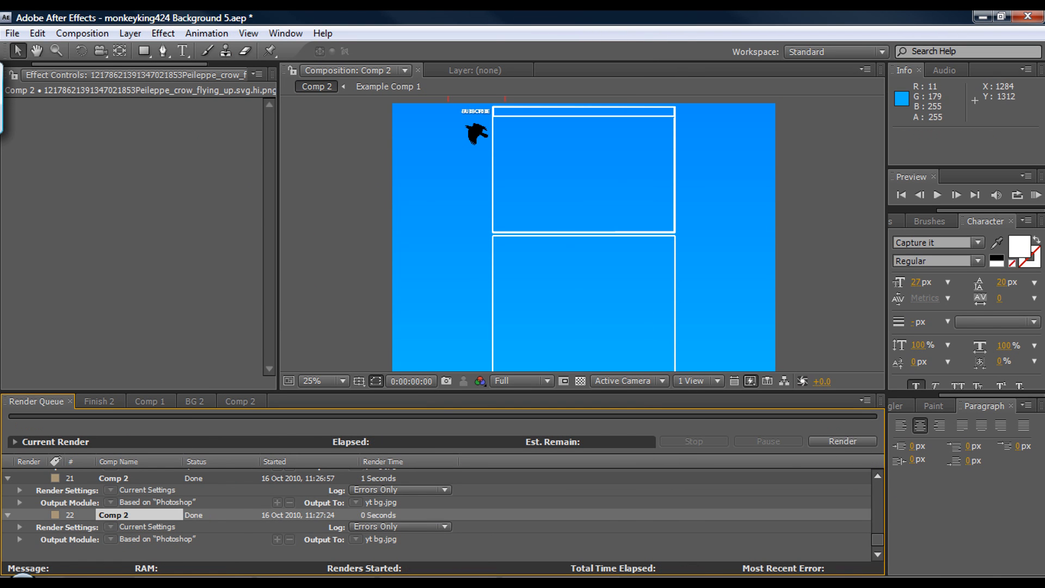
click(305, 112)
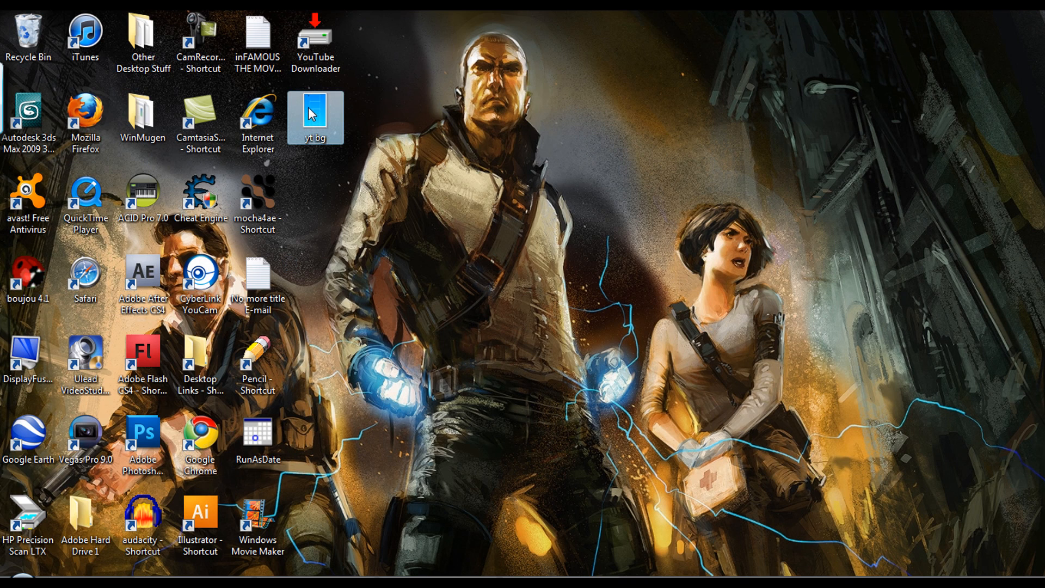
mouse_move(310, 107)
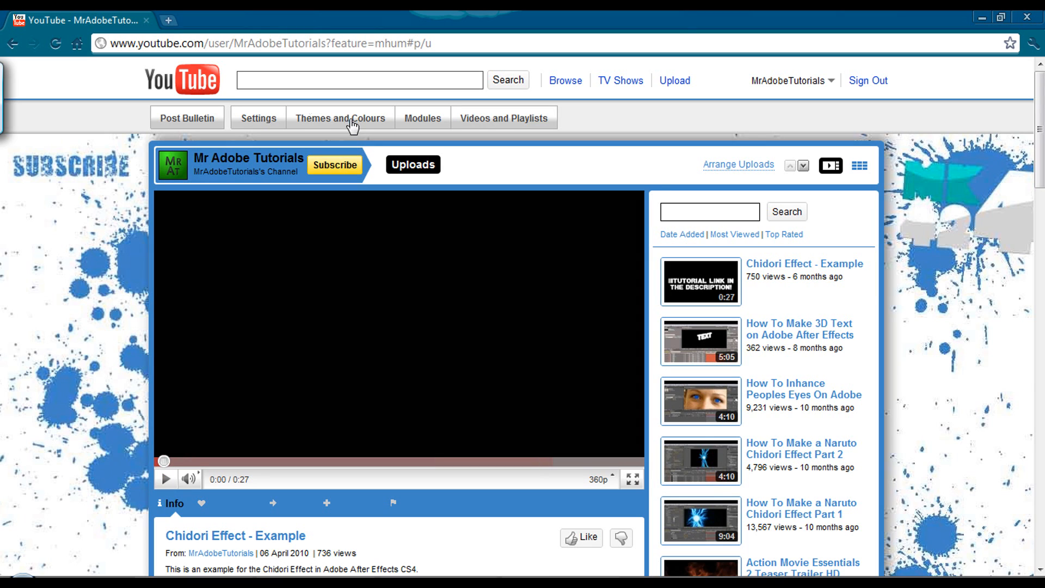
On the YouTube channel page, create a new channel theme and name it Tutorial
click(351, 124)
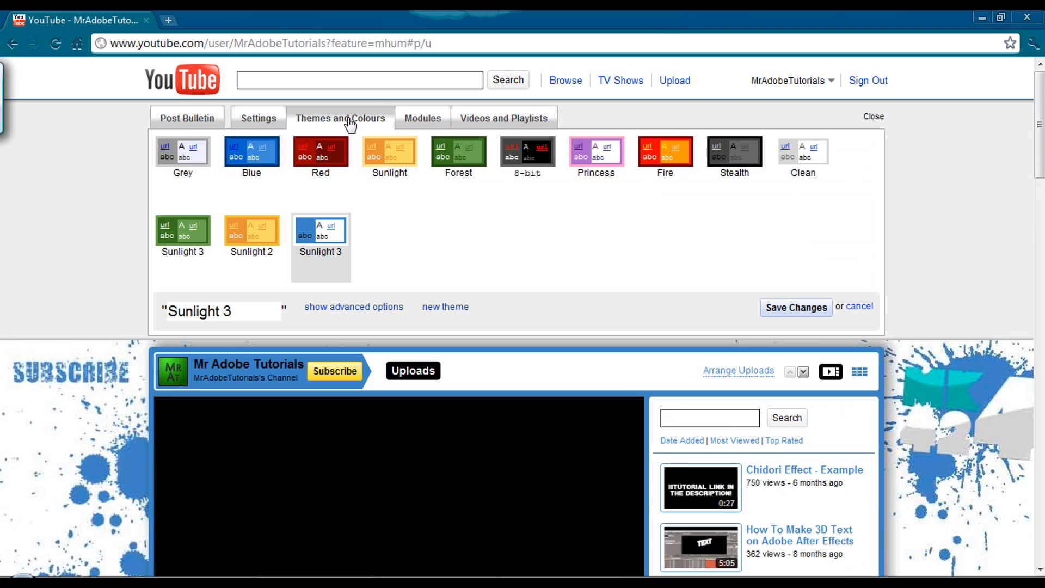
click(464, 305)
click(445, 308)
scroll(245, 250, down, 3)
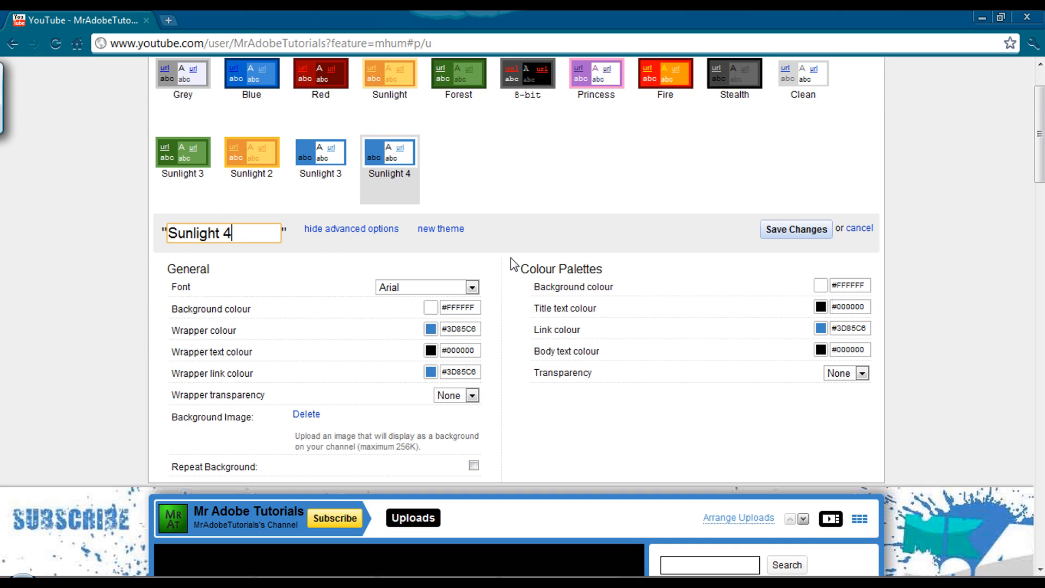
key(ctrl+a)
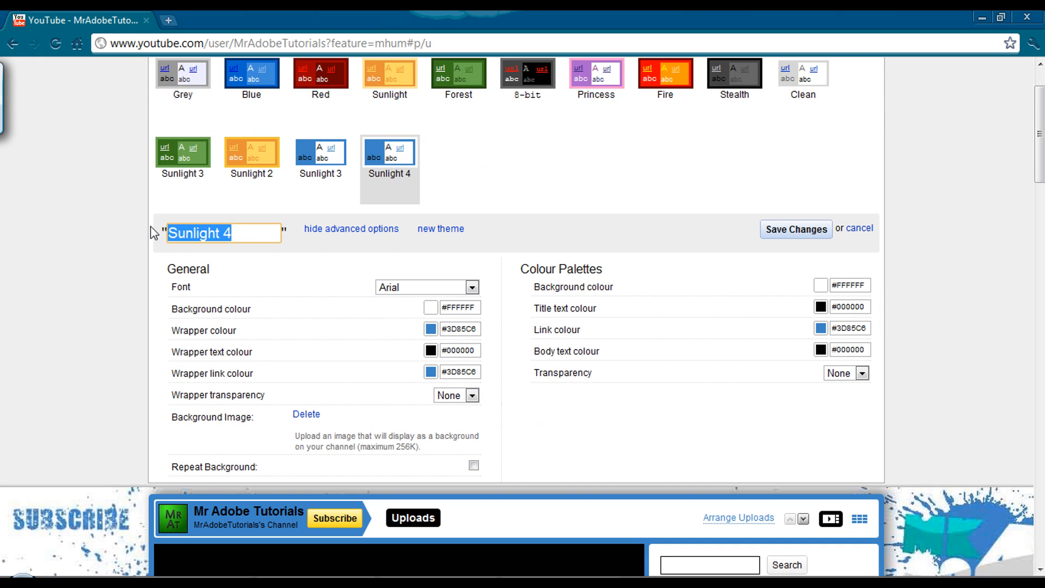
text(Tutorial)
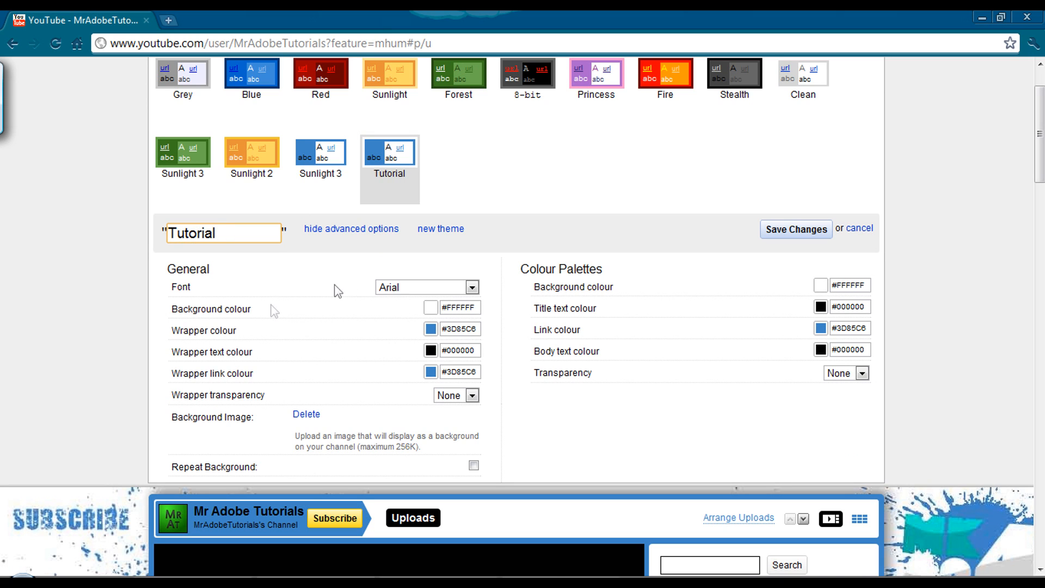
Delete the Tutorial theme's background image and upload yt bg from the Desktop in its place
scroll(330, 322, down, 1)
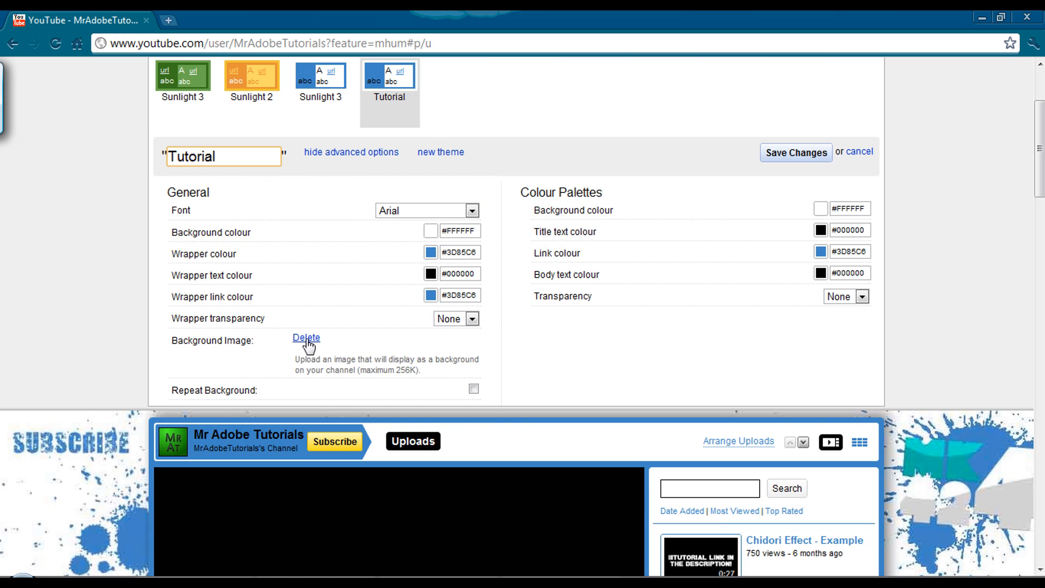
click(307, 338)
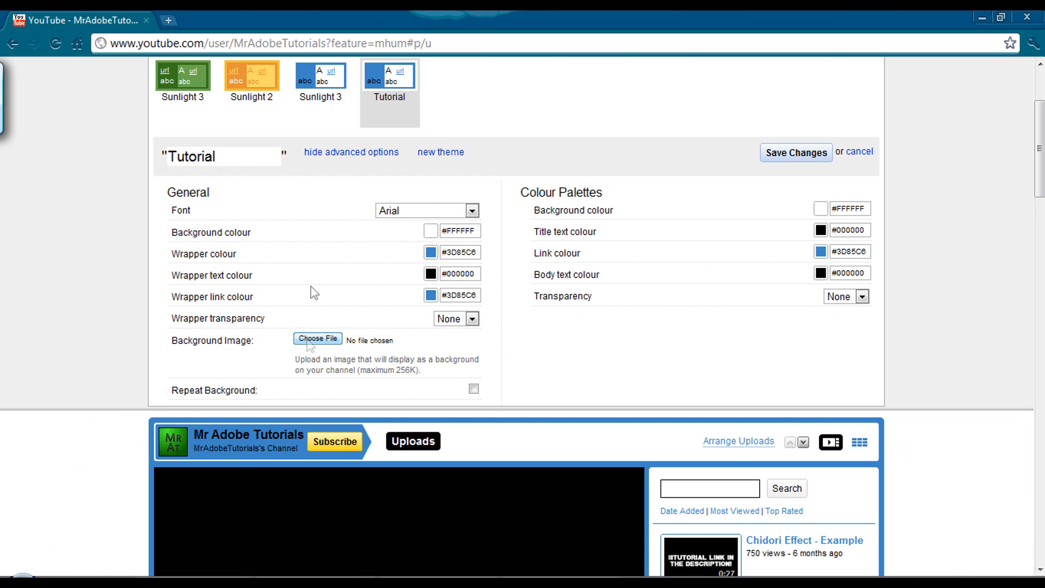
scroll(313, 292, down, 1)
click(310, 264)
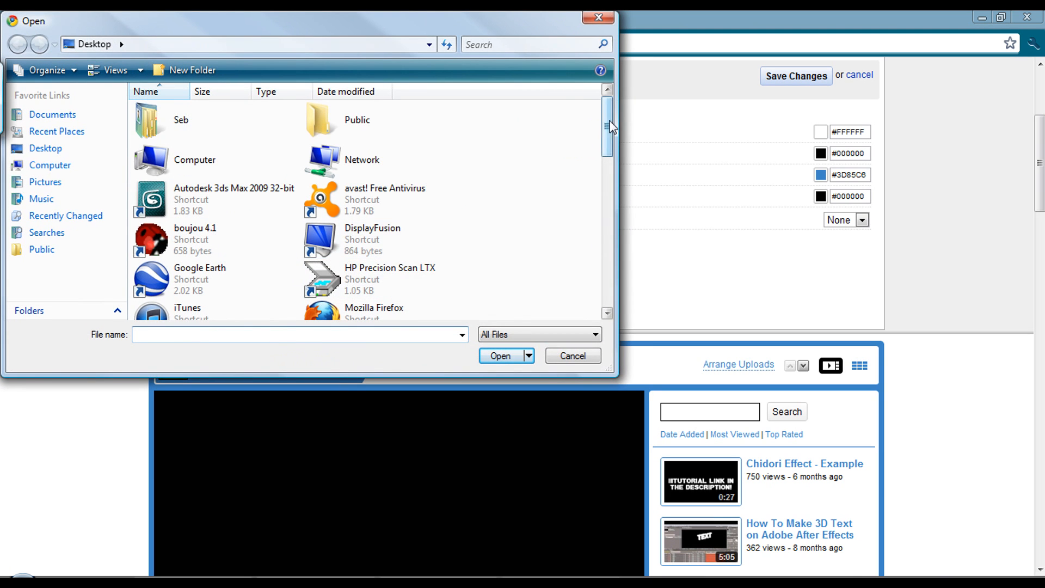
drag(608, 126, 608, 275)
click(338, 304)
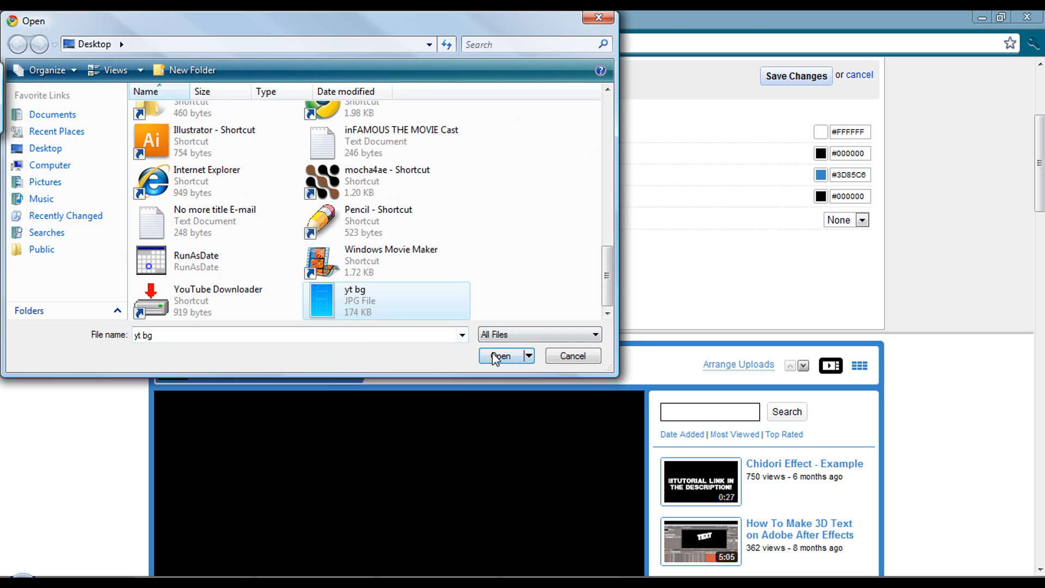
click(506, 352)
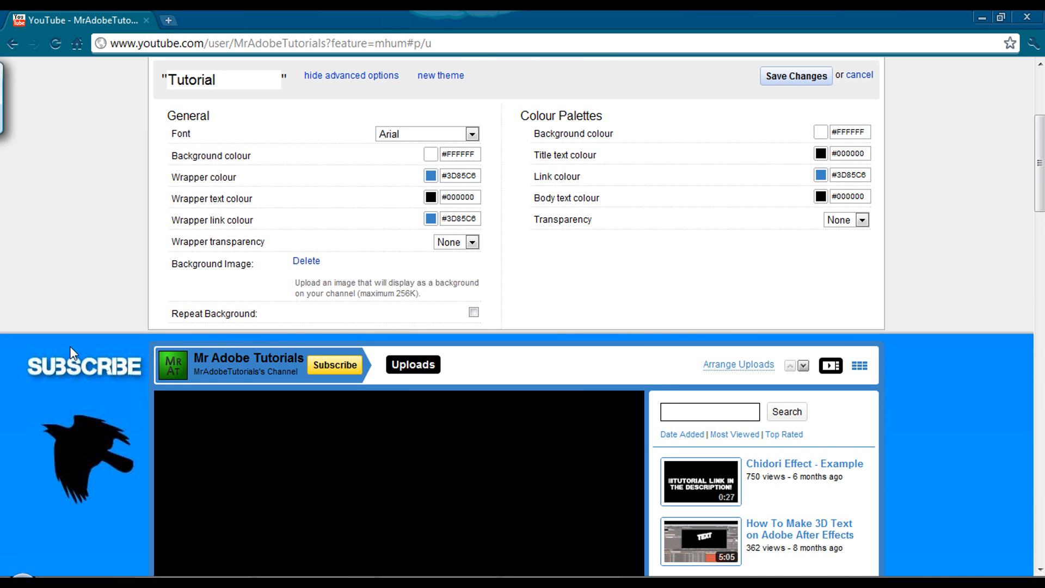
Look over the whole channel page to examine how the new background fits around the content
scroll(71, 337, down, 1)
scroll(63, 351, down, 9)
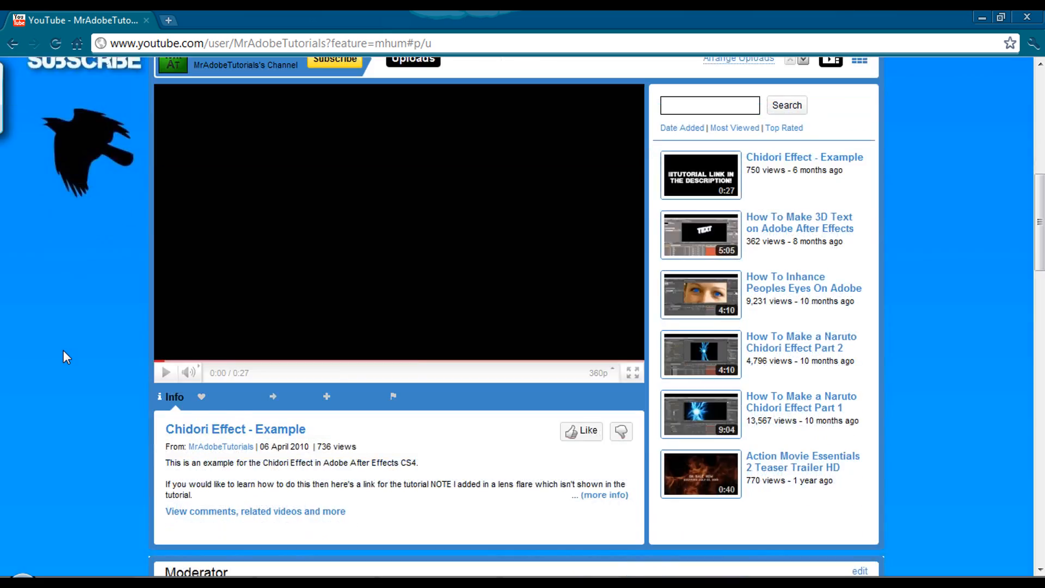
scroll(63, 351, down, 5)
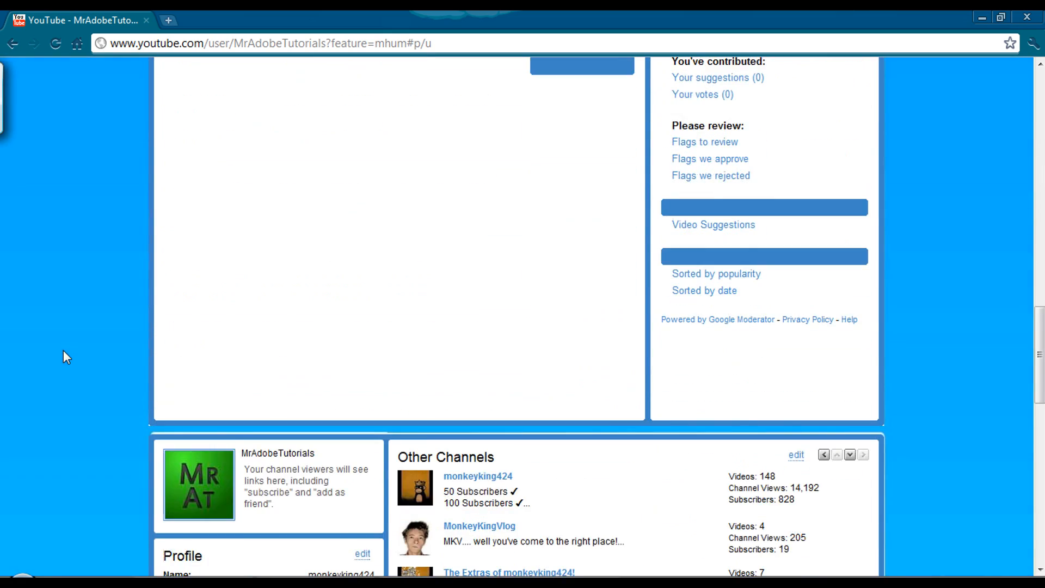
scroll(860, 381, down, 10)
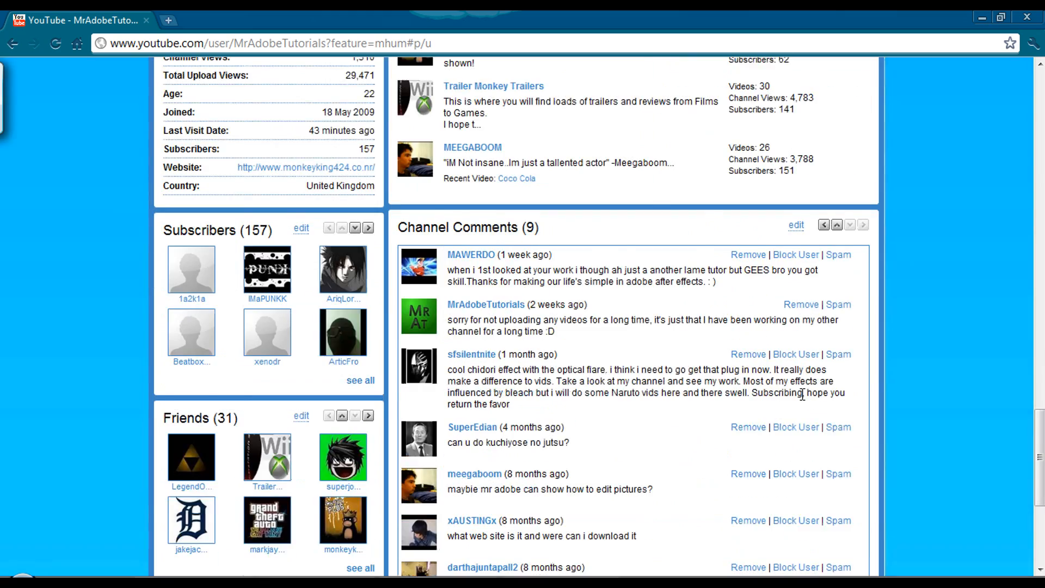
scroll(203, 456, up, 20)
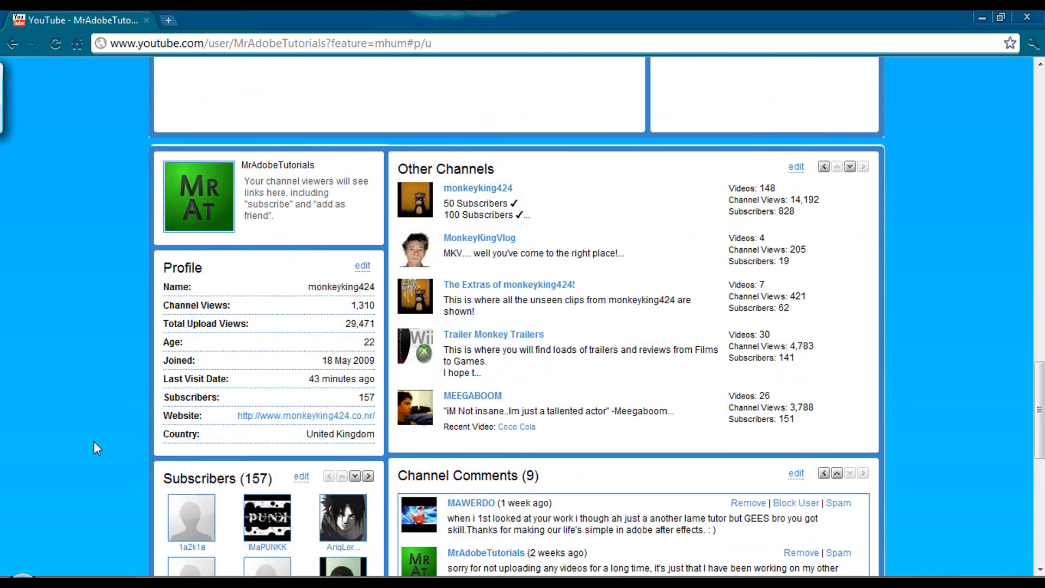
scroll(96, 440, up, 7)
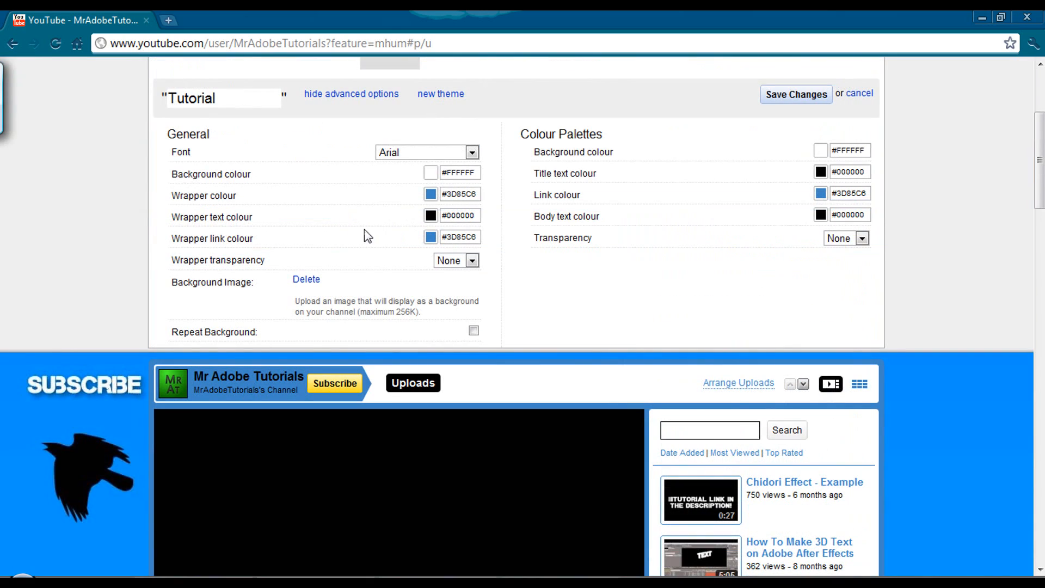
Set both the wrapper transparency and the colour palette transparency of the Tutorial theme to 100%
click(464, 262)
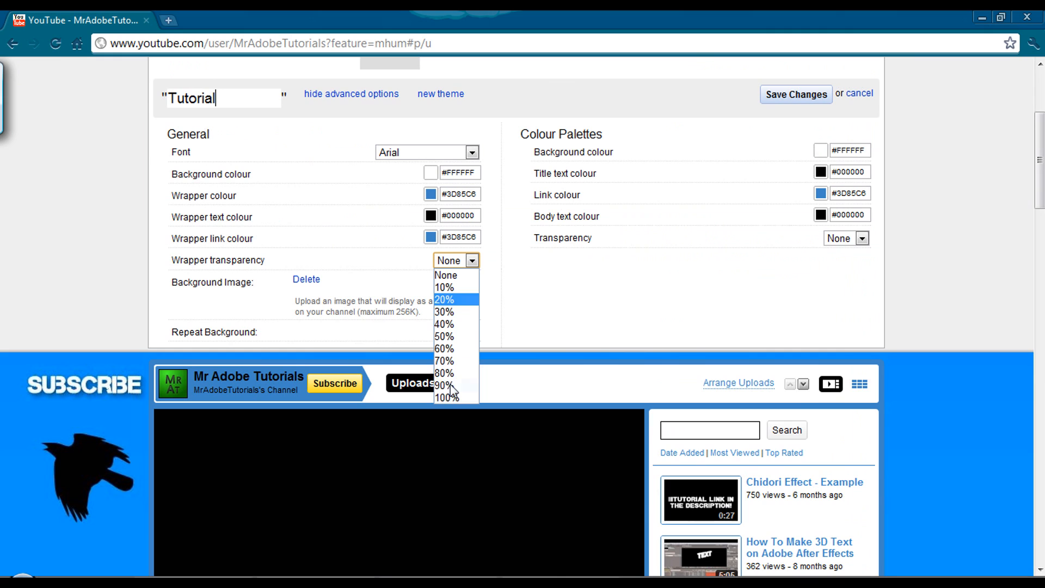
click(450, 396)
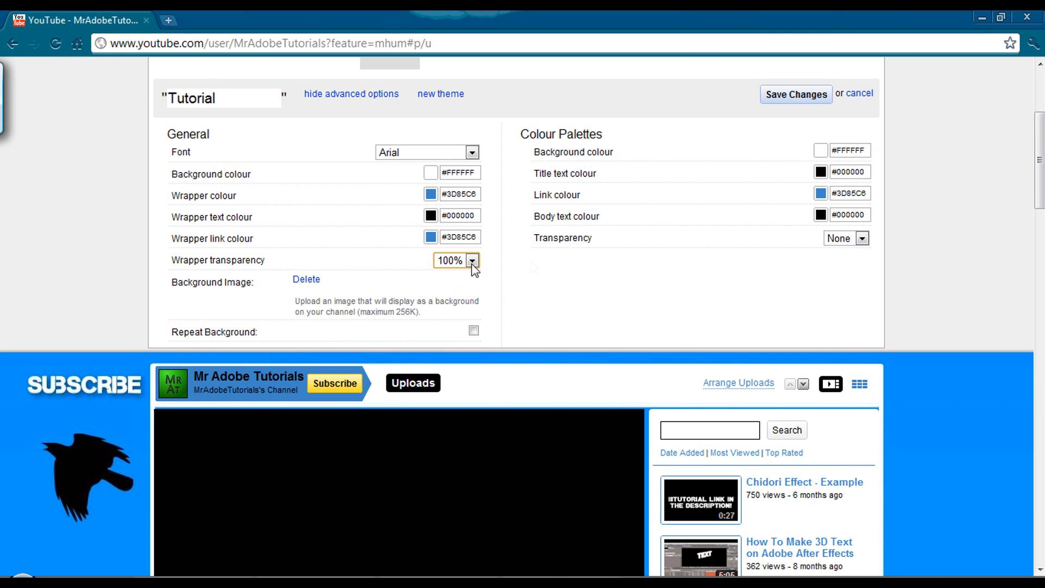
click(862, 238)
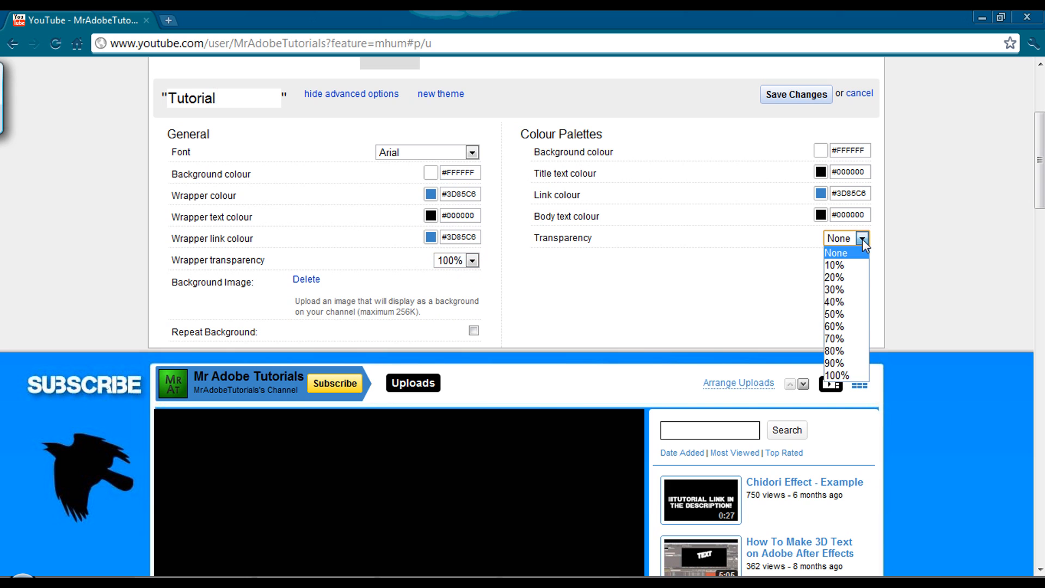
click(844, 375)
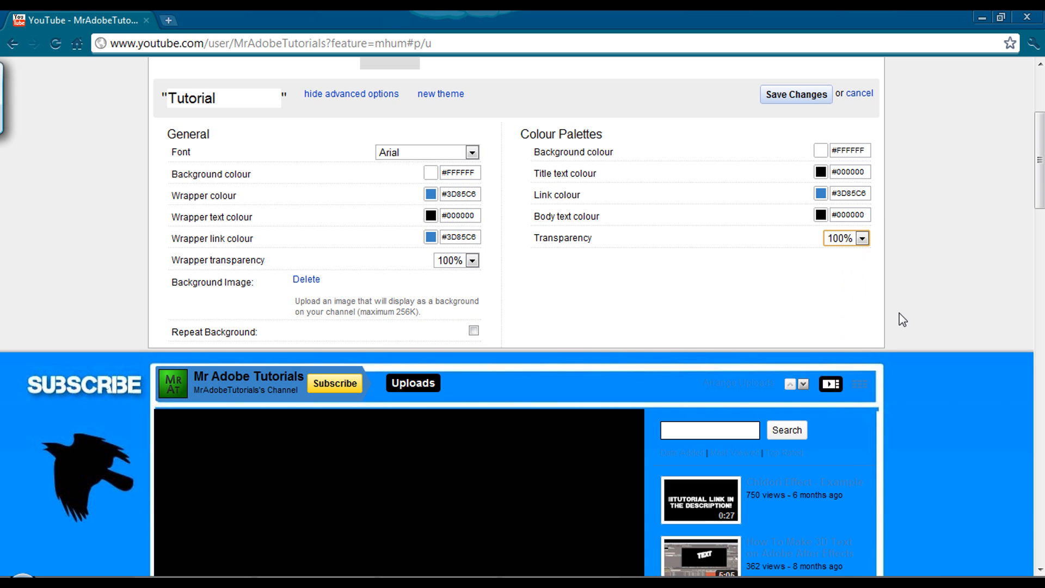
Change the wrapper link colour and the palette's link colour to white (#FFFFFF) so links stand out against the background
scroll(904, 319, down, 10)
scroll(900, 314, down, 3)
scroll(900, 315, up, 7)
scroll(899, 320, up, 1)
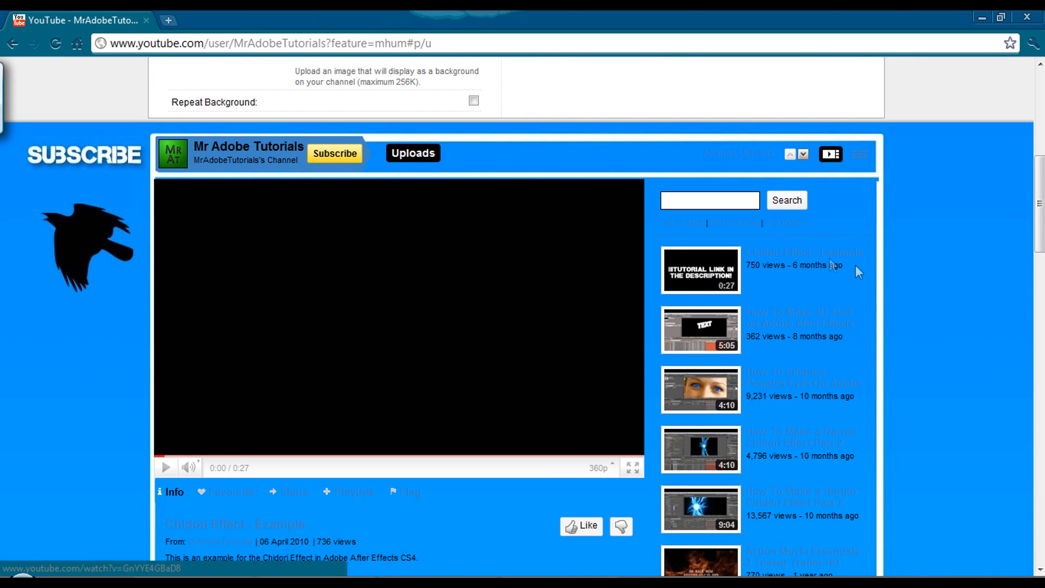
scroll(903, 272, up, 6)
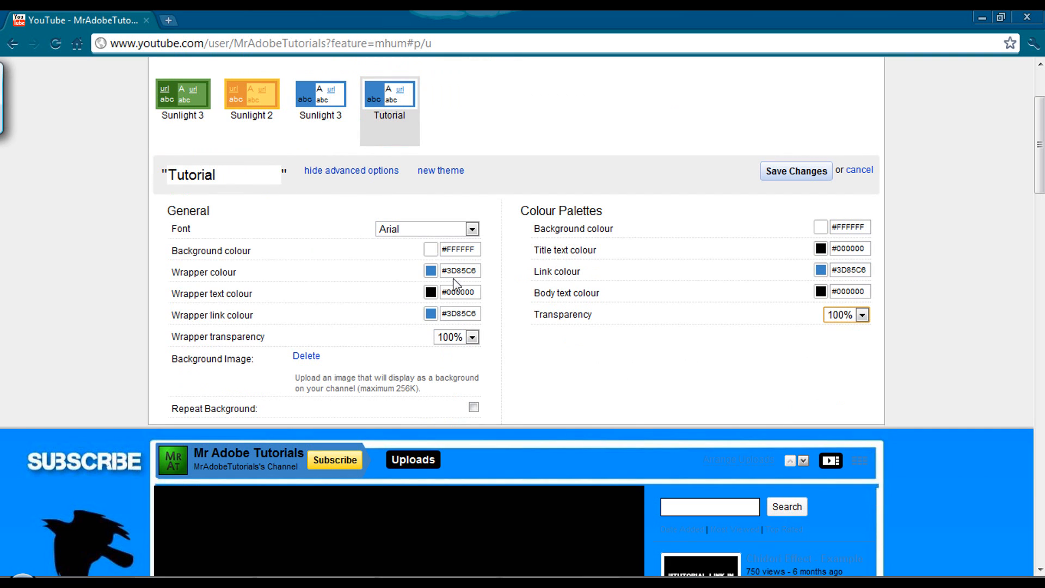
click(430, 314)
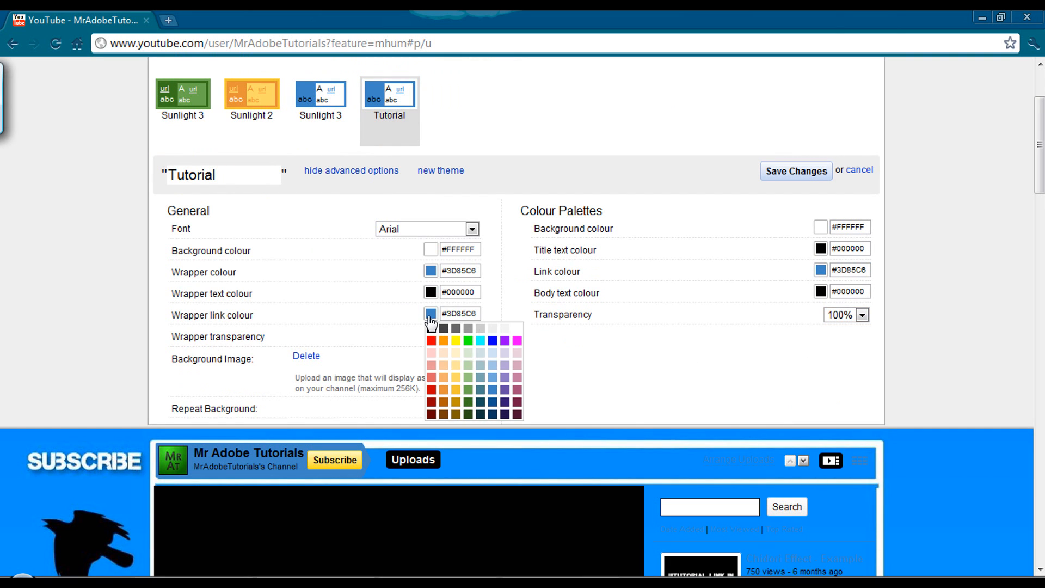
click(516, 328)
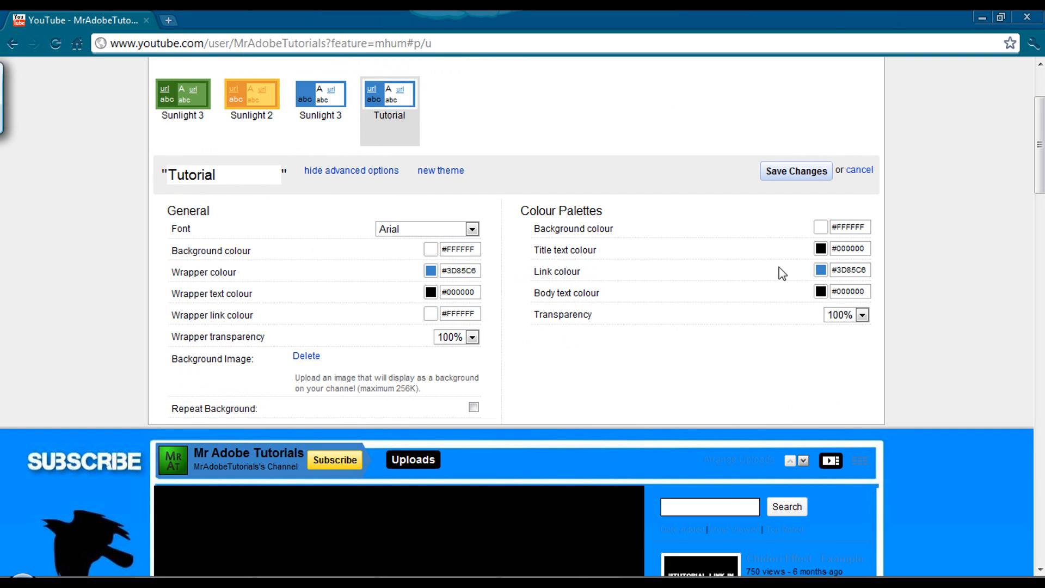
click(822, 270)
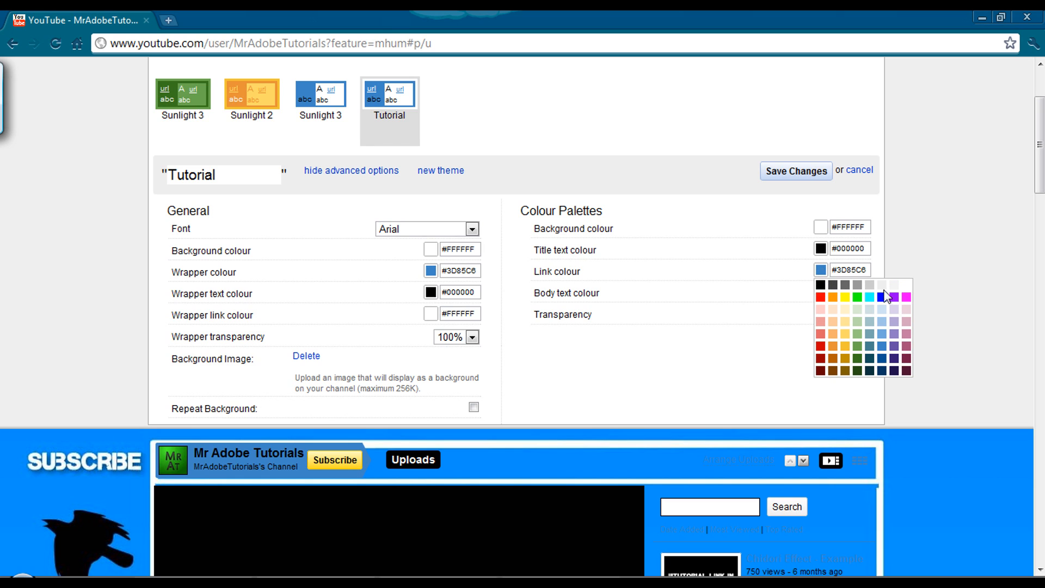
click(907, 284)
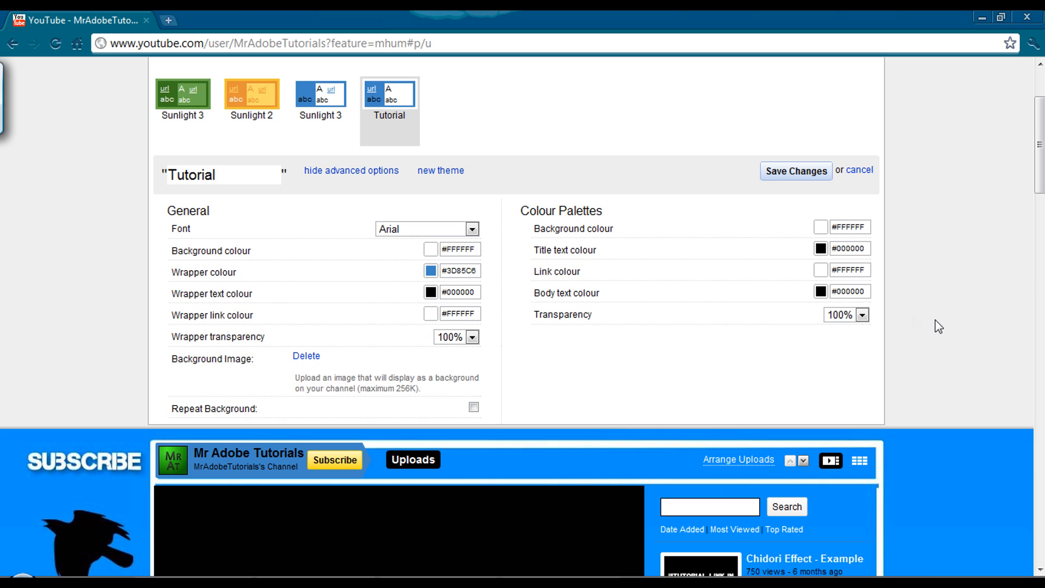
Look over the channel page down to the comments to examine the transparent boxes and white links against the background
scroll(936, 320, down, 1)
scroll(935, 319, down, 6)
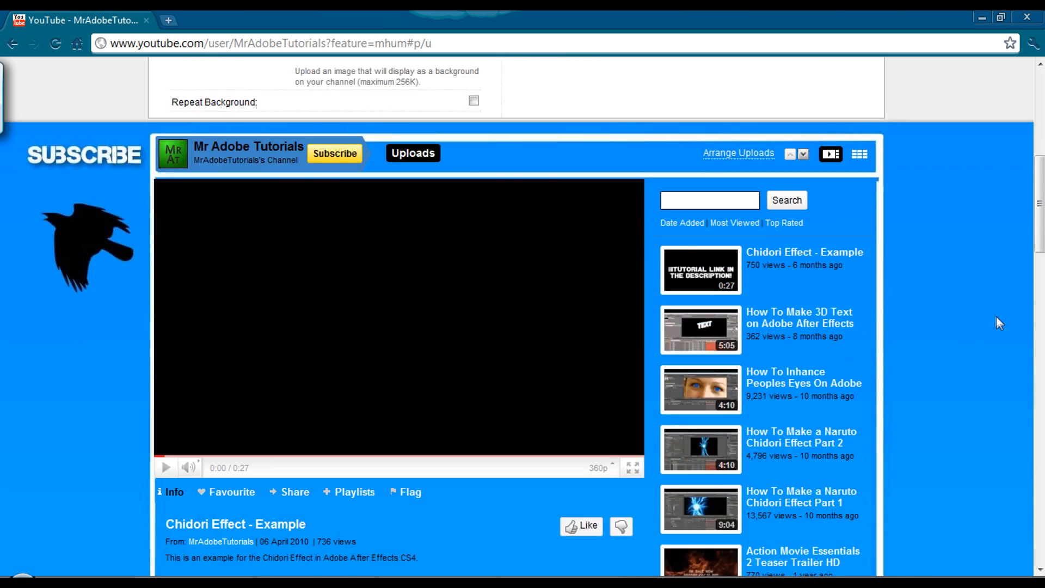
scroll(994, 316, down, 9)
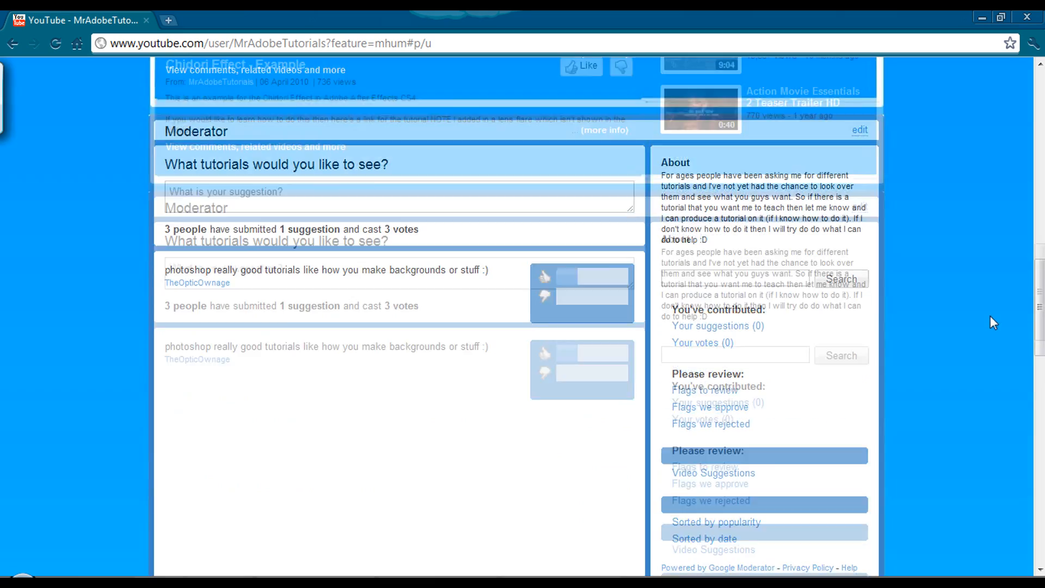
scroll(985, 318, down, 5)
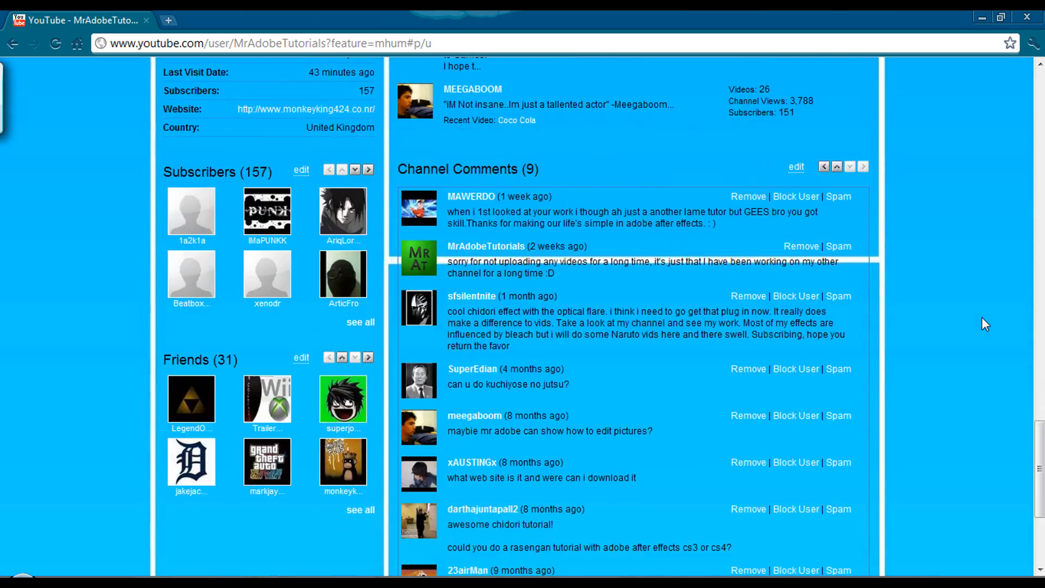
scroll(983, 318, down, 2)
scroll(982, 318, up, 2)
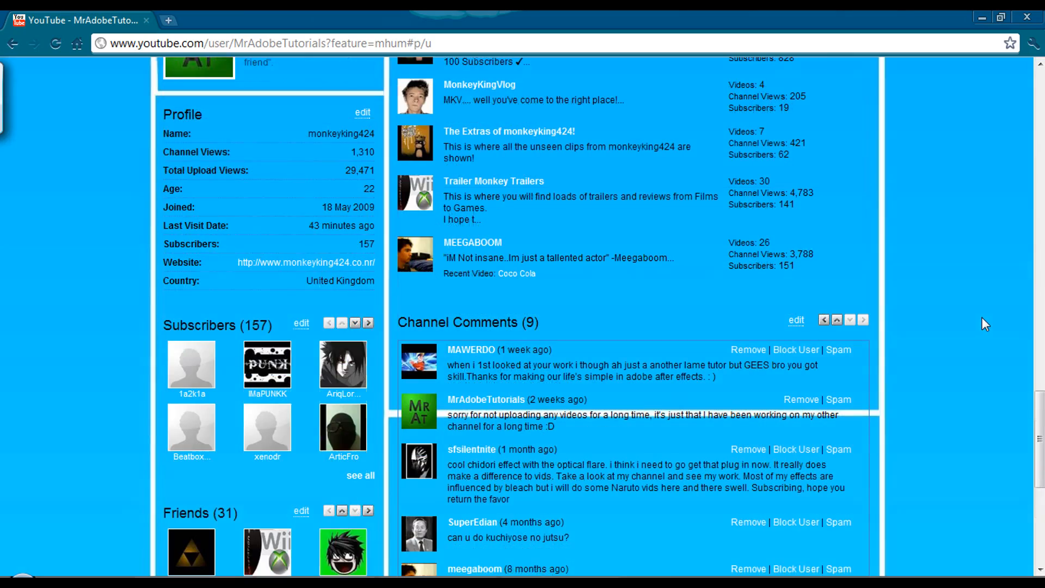
scroll(414, 359, up, 1)
scroll(400, 299, down, 4)
scroll(396, 310, up, 4)
scroll(396, 309, up, 3)
scroll(393, 312, down, 9)
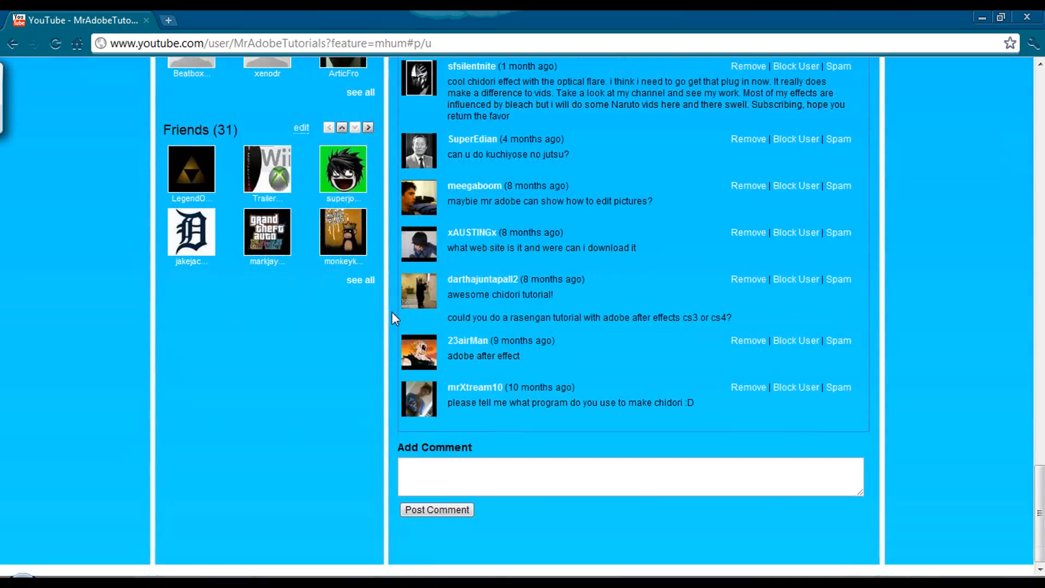
scroll(80, 449, up, 15)
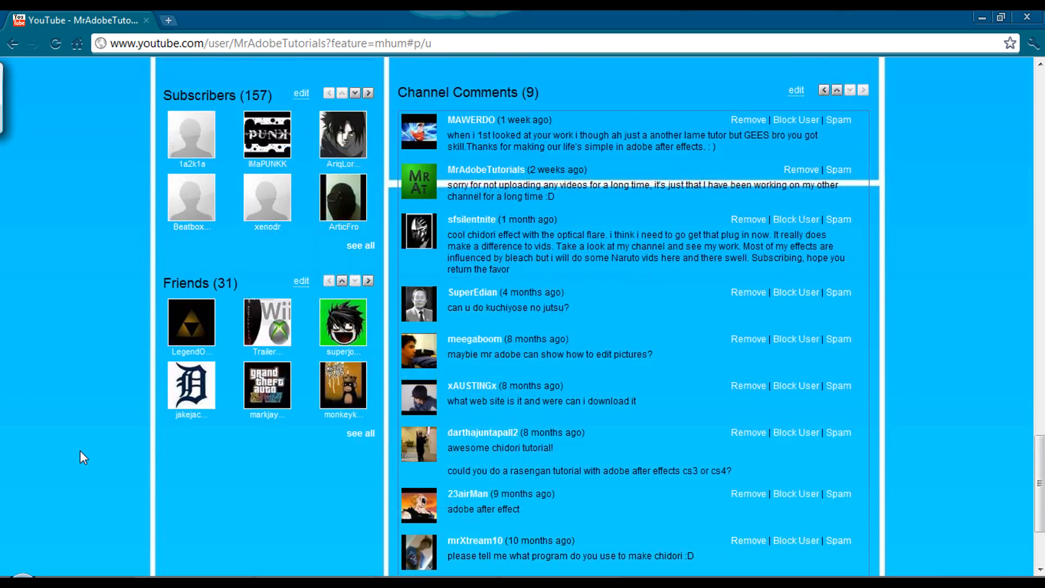
scroll(73, 455, up, 8)
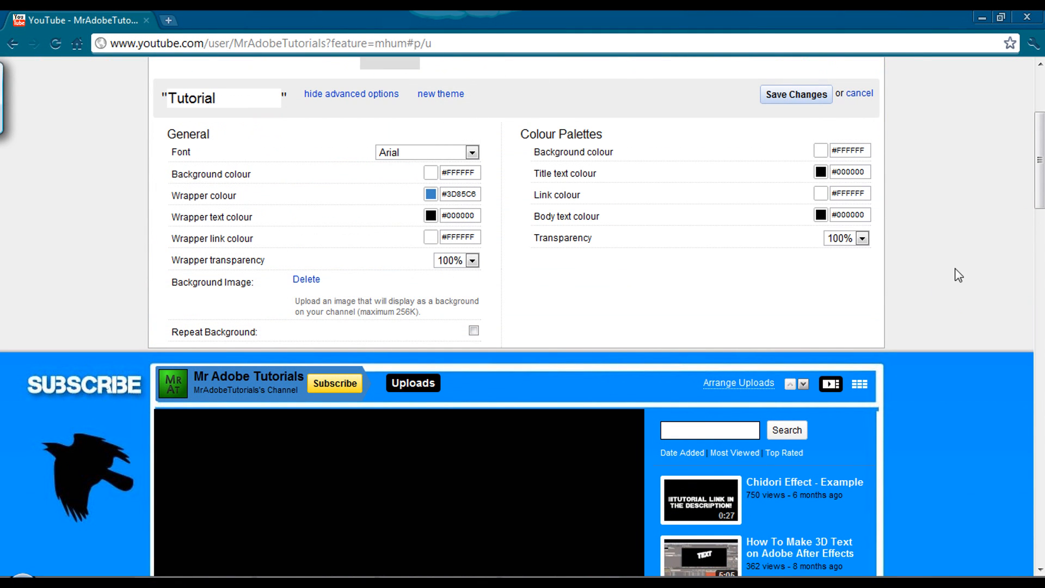
Save the theme changes and review the channel page from the video player down to the Other Channels section
click(798, 93)
scroll(981, 330, down, 3)
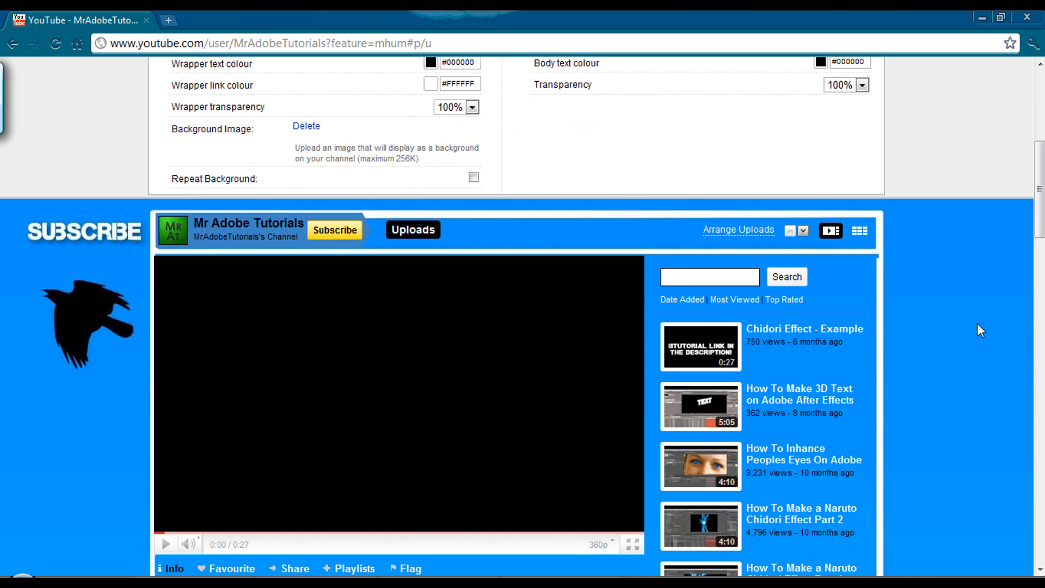
scroll(978, 323, down, 6)
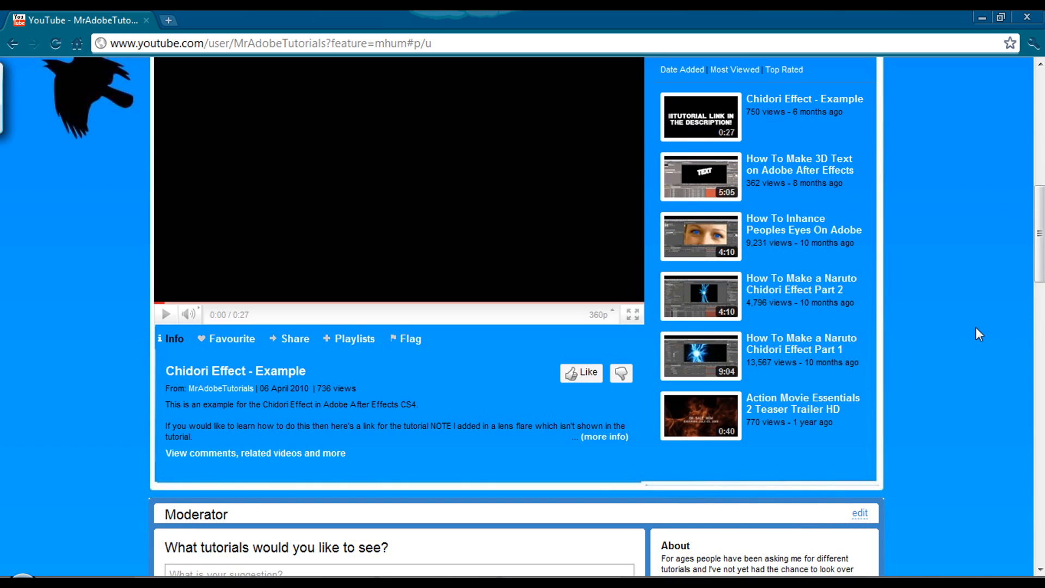
scroll(64, 314, down, 5)
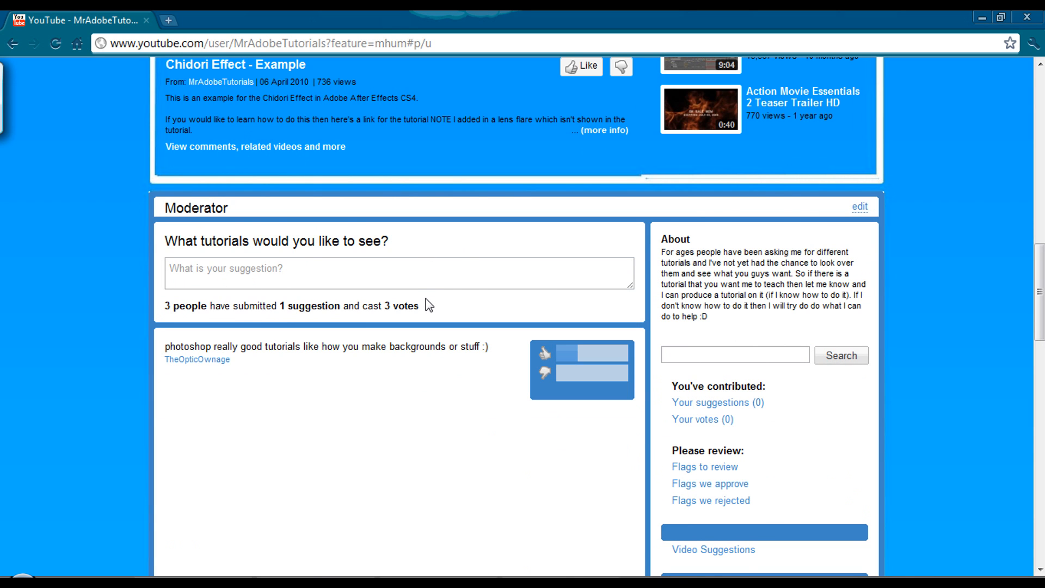
scroll(427, 303, down, 8)
scroll(565, 370, down, 1)
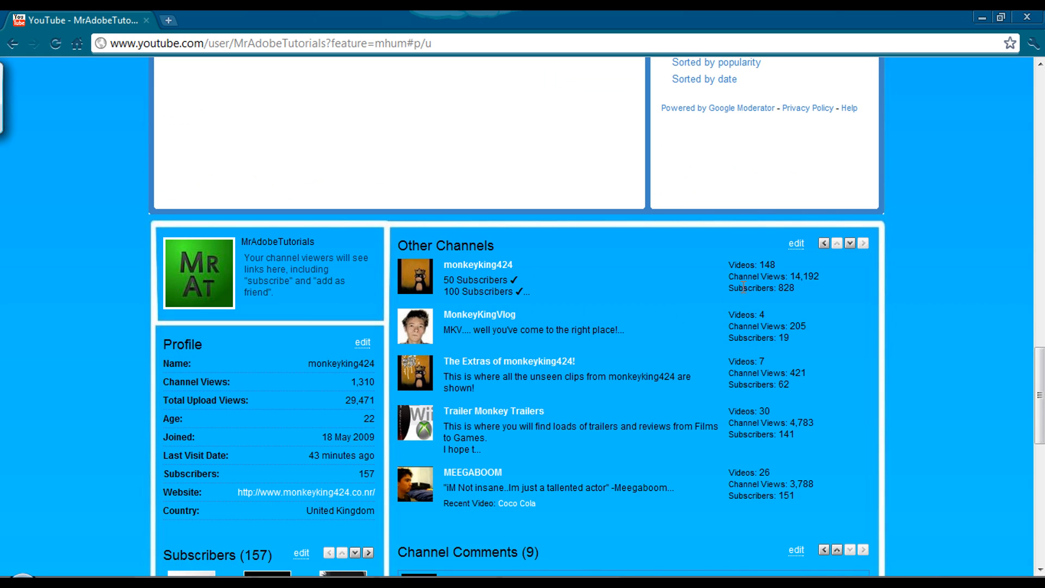
drag(727, 288, 812, 289)
click(813, 289)
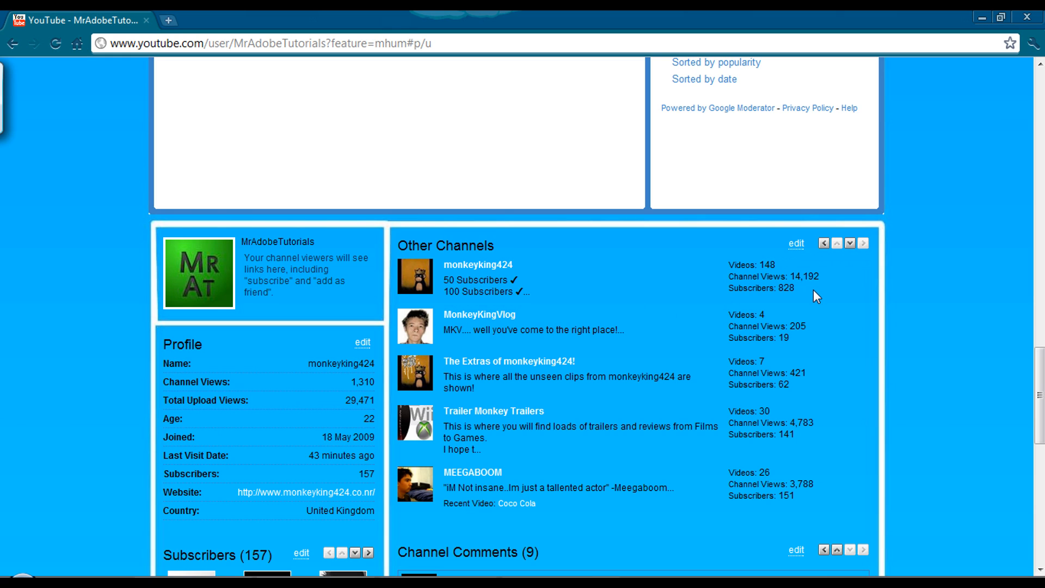